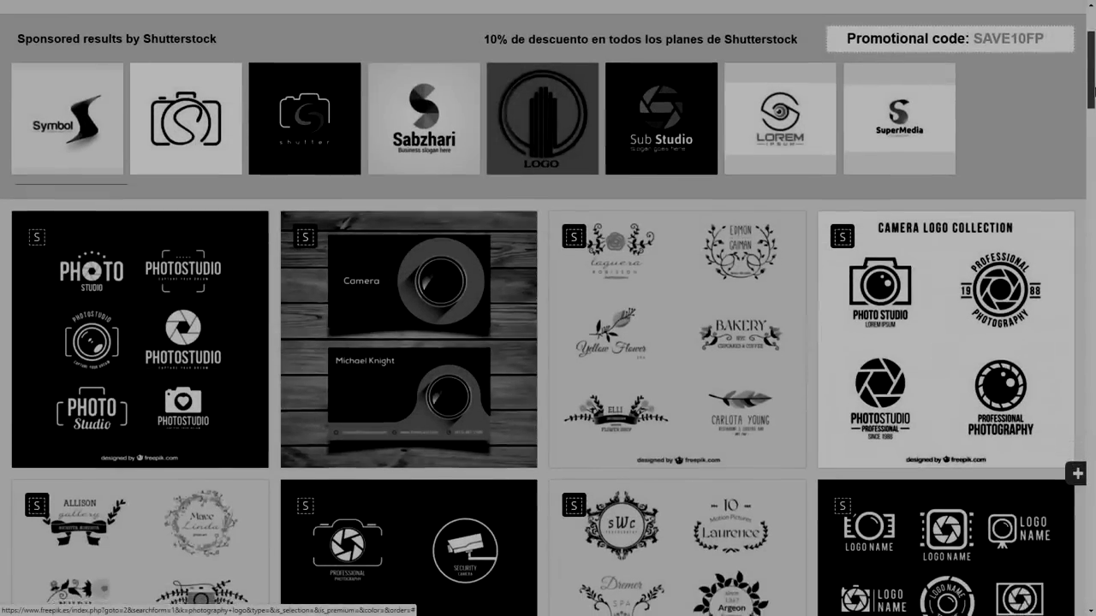
Browse the tuto2 photo listing, then open the fuentes para fotografía folder.
{"action": "scroll", "coordinate": [548, 308], "scroll_direction": "down", "scroll_amount": 1}
{"action": "scroll", "coordinate": [547, 308], "scroll_direction": "down", "scroll_amount": 1}
{"action": "scroll", "coordinate": [548, 308], "scroll_direction": "down", "scroll_amount": 1}
{"action": "scroll", "coordinate": [548, 308], "scroll_direction": "down", "scroll_amount": 1}
{"action": "scroll", "coordinate": [548, 308], "scroll_direction": "down", "scroll_amount": 2}
{"action": "scroll", "coordinate": [548, 309], "scroll_direction": "down", "scroll_amount": 1}
{"action": "scroll", "coordinate": [548, 308], "scroll_direction": "down", "scroll_amount": 3}
{"action": "scroll", "coordinate": [548, 308], "scroll_direction": "down", "scroll_amount": 2}
{"action": "scroll", "coordinate": [548, 308], "scroll_direction": "down", "scroll_amount": 1}
{"action": "scroll", "coordinate": [547, 308], "scroll_direction": "down", "scroll_amount": 1}
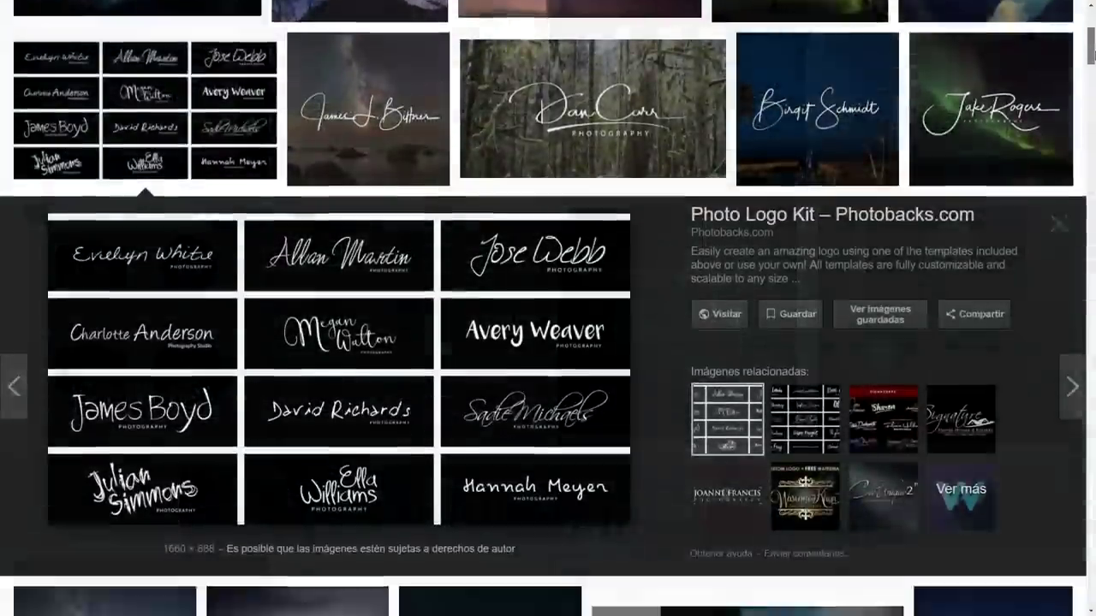
{"action": "scroll", "coordinate": [548, 308], "scroll_direction": "down", "scroll_amount": 1}
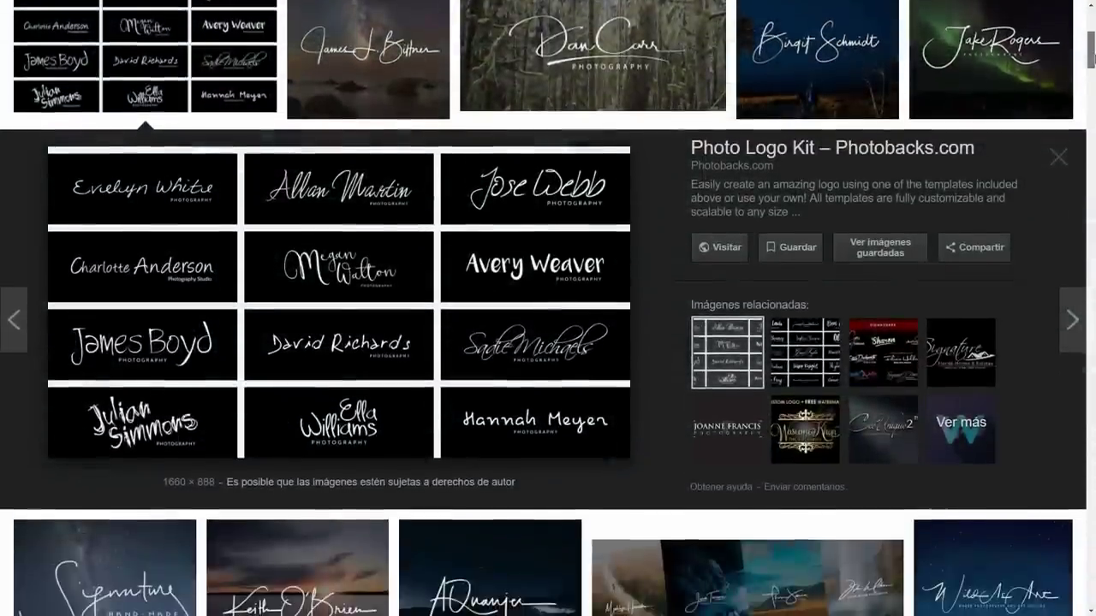
{"action": "scroll", "coordinate": [548, 309], "scroll_direction": "down", "scroll_amount": 2}
{"action": "scroll", "coordinate": [548, 308], "scroll_direction": "down", "scroll_amount": 2}
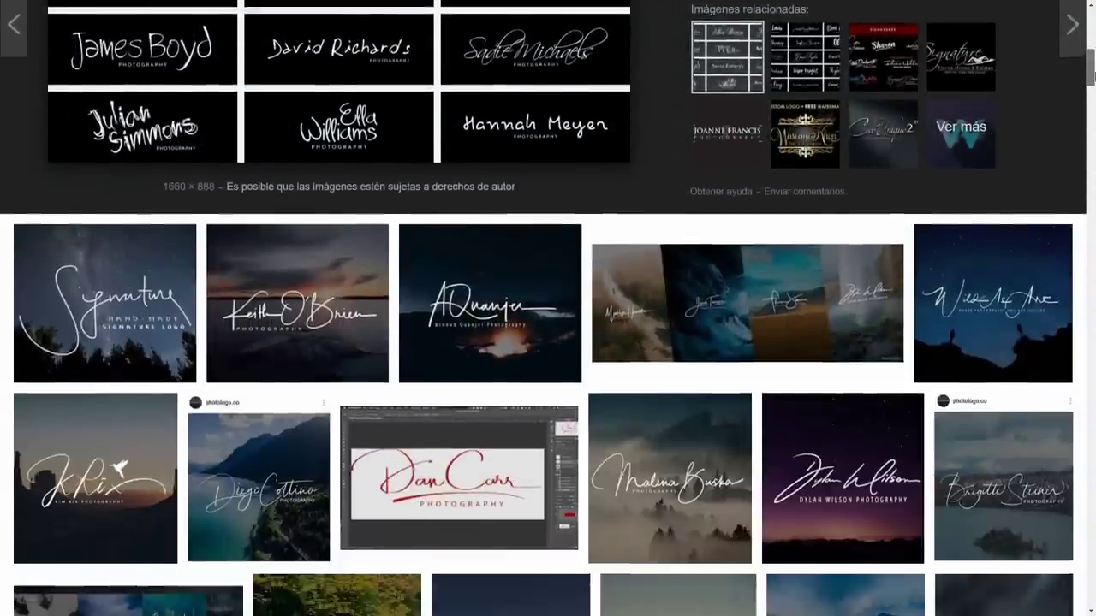
{"action": "scroll", "coordinate": [548, 308], "scroll_direction": "down", "scroll_amount": 2}
{"action": "scroll", "coordinate": [548, 309], "scroll_direction": "down", "scroll_amount": 1}
{"action": "scroll", "coordinate": [548, 308], "scroll_direction": "down", "scroll_amount": 1}
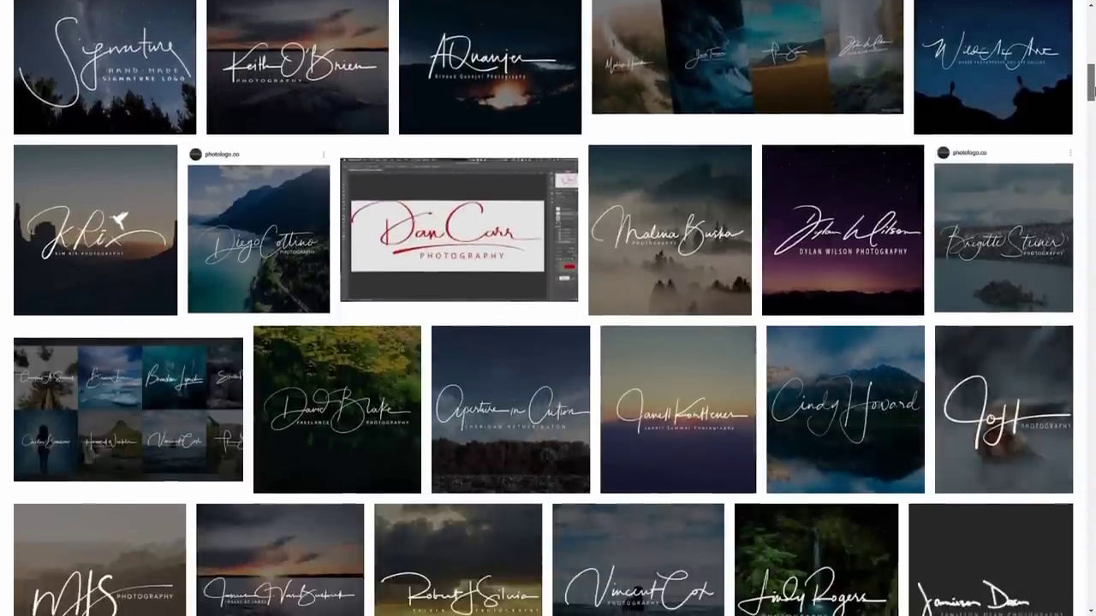
{"action": "scroll", "coordinate": [548, 308], "scroll_direction": "down", "scroll_amount": 3}
{"action": "scroll", "coordinate": [548, 309], "scroll_direction": "down", "scroll_amount": 1}
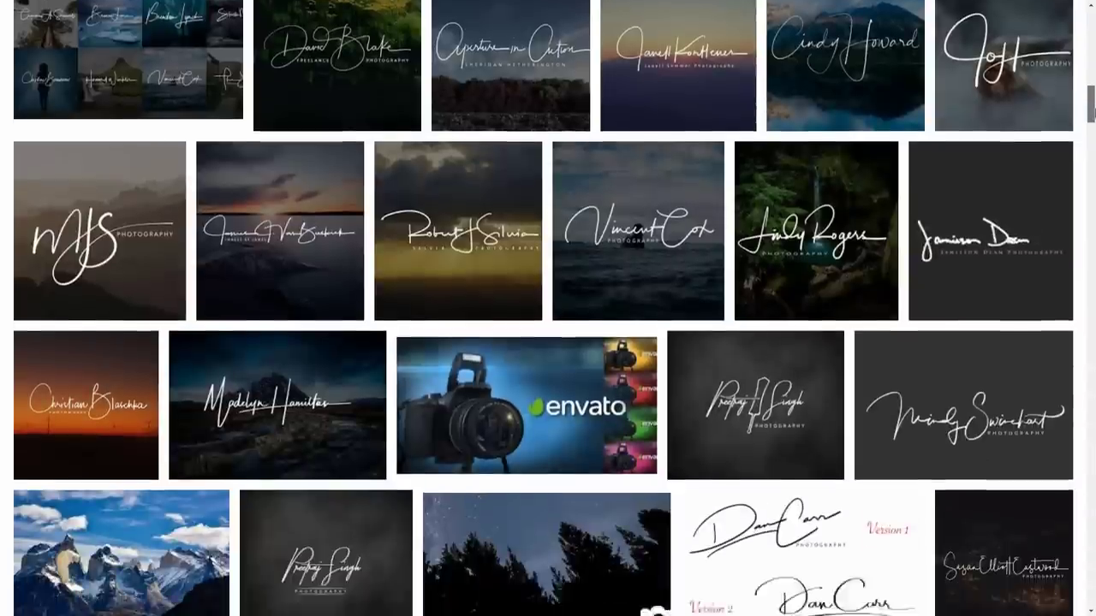
{"action": "scroll", "coordinate": [548, 309], "scroll_direction": "down", "scroll_amount": 2}
{"action": "scroll", "coordinate": [548, 308], "scroll_direction": "down", "scroll_amount": 1}
{"action": "scroll", "coordinate": [548, 308], "scroll_direction": "down", "scroll_amount": 1}
{"action": "scroll", "coordinate": [548, 308], "scroll_direction": "down", "scroll_amount": 2}
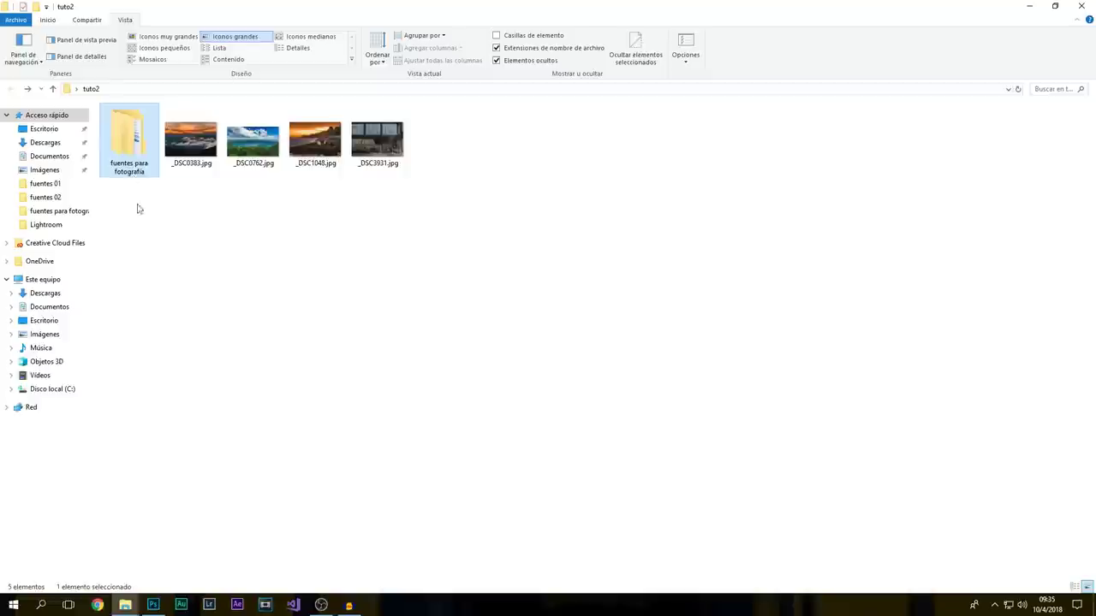
{"action": "left_click", "coordinate": [159, 245]}
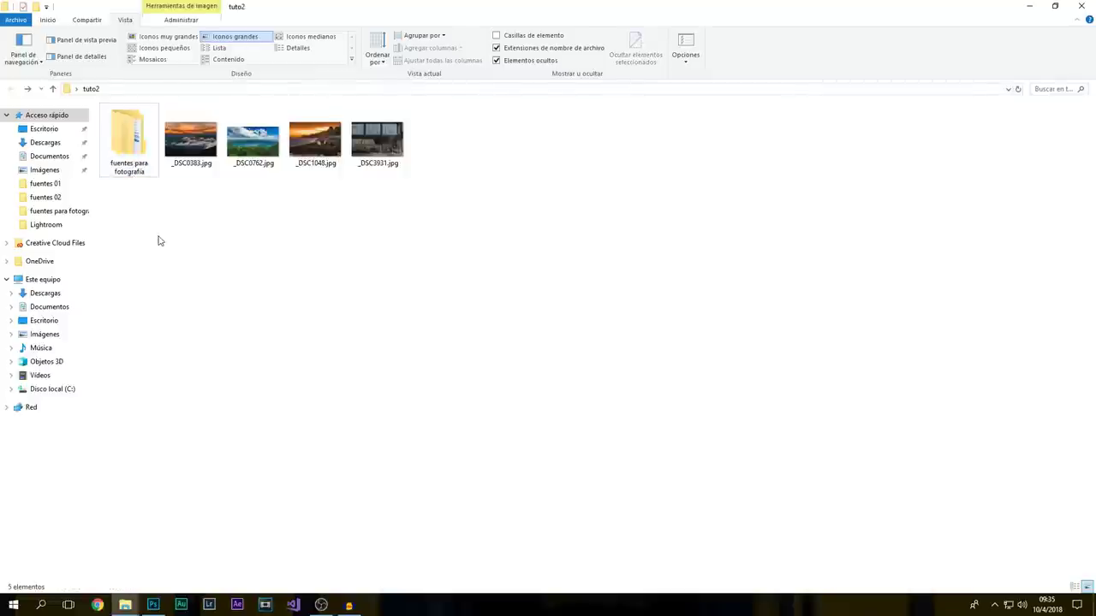
{"action": "left_click", "coordinate": [139, 172]}
{"action": "left_click", "coordinate": [147, 205]}
{"action": "left_click", "coordinate": [133, 163]}
{"action": "left_click", "coordinate": [157, 235]}
{"action": "left_click", "coordinate": [138, 165]}
{"action": "left_click", "coordinate": [473, 197]}
{"action": "left_click_drag", "start_coordinate": [428, 179], "coordinate": [225, 103]}
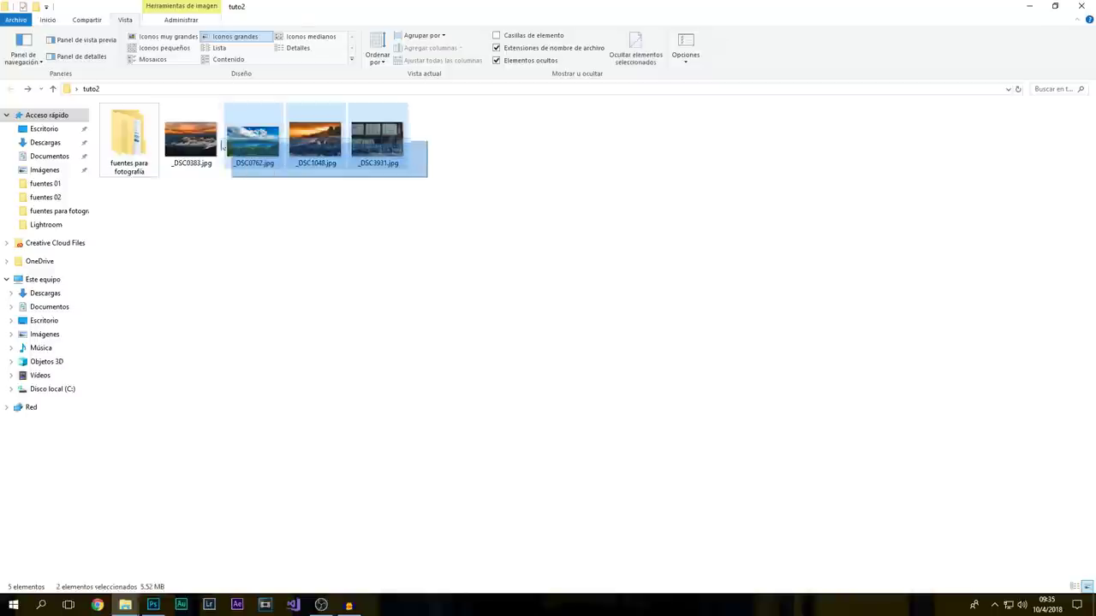
{"action": "left_click", "coordinate": [257, 274]}
{"action": "mouse_move", "coordinate": [385, 212]}
{"action": "left_mouse_down"}
{"action": "mouse_move", "coordinate": [253, 169]}
{"action": "mouse_move", "coordinate": [214, 175]}
{"action": "left_mouse_up"}
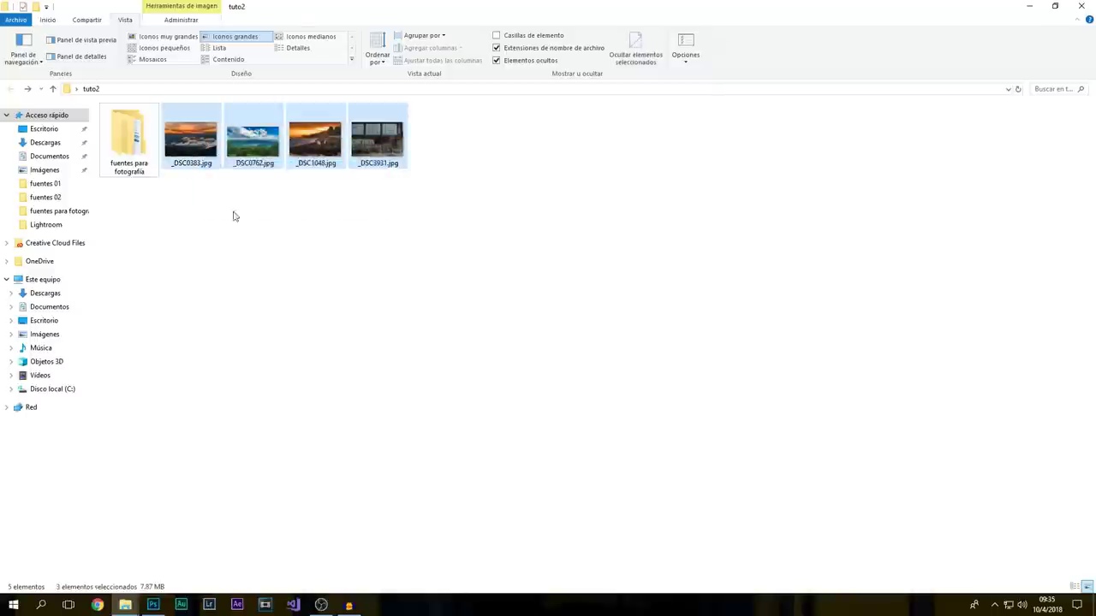
{"action": "left_click", "coordinate": [242, 236]}
{"action": "left_click", "coordinate": [137, 150]}
{"action": "double_click", "coordinate": [140, 171]}
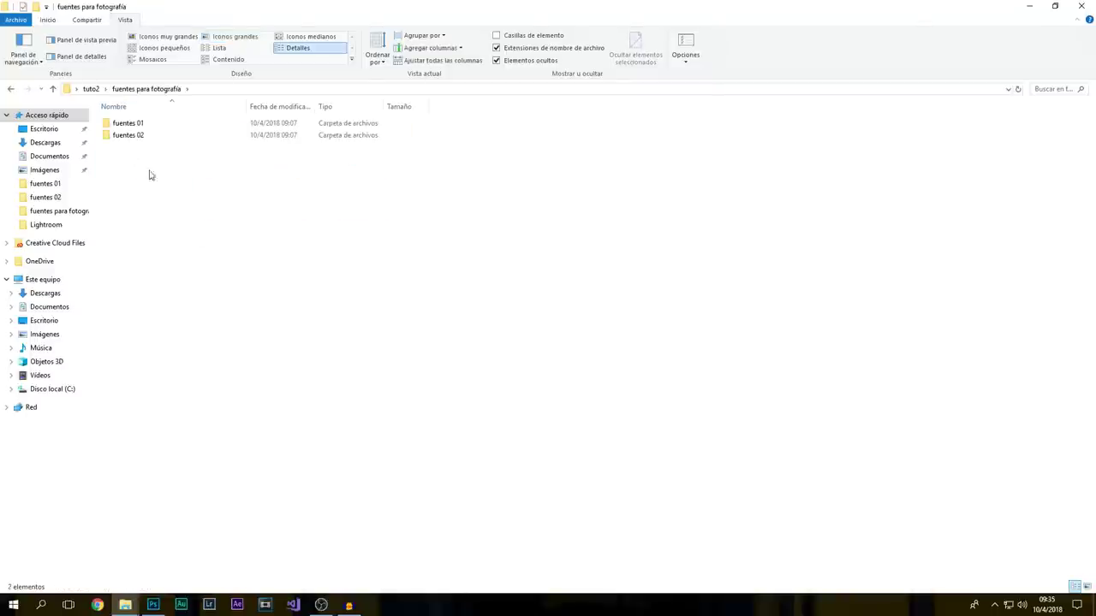
Review the font zip files in fuentes 01, then return to fuentes para fotografía.
{"action": "left_click", "coordinate": [134, 125]}
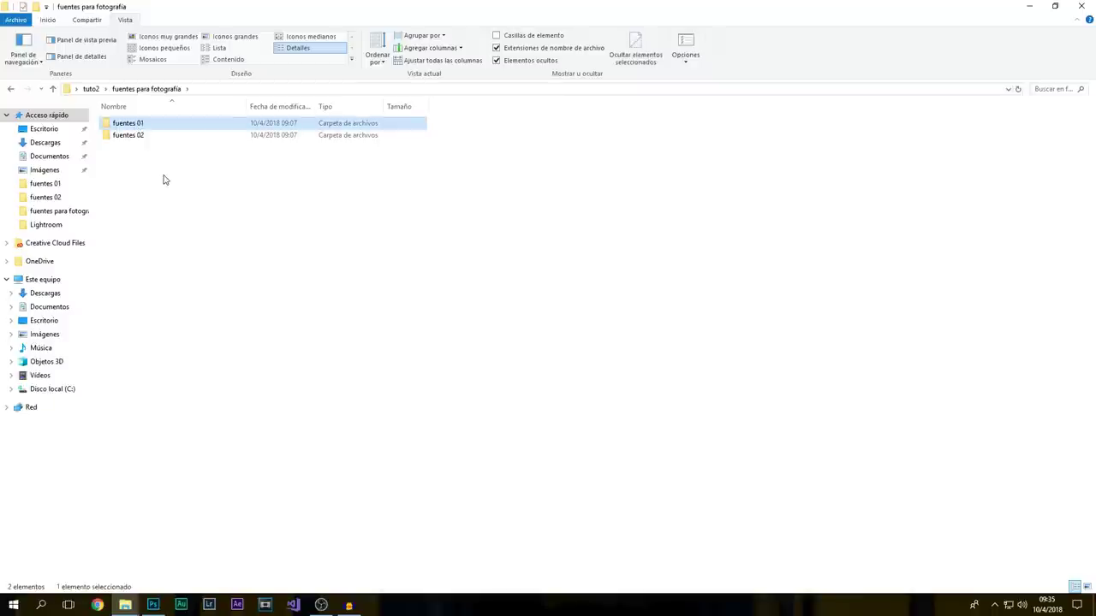
{"action": "double_click", "coordinate": [133, 124]}
{"action": "left_click_drag", "start_coordinate": [183, 222], "coordinate": [159, 111]}
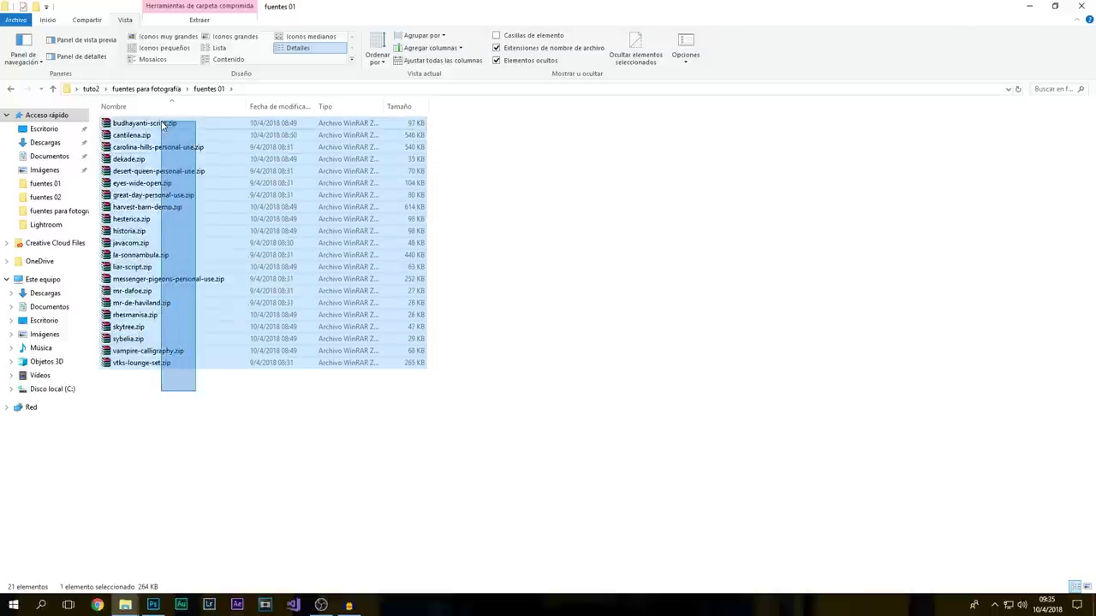
{"action": "left_click", "coordinate": [204, 427]}
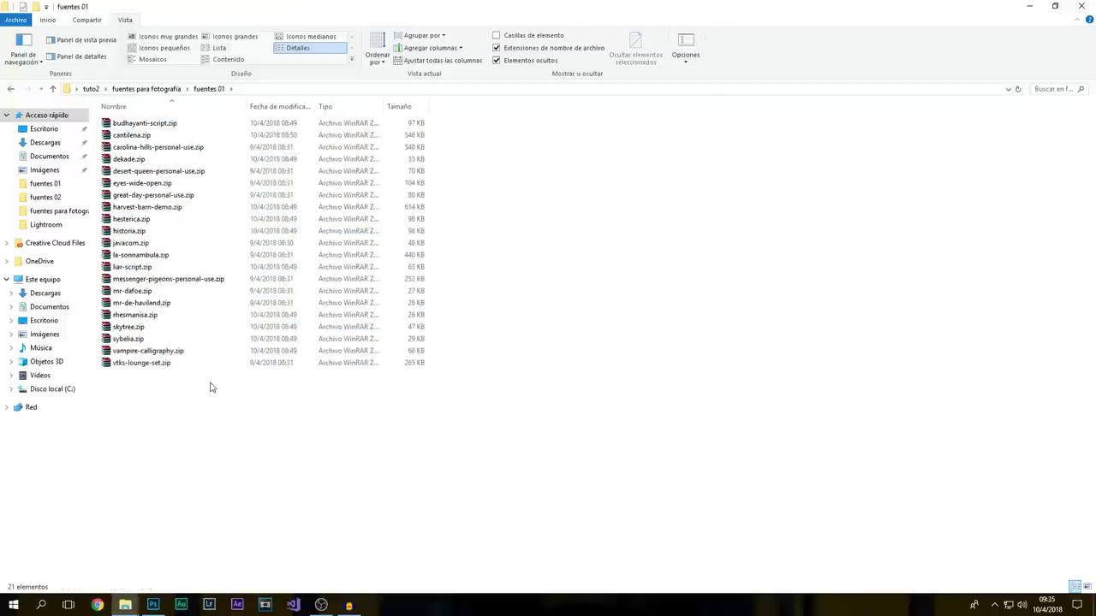
{"action": "key", "text": "ctrl+a"}
{"action": "left_click", "coordinate": [219, 415]}
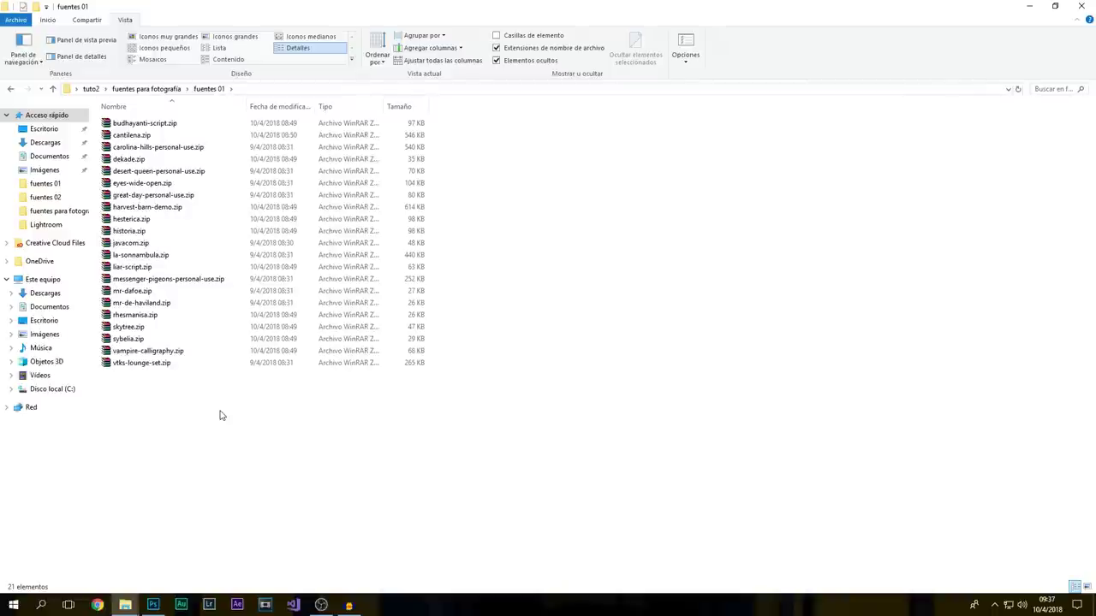
{"action": "key", "text": "BackSpace"}
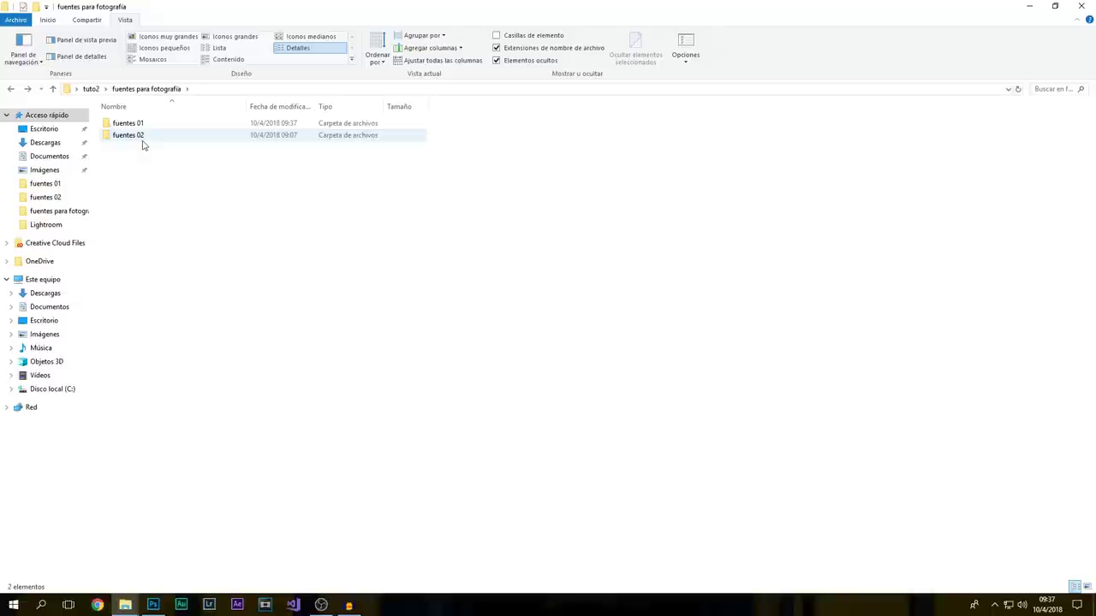
Look over the ten font zips in fuentes 02, then go back to fuentes para fotografía.
{"action": "double_click", "coordinate": [141, 139]}
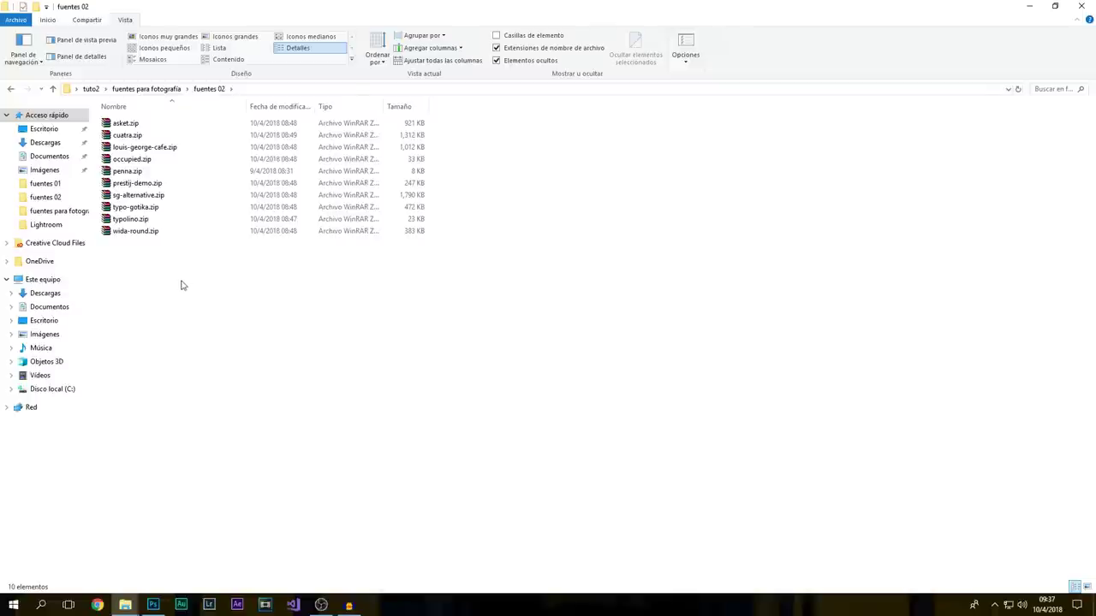
{"action": "left_click_drag", "start_coordinate": [182, 282], "coordinate": [128, 120]}
{"action": "left_click", "coordinate": [149, 333]}
{"action": "left_click", "coordinate": [11, 90]}
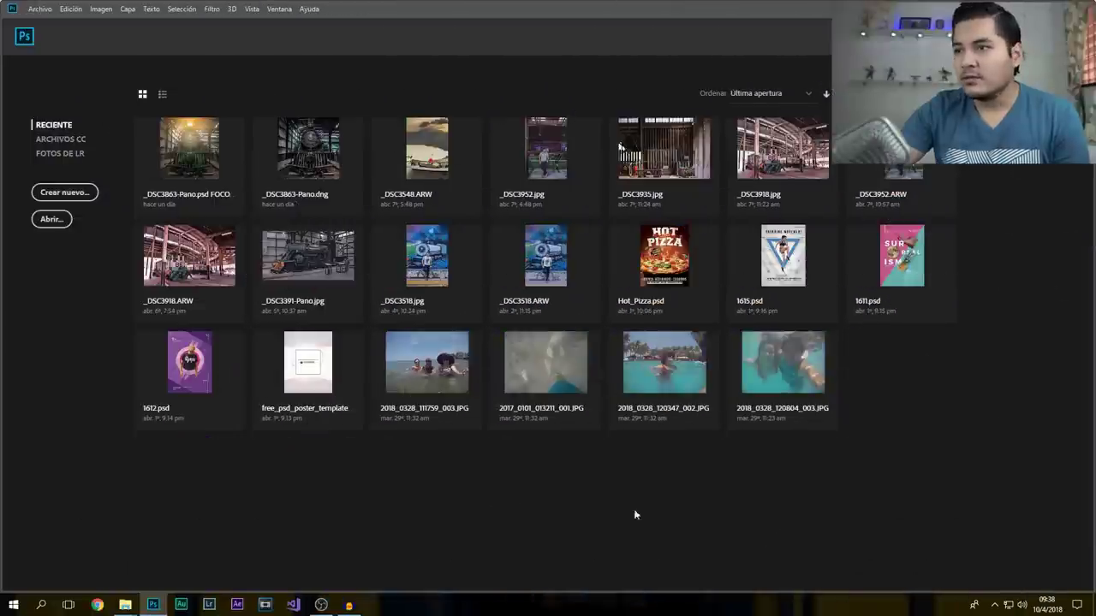
Create a new document: 1000 × 800 pixels, 300 ppi, RGB, Transparente background content.
{"action": "left_click", "coordinate": [75, 196]}
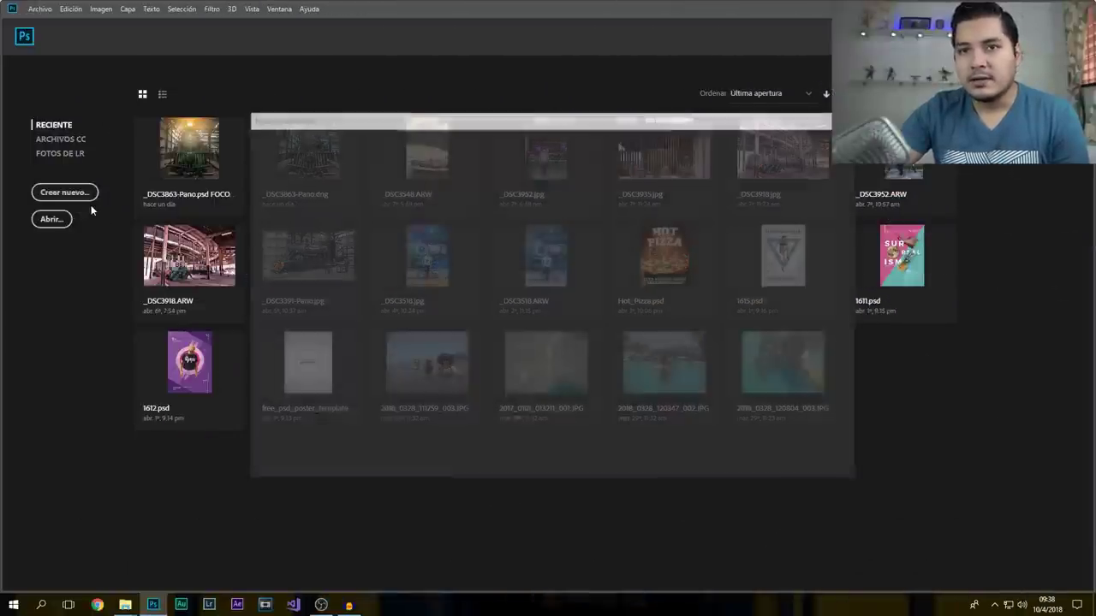
{"action": "left_click_drag", "start_coordinate": [701, 126], "coordinate": [651, 96]}
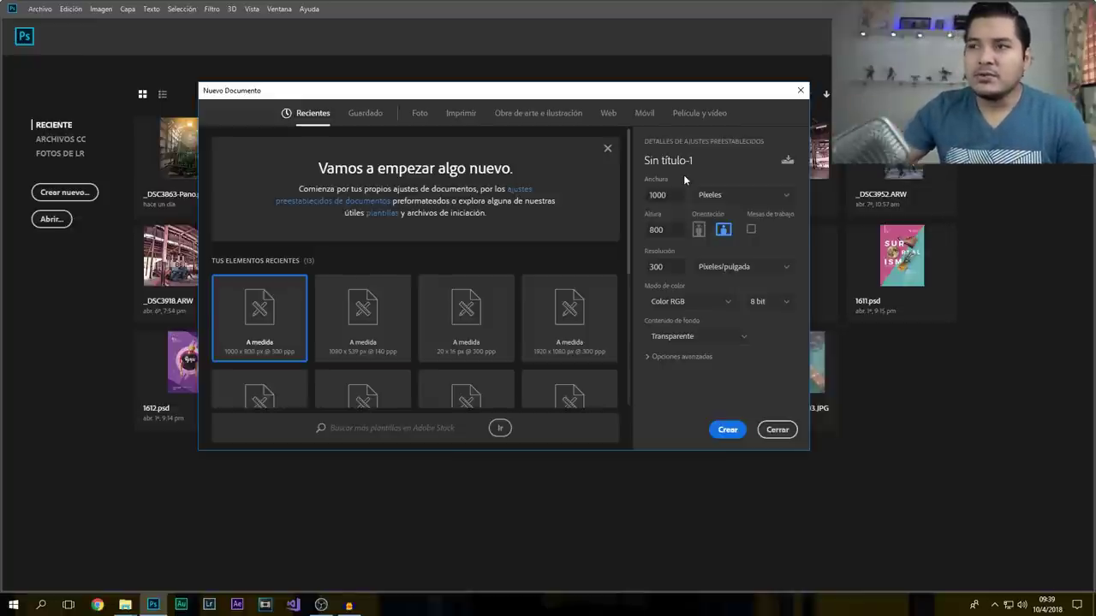
{"action": "left_click", "coordinate": [663, 195]}
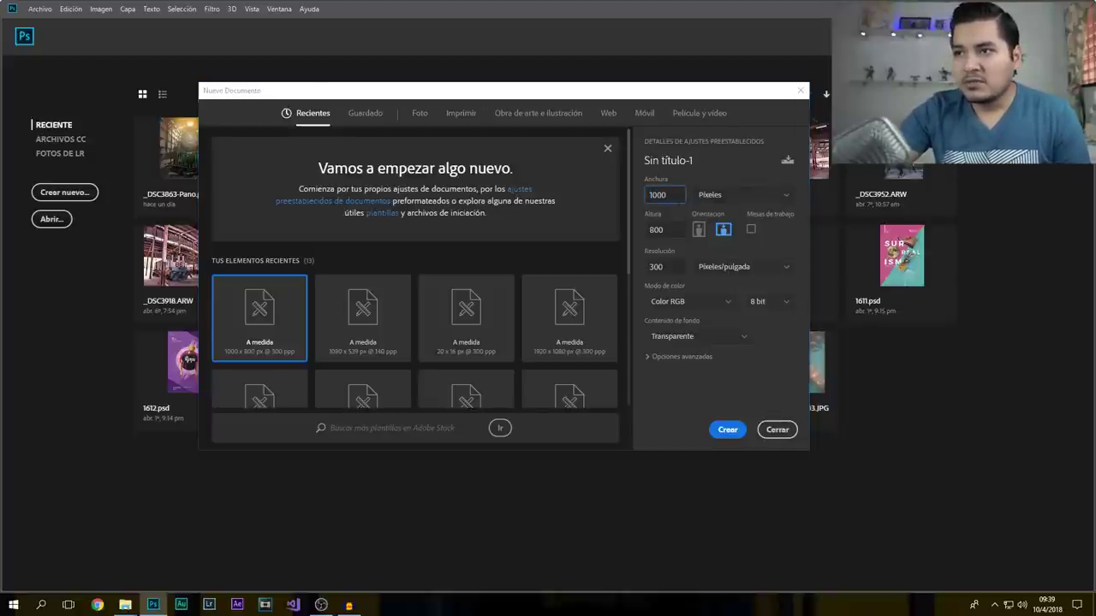
{"action": "left_click", "coordinate": [747, 197]}
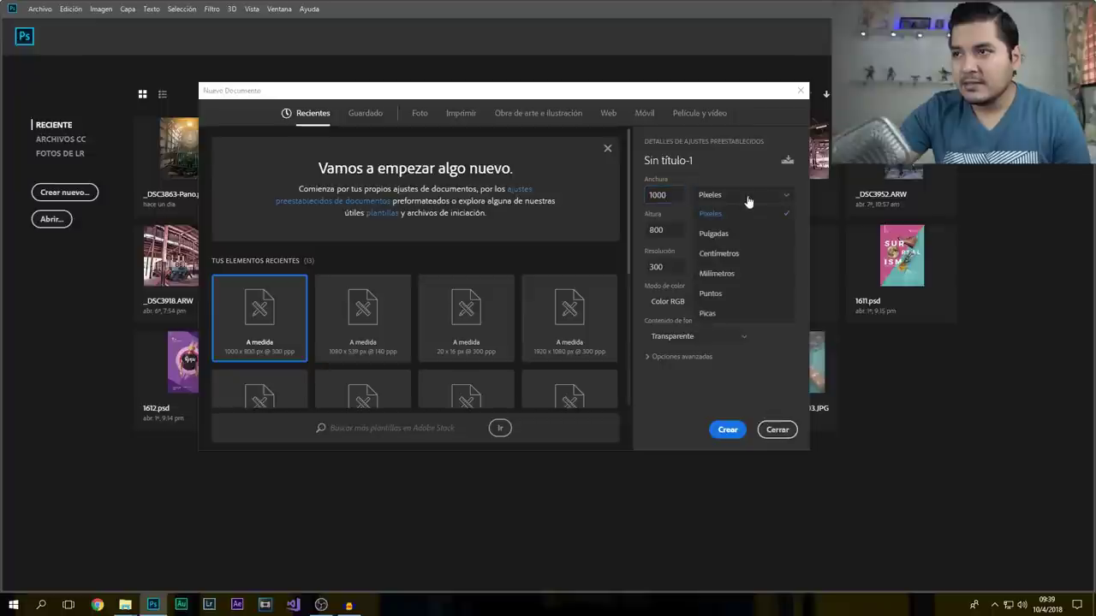
{"action": "left_click", "coordinate": [732, 210]}
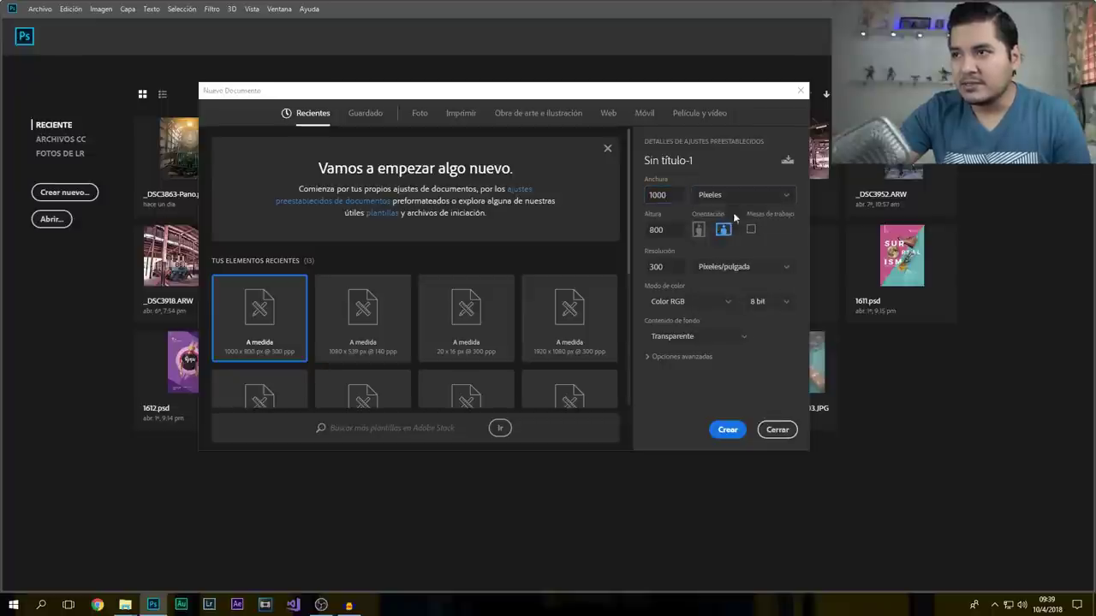
{"action": "left_click", "coordinate": [724, 240]}
{"action": "left_click", "coordinate": [729, 202]}
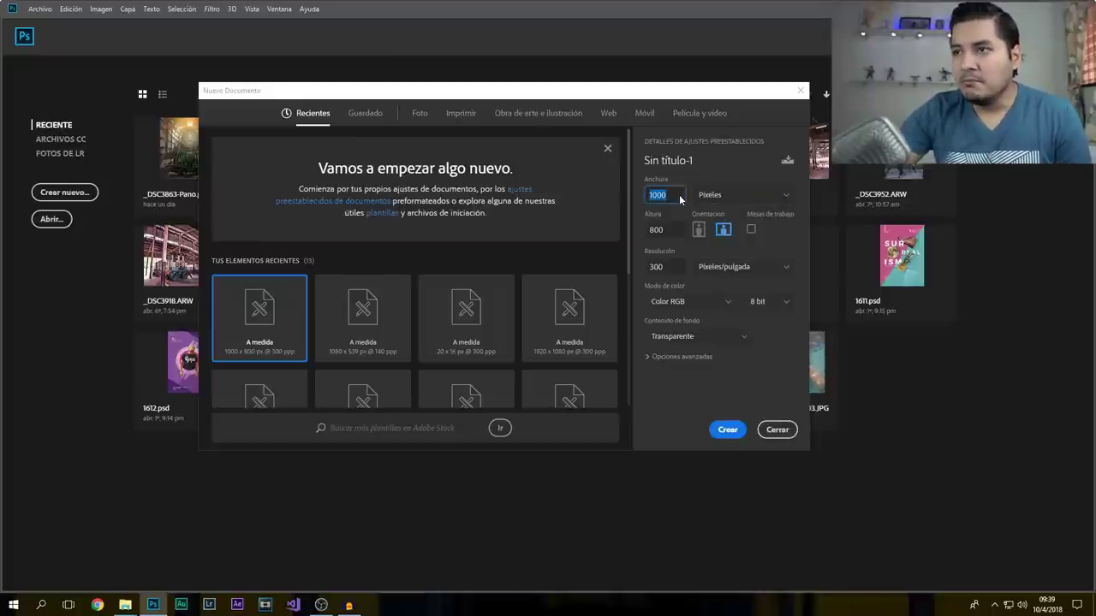
{"action": "key", "text": "Tab"}
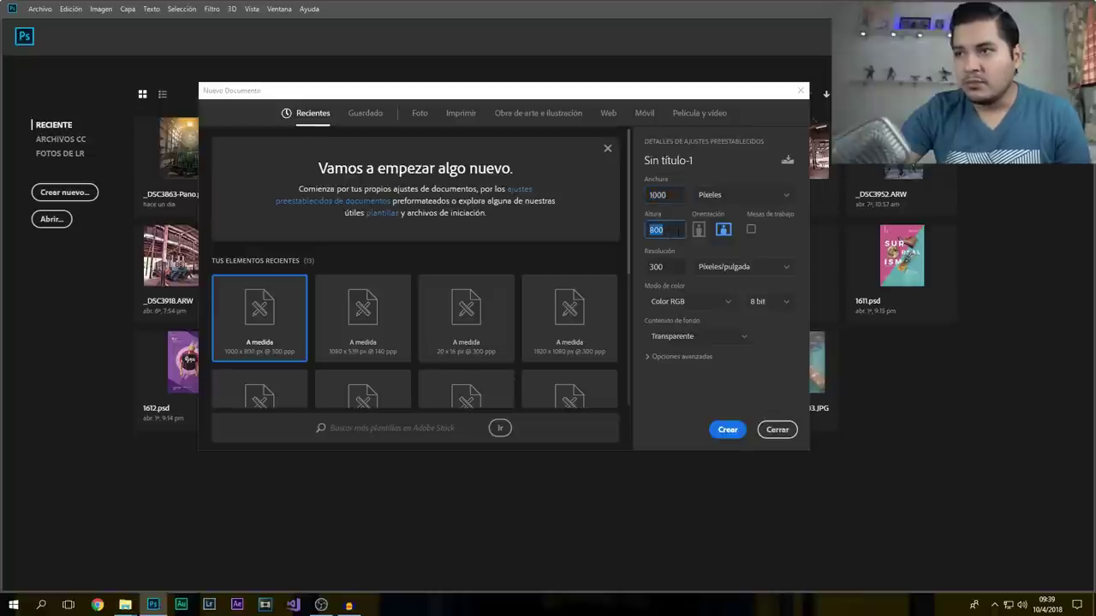
{"action": "key", "text": "Tab"}
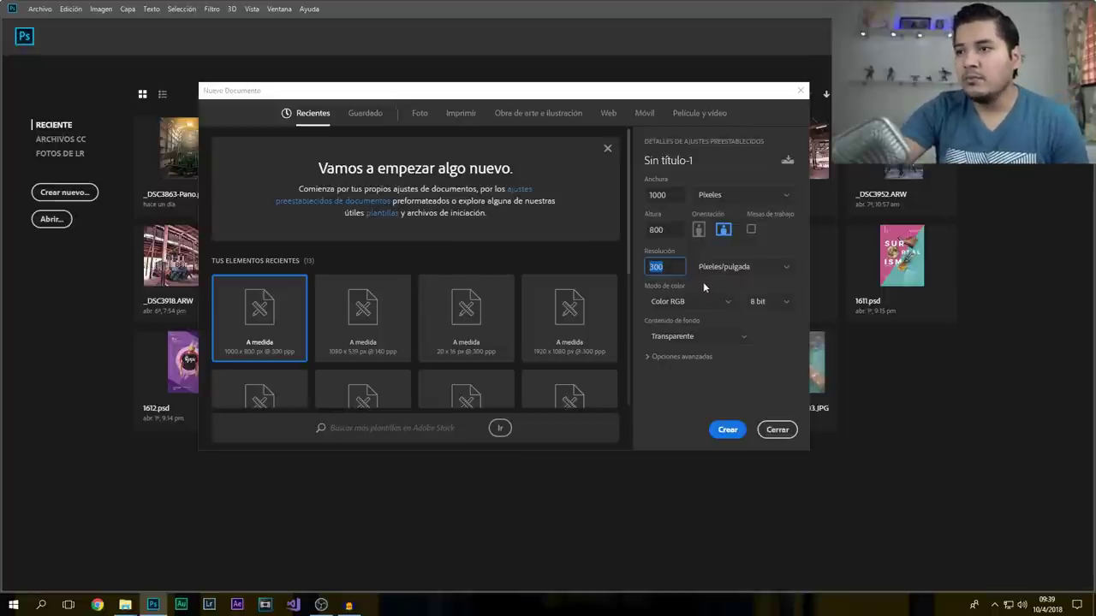
{"action": "left_click", "coordinate": [732, 303]}
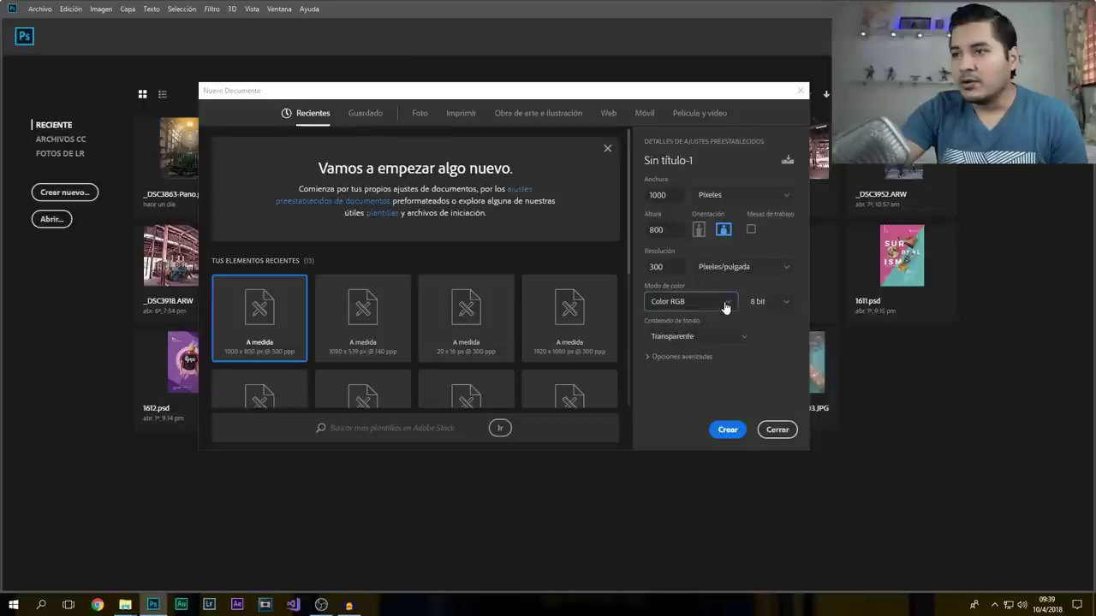
{"action": "left_click", "coordinate": [726, 341]}
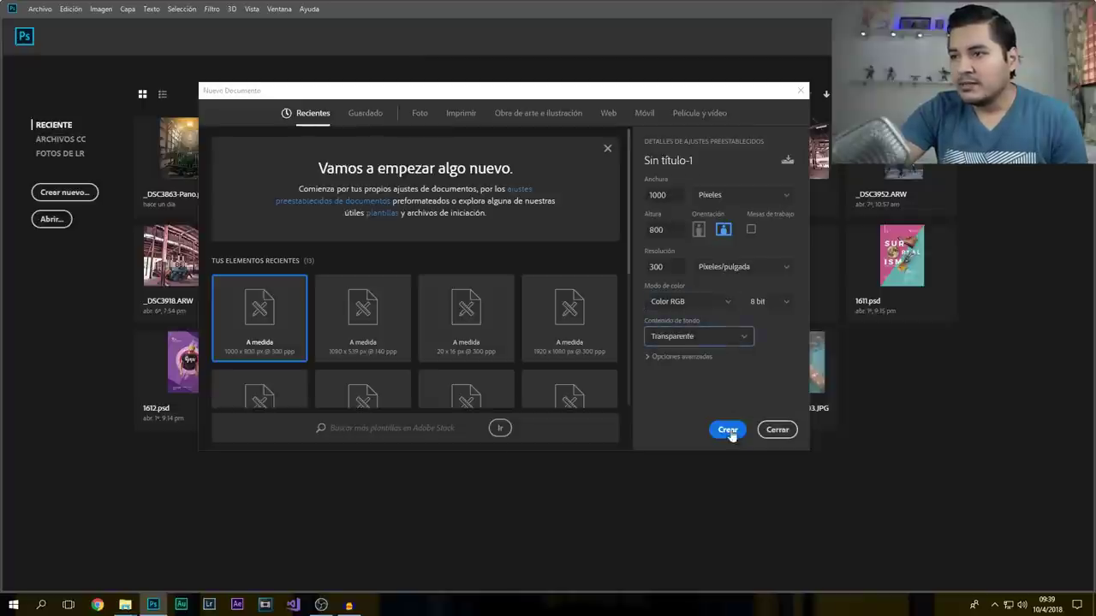
{"action": "left_click", "coordinate": [727, 431]}
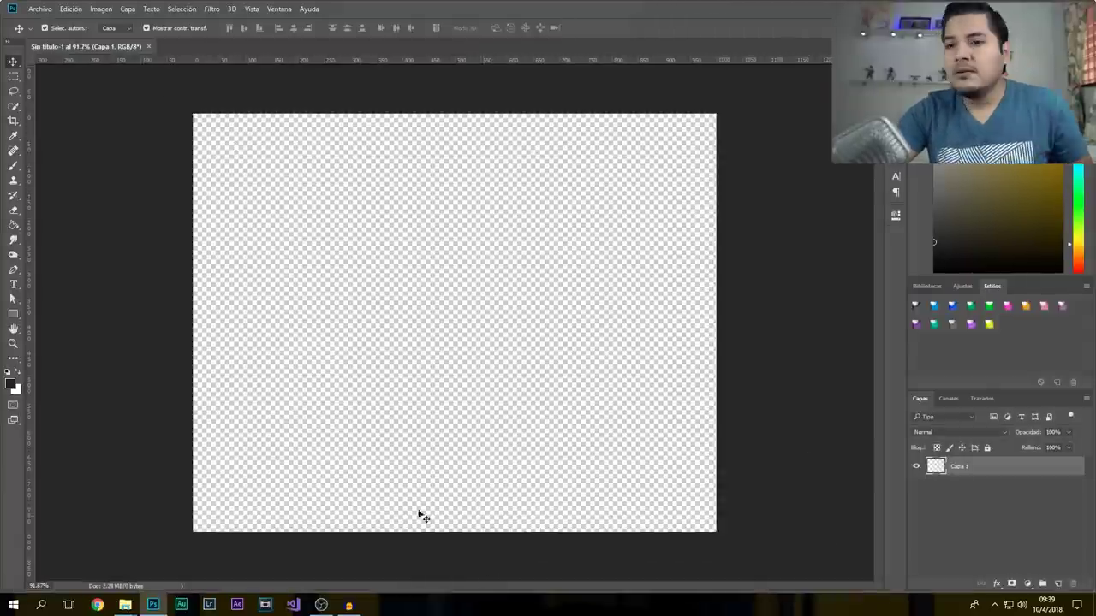
Drag the _DSC1048 photo from the tuto2 folder onto the Photoshop canvas.
{"action": "left_click", "coordinate": [125, 605]}
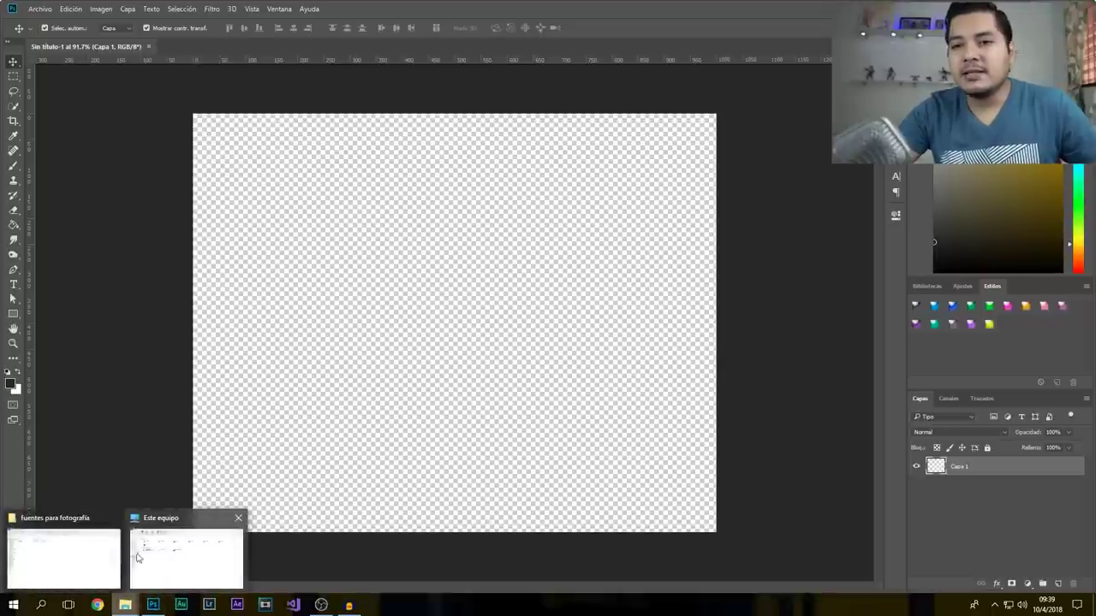
{"action": "left_click", "coordinate": [90, 552]}
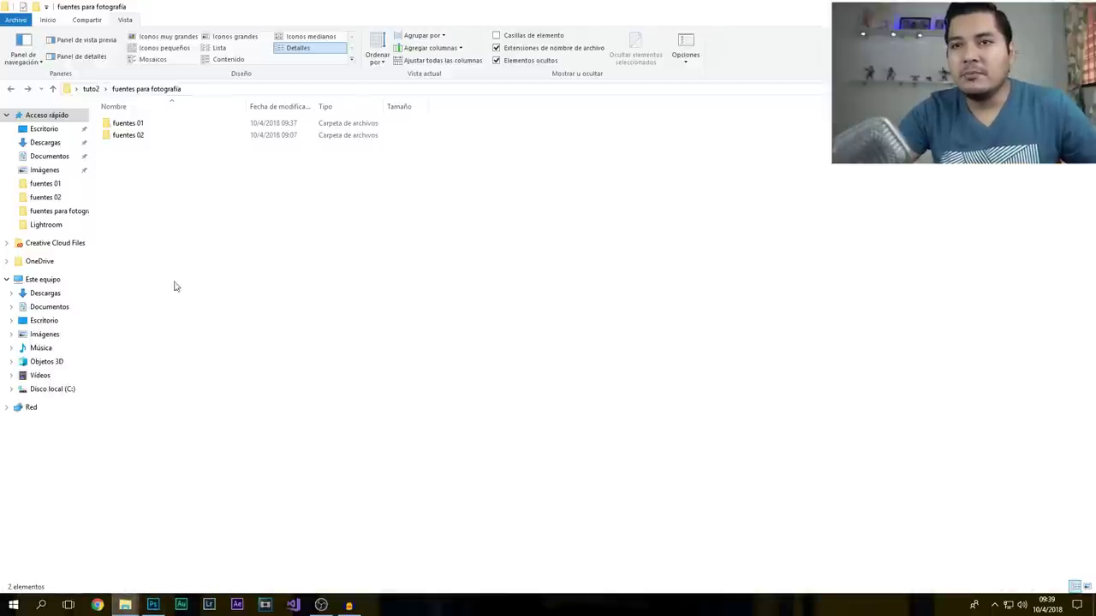
{"action": "left_click", "coordinate": [7, 90]}
{"action": "left_click", "coordinate": [190, 142]}
{"action": "mouse_move", "coordinate": [315, 142]}
{"action": "left_mouse_down"}
{"action": "mouse_move", "coordinate": [186, 492]}
{"action": "mouse_move", "coordinate": [418, 392]}
{"action": "left_mouse_up"}
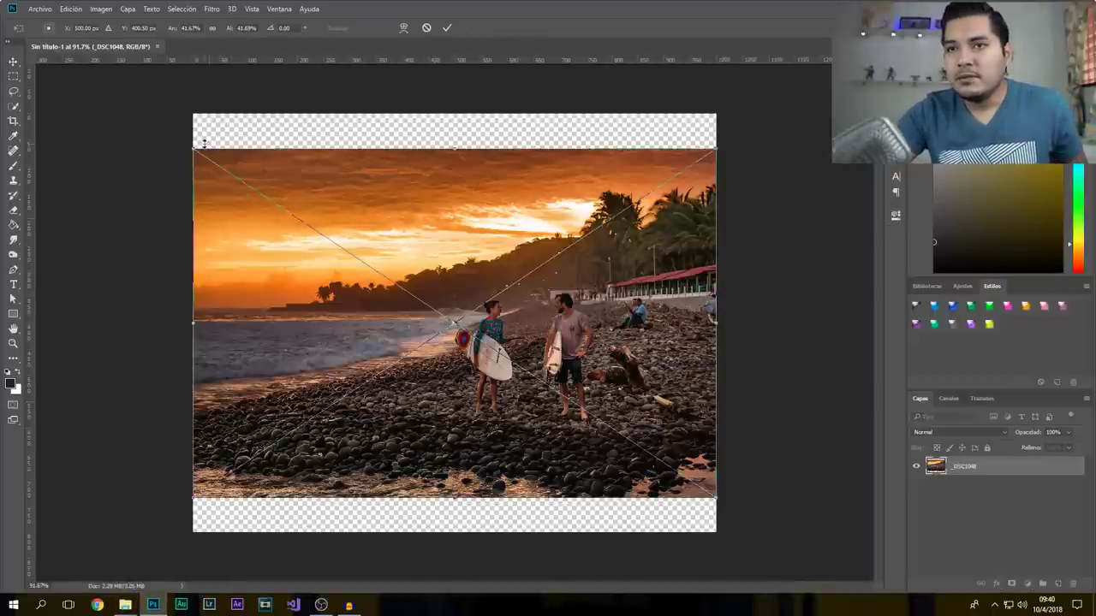
Enlarge and reposition the photo to fill the canvas, then commit the transform.
{"action": "left_click_drag", "start_coordinate": [195, 147], "coordinate": [123, 113]}
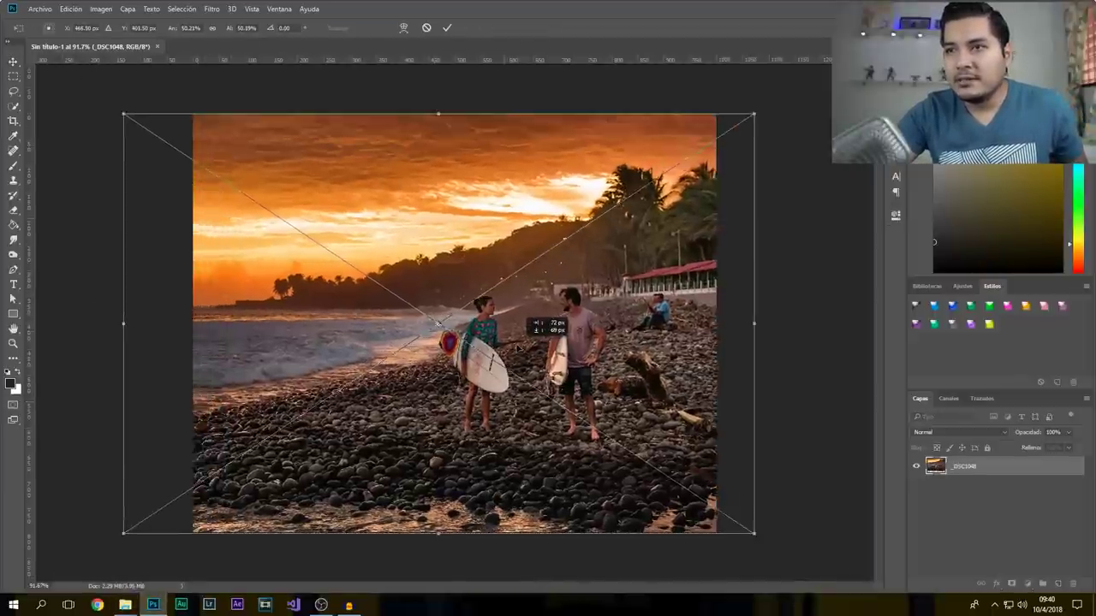
{"action": "left_click_drag", "start_coordinate": [122, 116], "coordinate": [94, 93]}
{"action": "left_click_drag", "start_coordinate": [357, 237], "coordinate": [401, 241]}
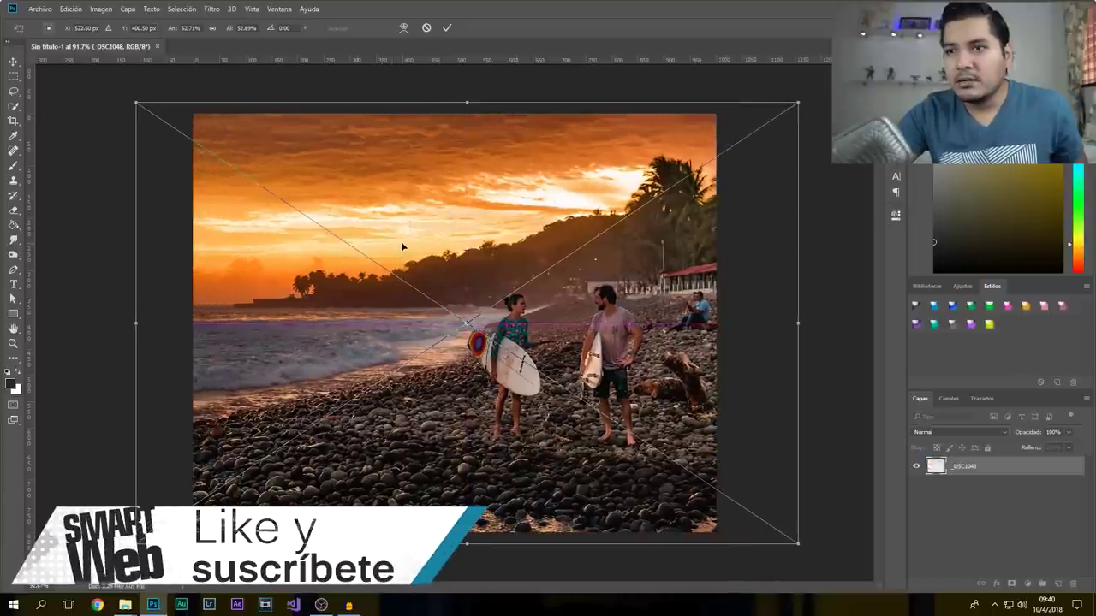
{"action": "left_click", "coordinate": [446, 27]}
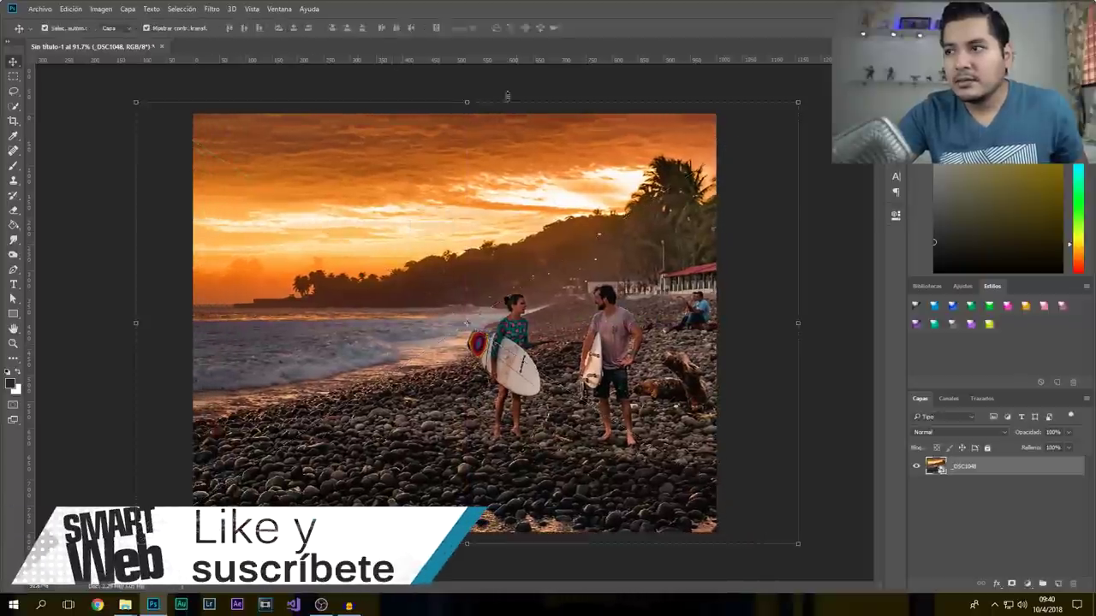
{"action": "left_click", "coordinate": [1029, 585]}
Add two dark grey (#262626) Solid Color fill layers, hiding the second.
{"action": "left_click", "coordinate": [1003, 351]}
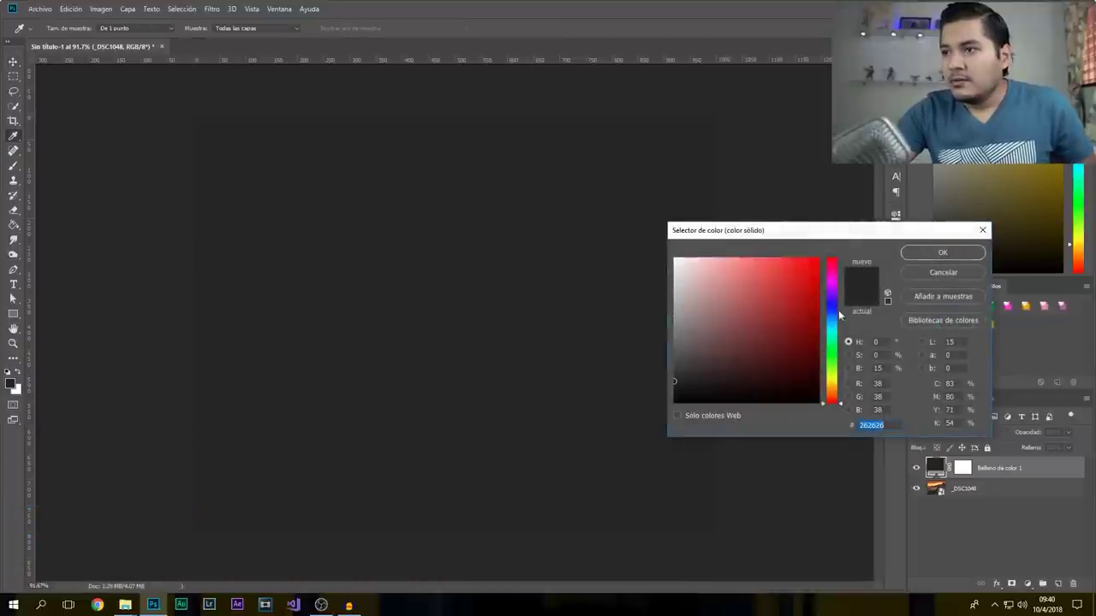
{"action": "left_click", "coordinate": [942, 253]}
{"action": "left_click", "coordinate": [1027, 584]}
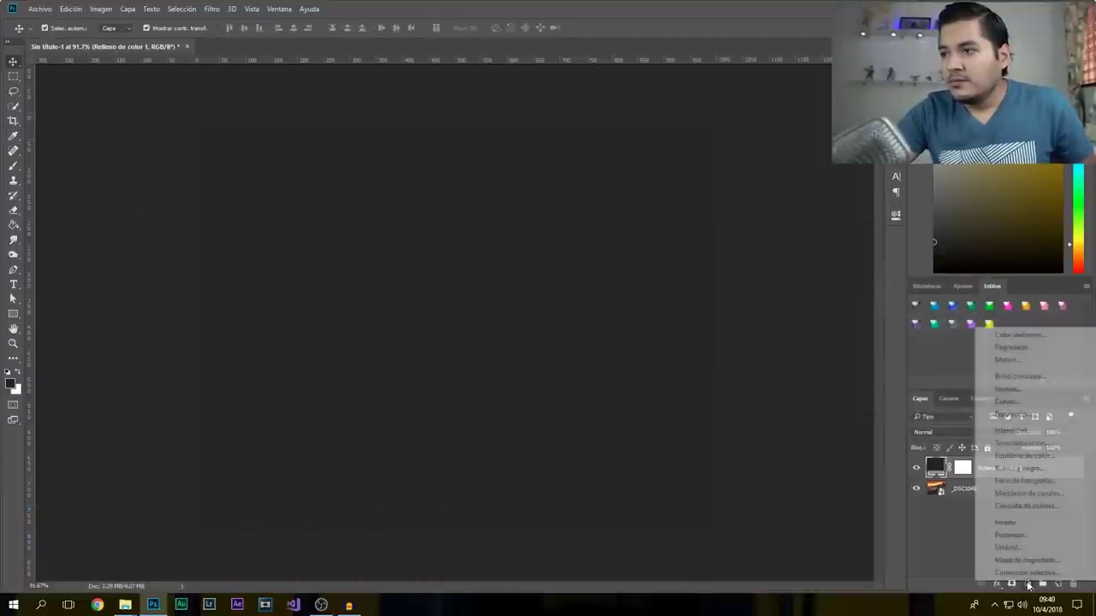
{"action": "left_click", "coordinate": [1010, 336]}
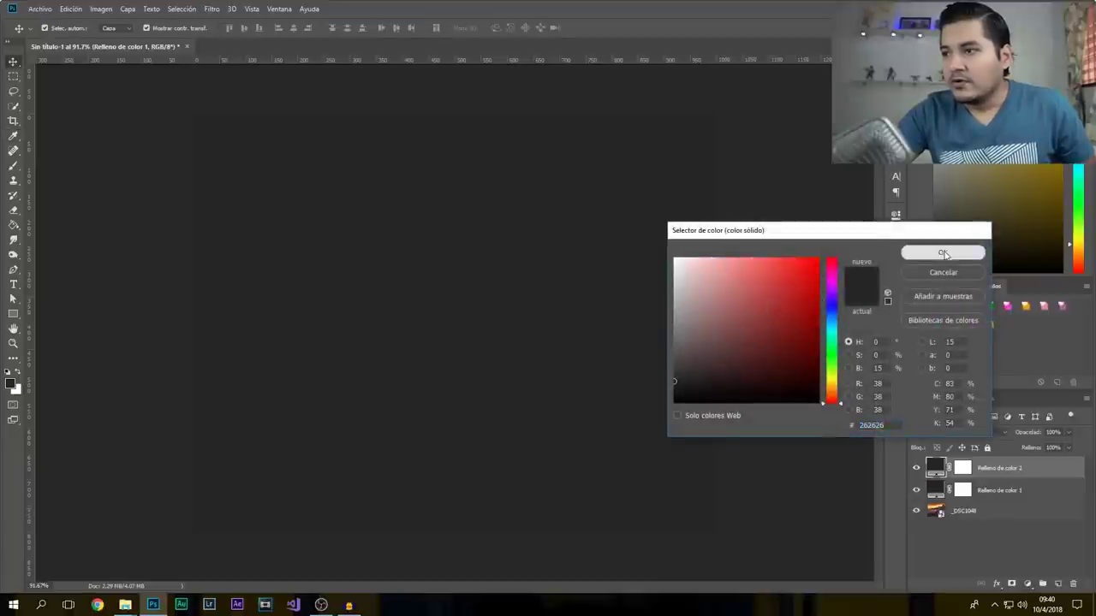
{"action": "left_click", "coordinate": [941, 252]}
{"action": "left_click", "coordinate": [916, 468]}
Set the first fill layer to Saturación blending with slightly lowered opacity.
{"action": "left_click", "coordinate": [993, 491]}
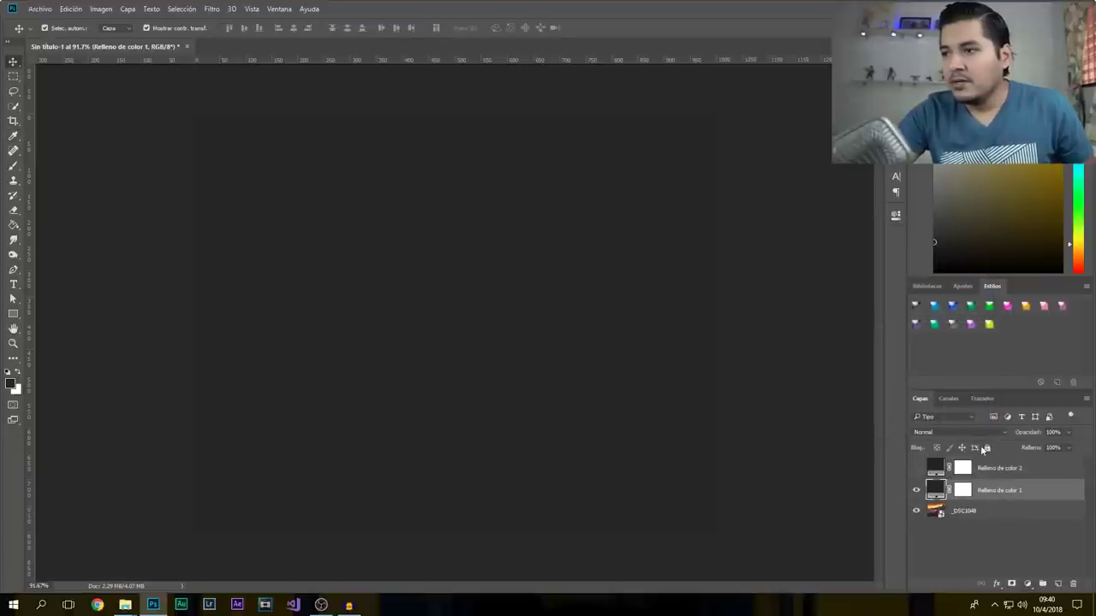
{"action": "left_click", "coordinate": [974, 431]}
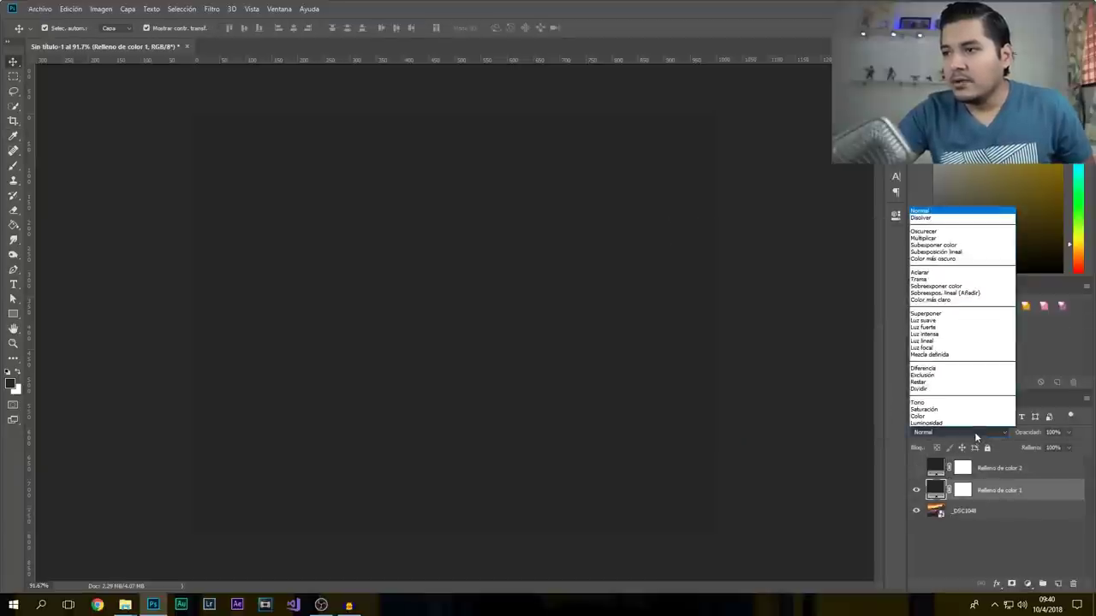
{"action": "left_click", "coordinate": [924, 409]}
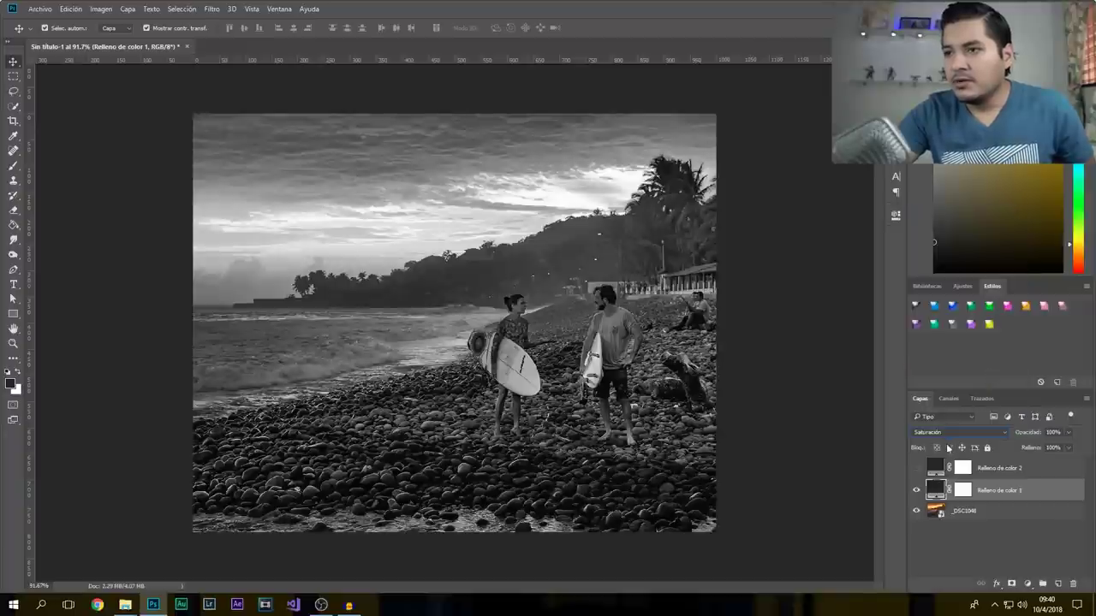
{"action": "left_click_drag", "start_coordinate": [1052, 448], "coordinate": [1045, 447]}
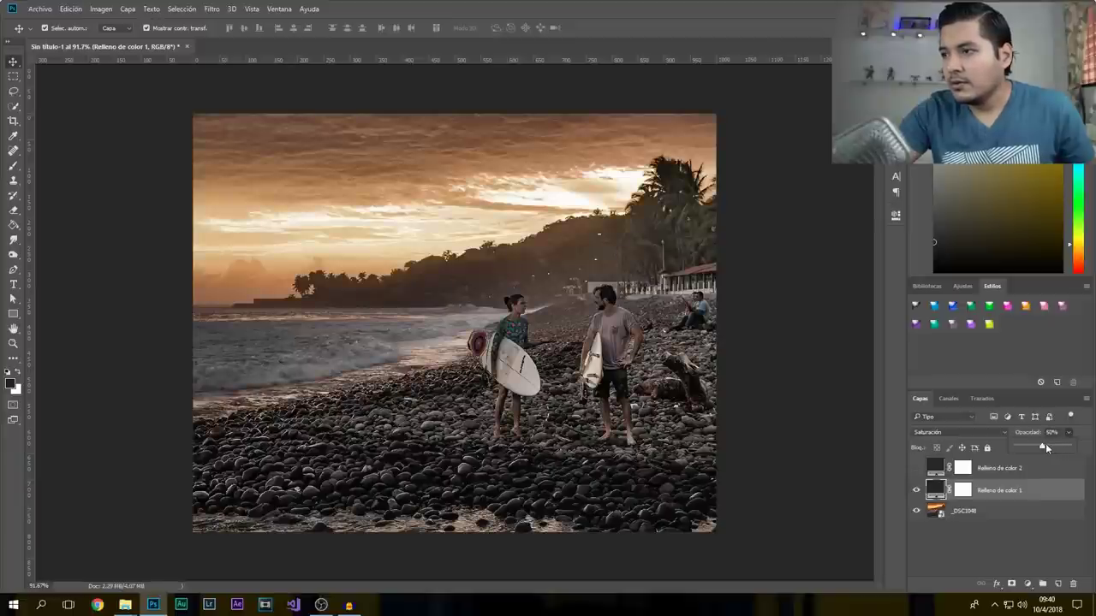
Show the second fill layer and set it to Multiplicar at 36% opacity.
{"action": "left_click", "coordinate": [967, 470]}
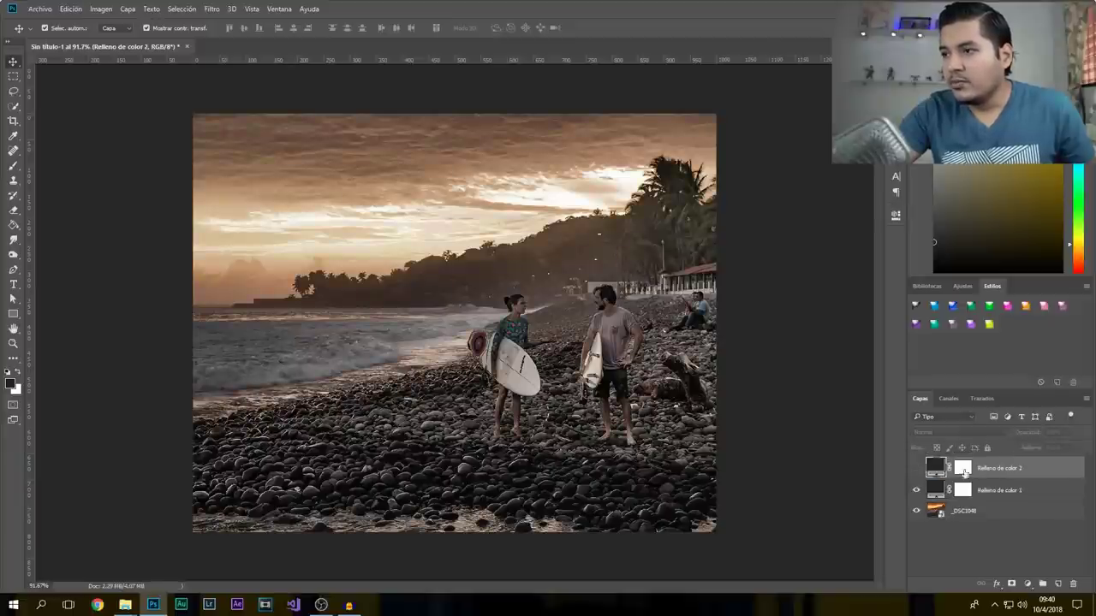
{"action": "left_click", "coordinate": [915, 467]}
{"action": "left_click", "coordinate": [957, 433]}
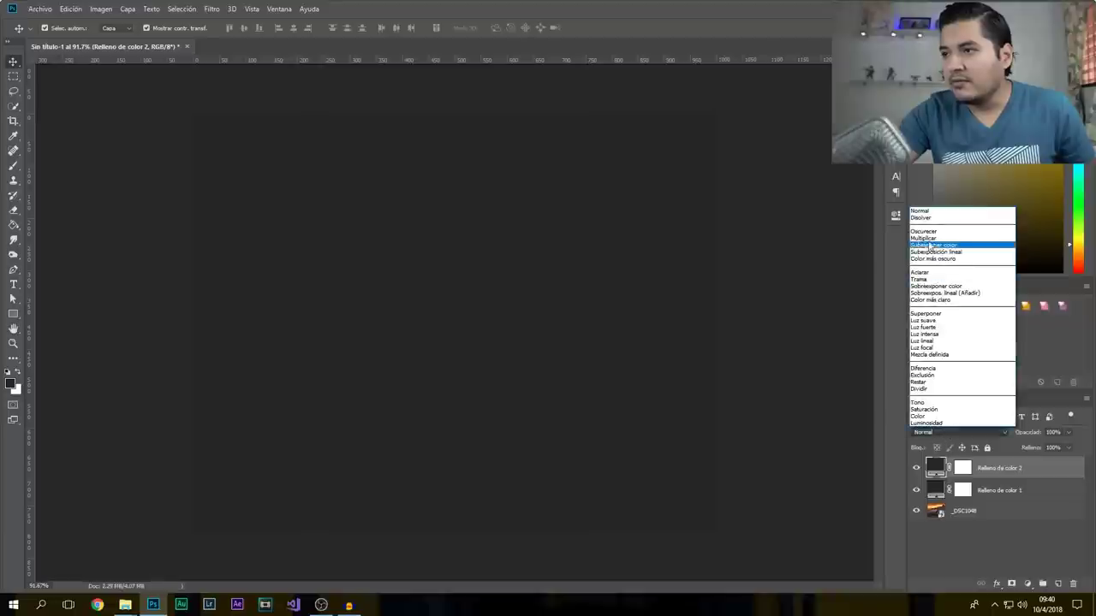
{"action": "left_click", "coordinate": [933, 241]}
{"action": "left_click", "coordinate": [1047, 486]}
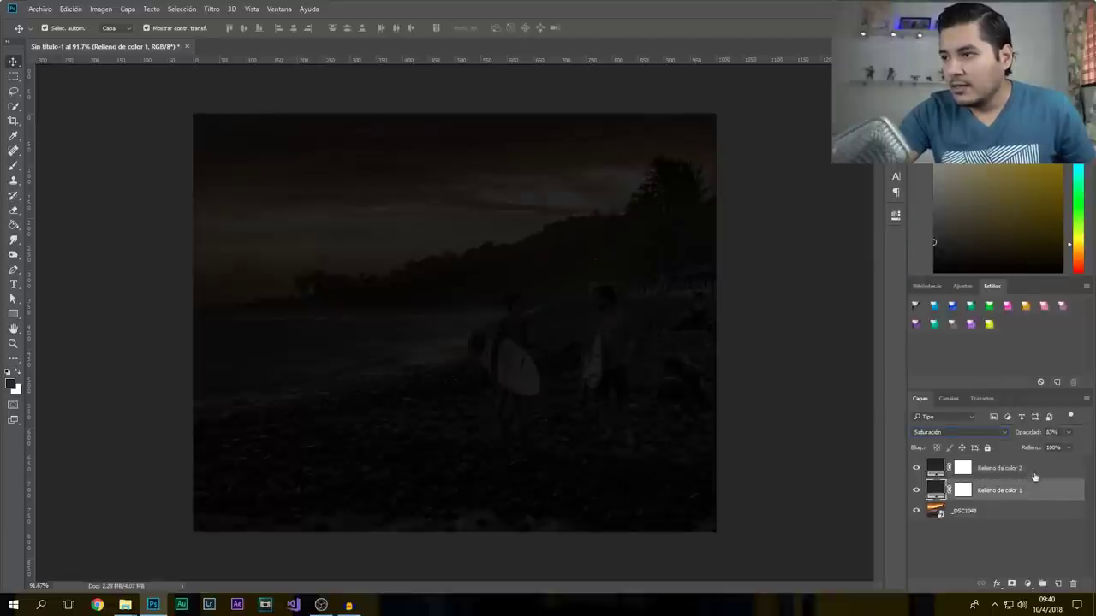
{"action": "left_click", "coordinate": [1068, 437]}
{"action": "left_click_drag", "start_coordinate": [1060, 448], "coordinate": [1035, 447]}
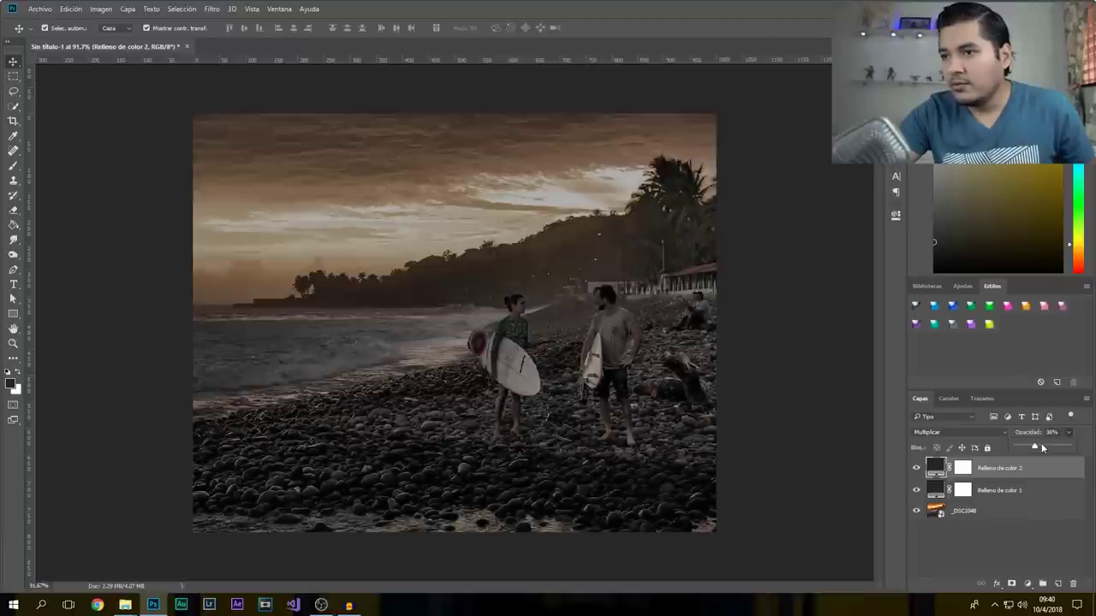
{"action": "left_click", "coordinate": [993, 548]}
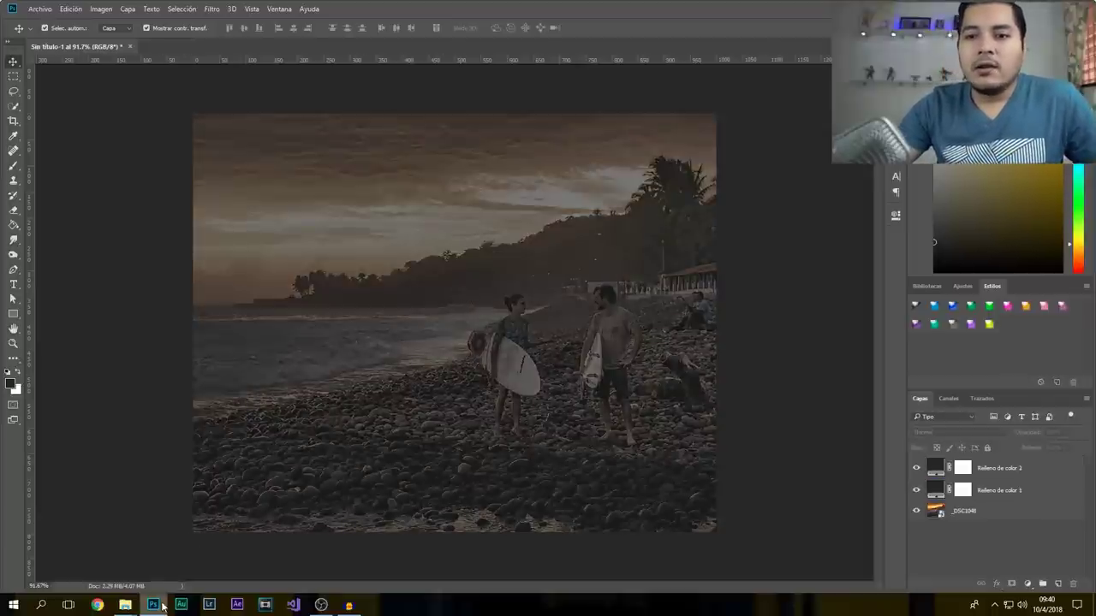
{"action": "left_click", "coordinate": [129, 605]}
Extract the 21 font zips in fuentes 01 to a fuentes 01 subfolder, skipping duplicates, and open it.
{"action": "double_click", "coordinate": [130, 170]}
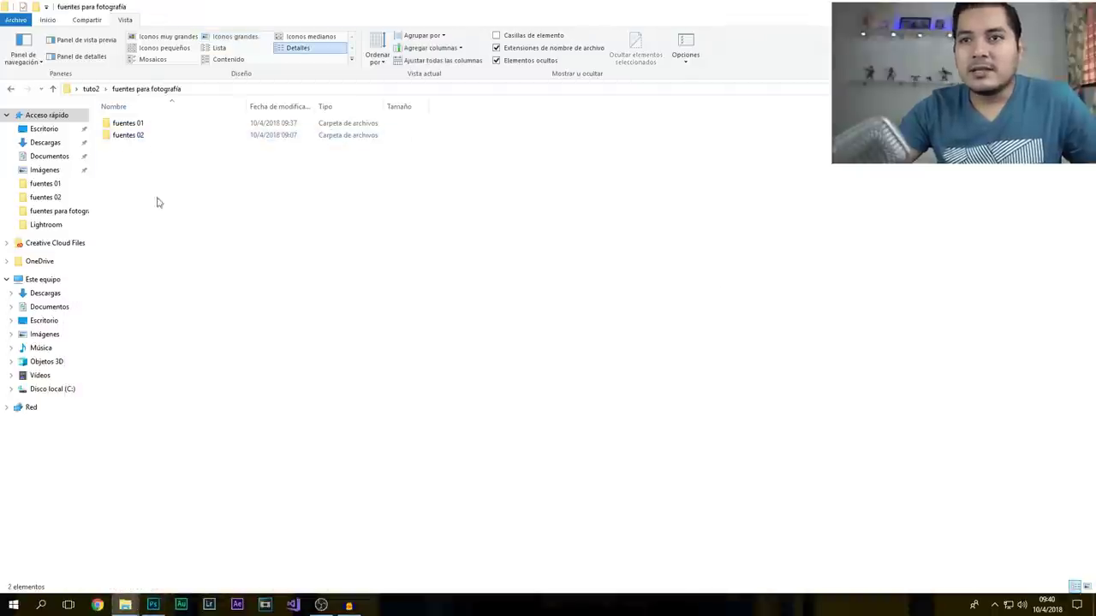
{"action": "left_click", "coordinate": [130, 122]}
{"action": "double_click", "coordinate": [130, 122]}
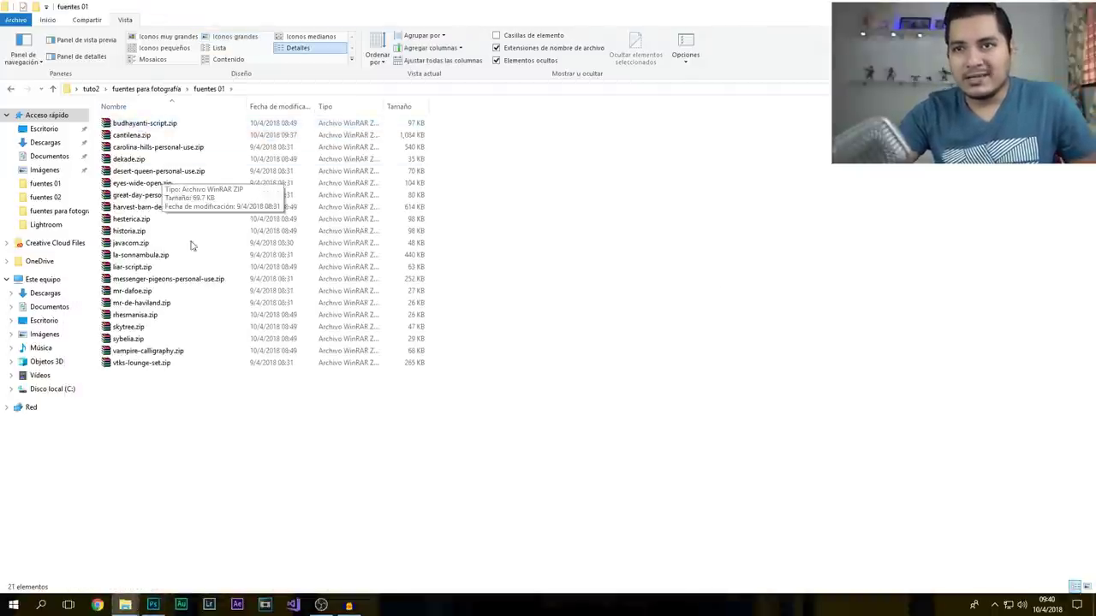
{"action": "left_click_drag", "start_coordinate": [231, 420], "coordinate": [150, 118]}
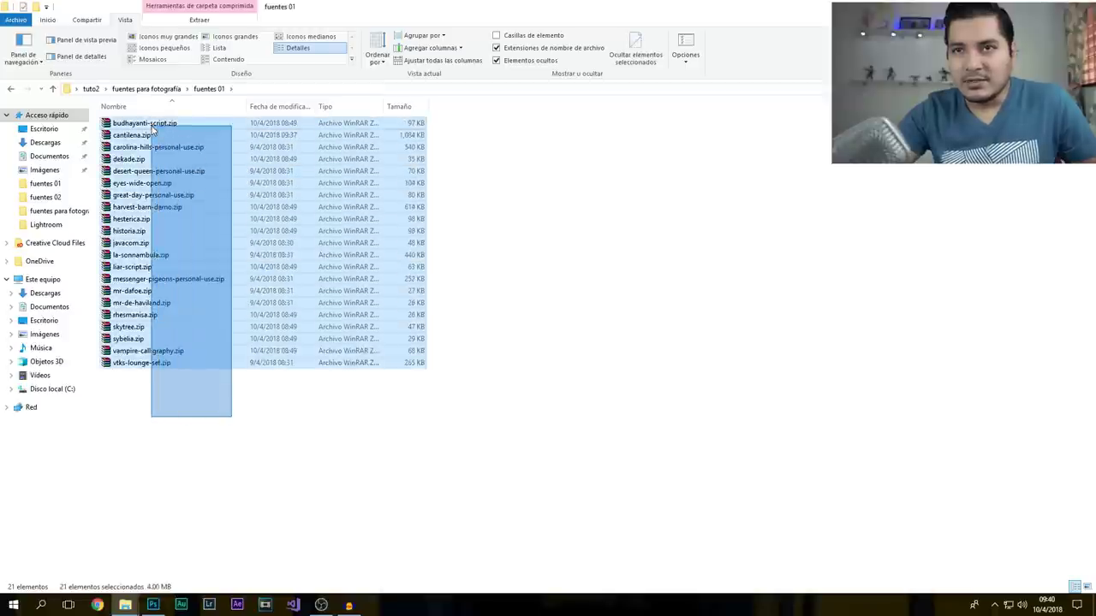
{"action": "right_click", "coordinate": [147, 238]}
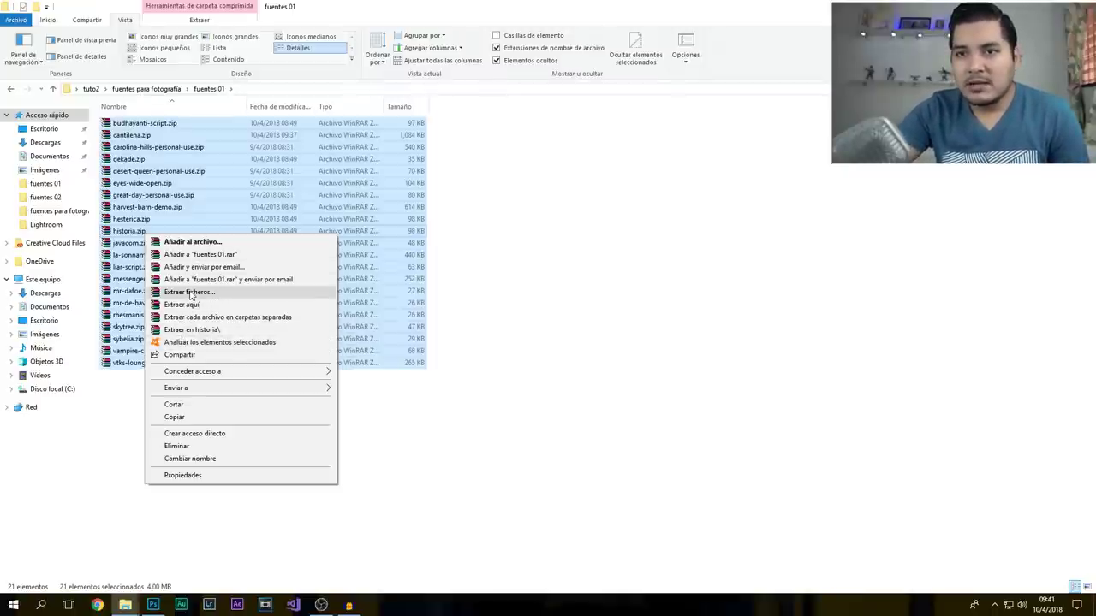
{"action": "left_click", "coordinate": [184, 294]}
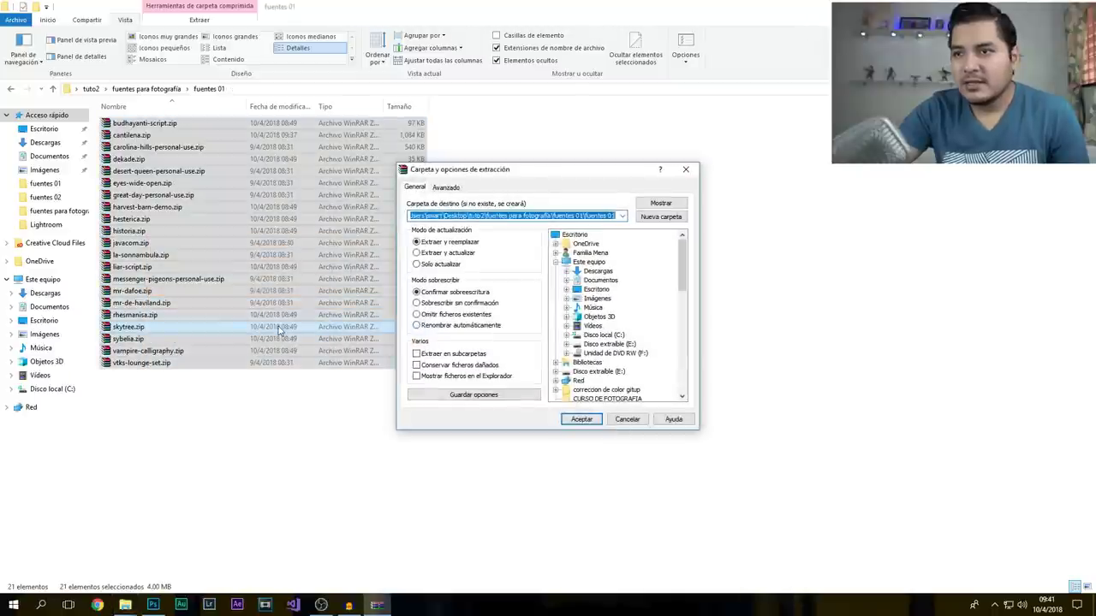
{"action": "left_click", "coordinate": [582, 419]}
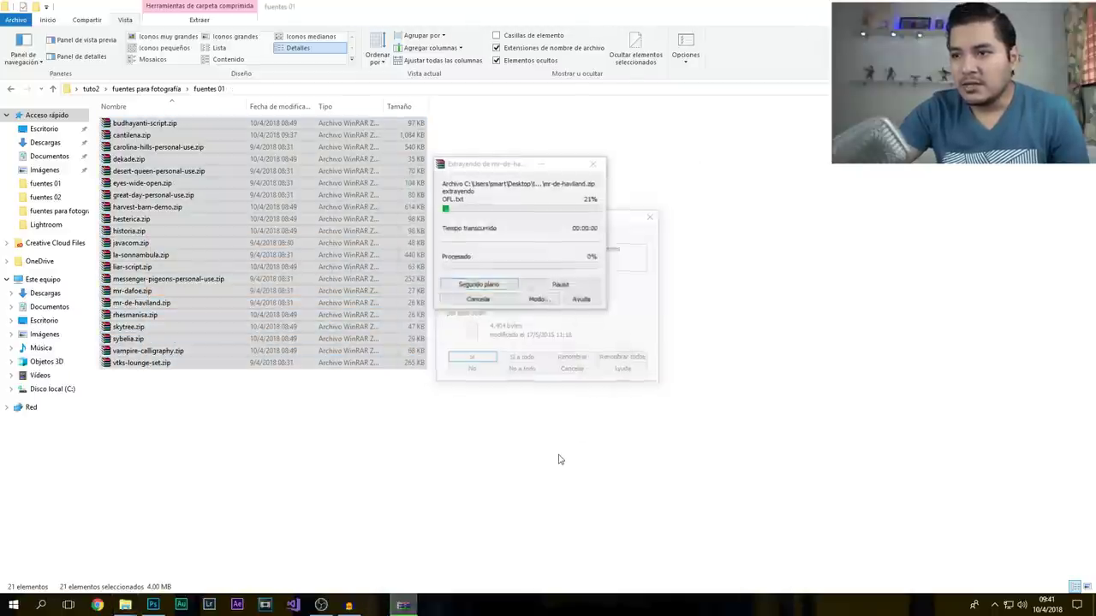
{"action": "left_click", "coordinate": [521, 372]}
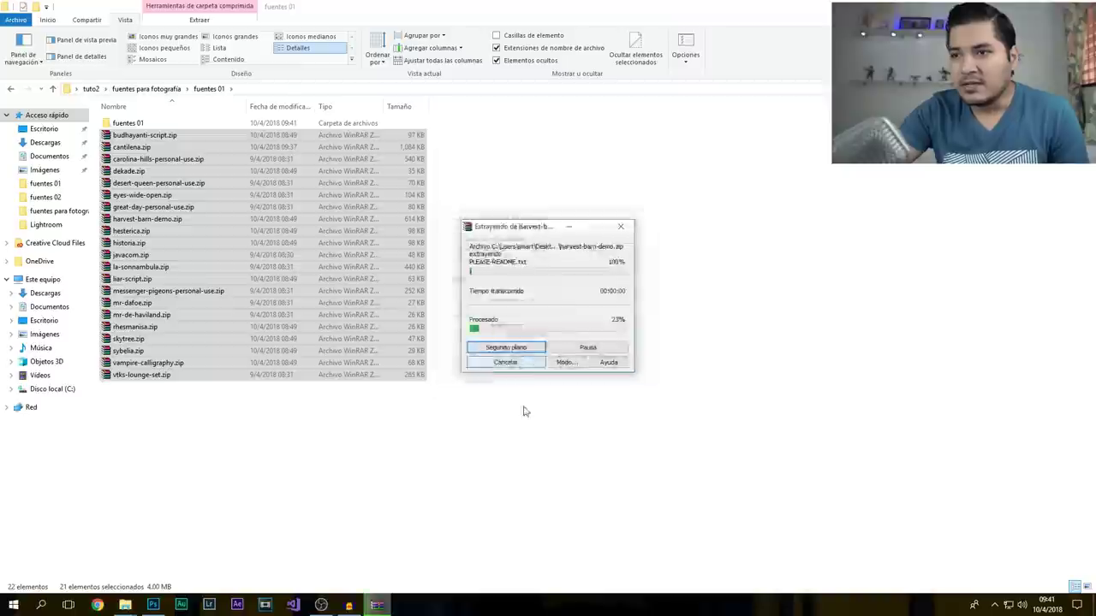
{"action": "left_click", "coordinate": [527, 445]}
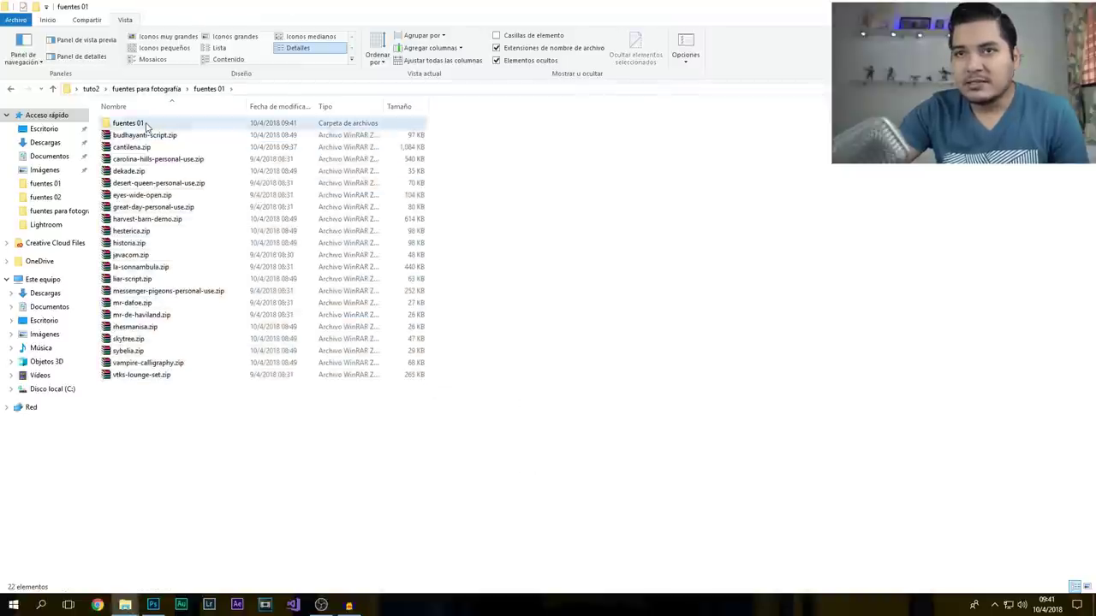
{"action": "double_click", "coordinate": [133, 123]}
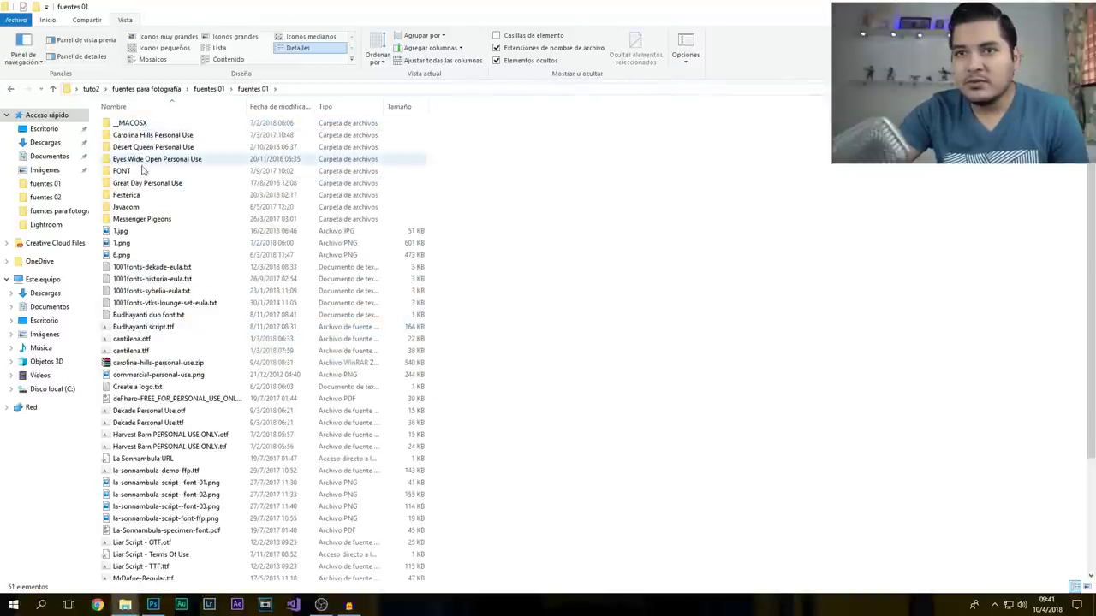
Browse the extracted font files, pick a few, and switch to large icon view.
{"action": "scroll", "coordinate": [186, 330], "scroll_direction": "down", "scroll_amount": 4}
{"action": "scroll", "coordinate": [187, 330], "scroll_direction": "up", "scroll_amount": 3}
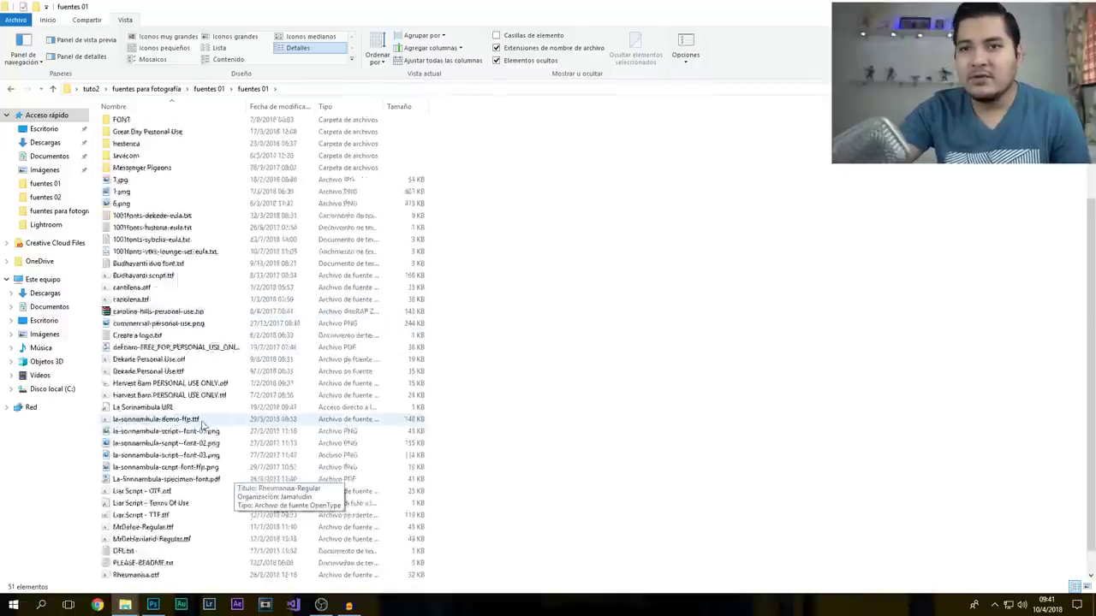
{"action": "scroll", "coordinate": [188, 317], "scroll_direction": "up", "scroll_amount": 1}
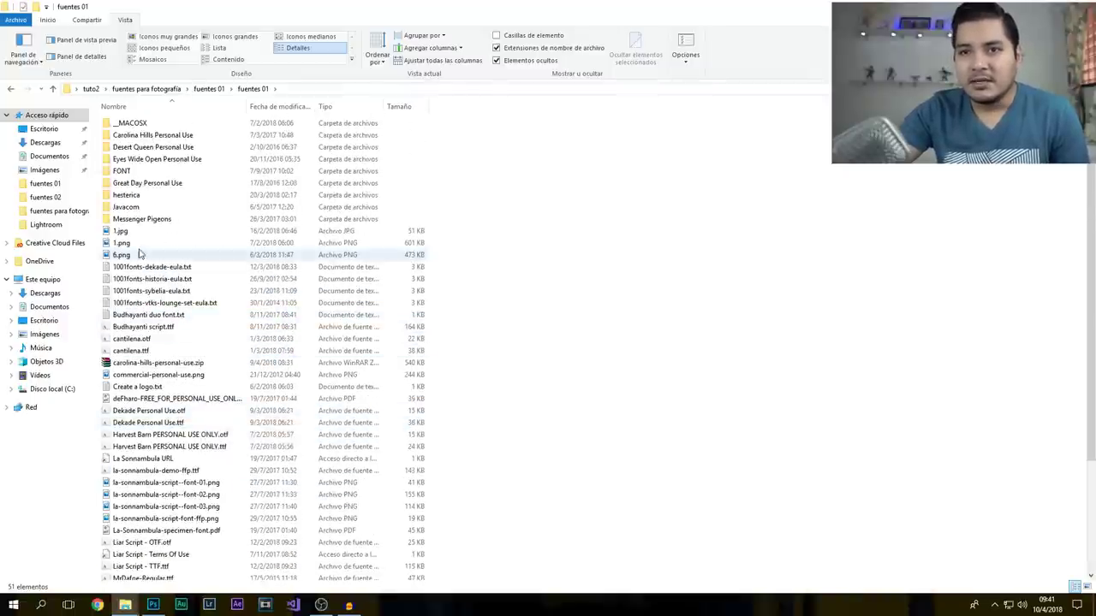
{"action": "scroll", "coordinate": [169, 348], "scroll_direction": "down", "scroll_amount": 4}
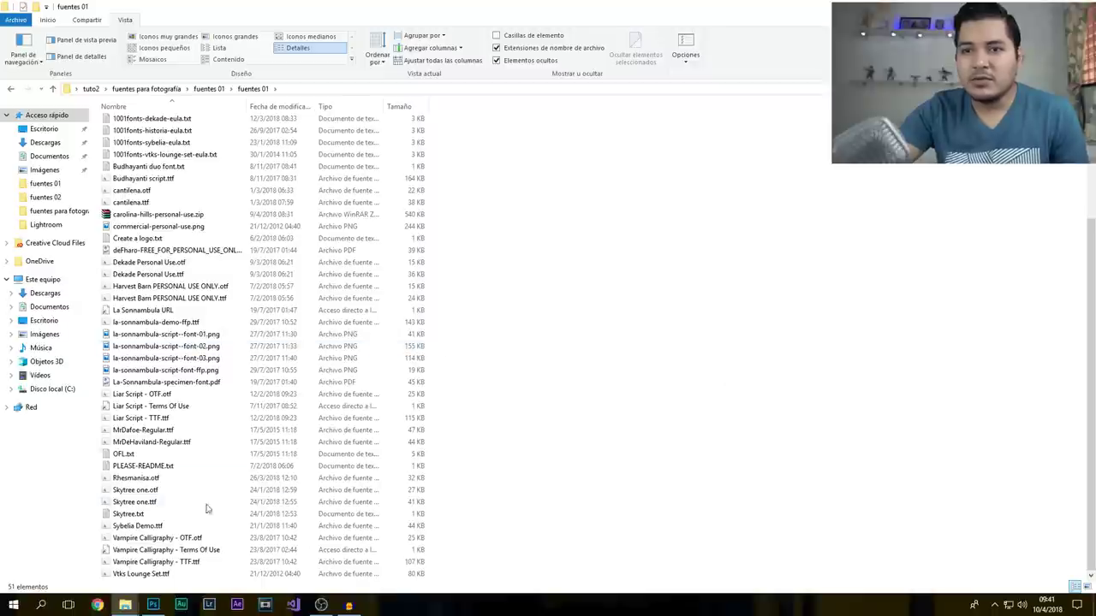
{"action": "scroll", "coordinate": [173, 449], "scroll_direction": "up", "scroll_amount": 4}
{"action": "scroll", "coordinate": [175, 449], "scroll_direction": "down", "scroll_amount": 4}
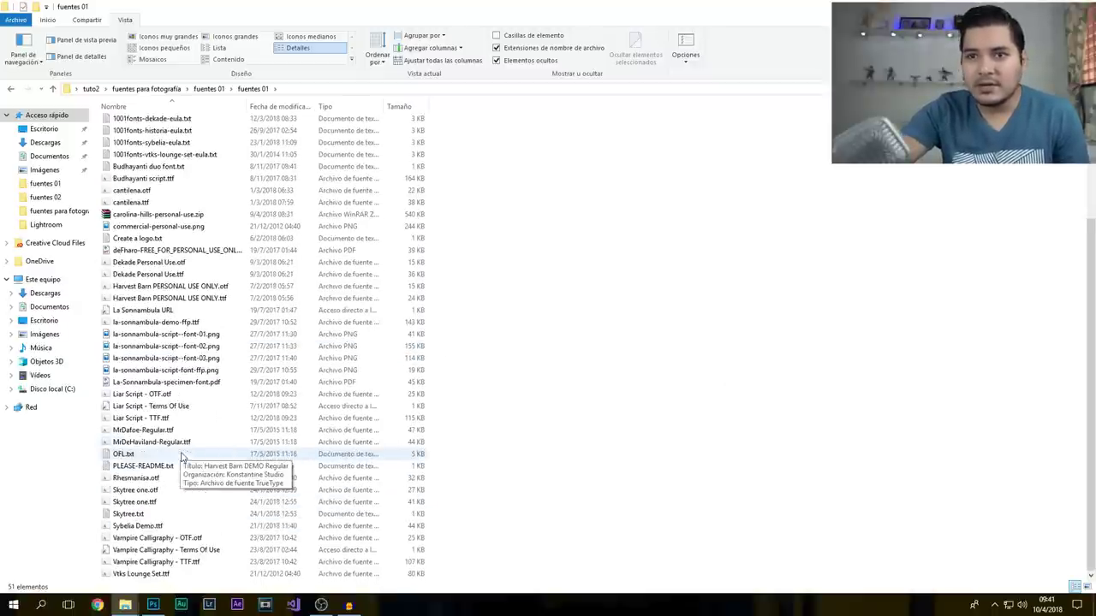
{"action": "left_click", "coordinate": [128, 573]}
{"action": "left_click", "coordinate": [130, 561], "text": "ctrl"}
{"action": "left_click", "coordinate": [129, 538], "text": "ctrl"}
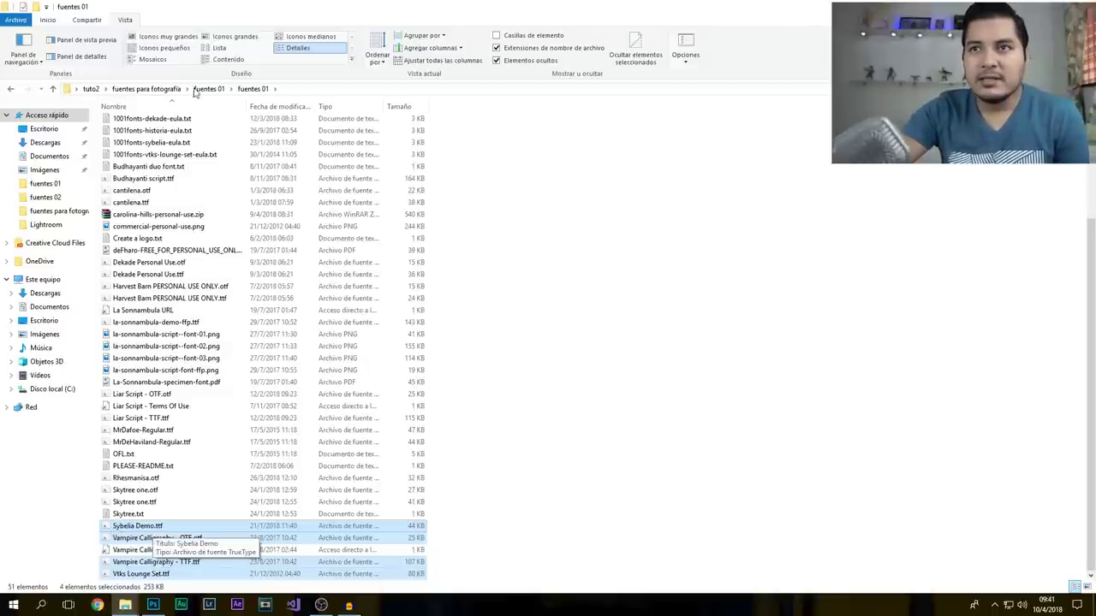
{"action": "left_click", "coordinate": [233, 36]}
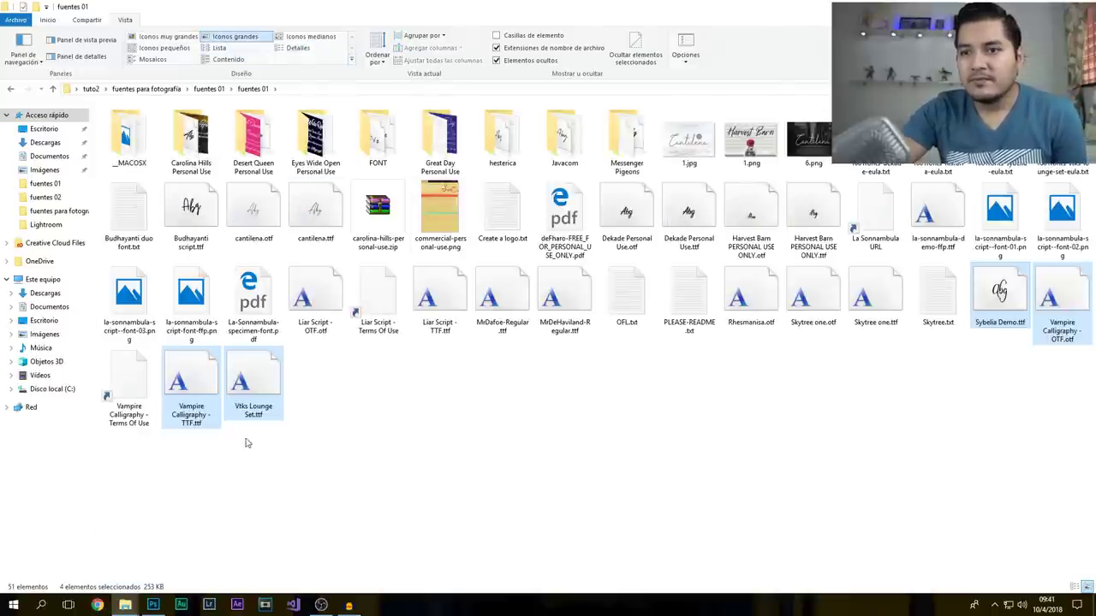
Select the font files, including Vampire Calligraphy, Skytree, MrDafoe, Liar Script, Dekade and cantilena.
{"action": "left_click", "coordinate": [411, 419]}
{"action": "left_click", "coordinate": [257, 386]}
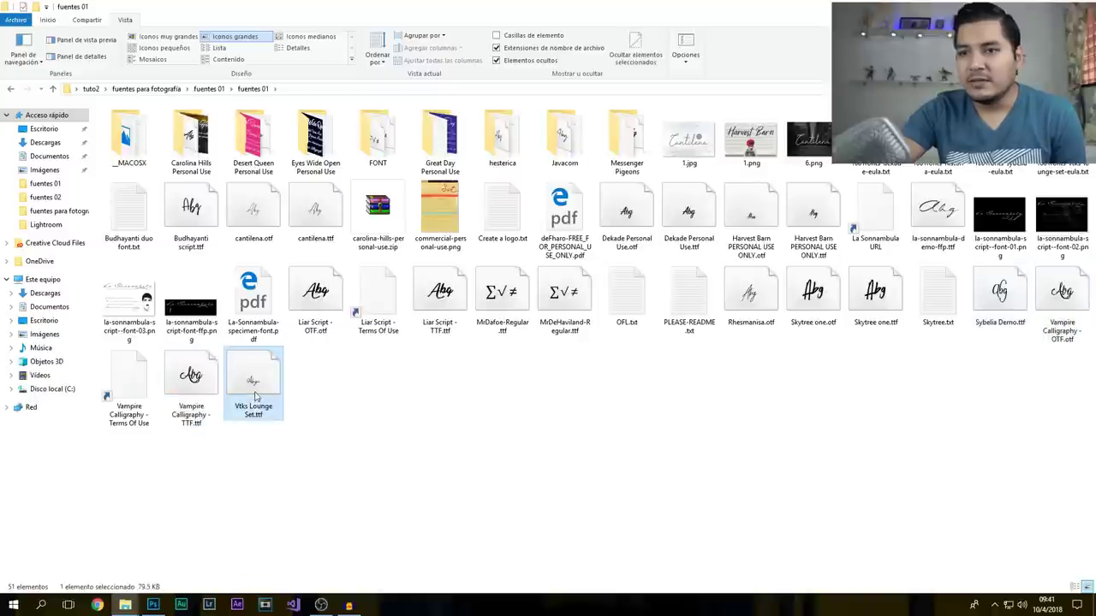
{"action": "left_click", "coordinate": [202, 396]}
{"action": "left_click", "coordinate": [1041, 295], "text": "ctrl"}
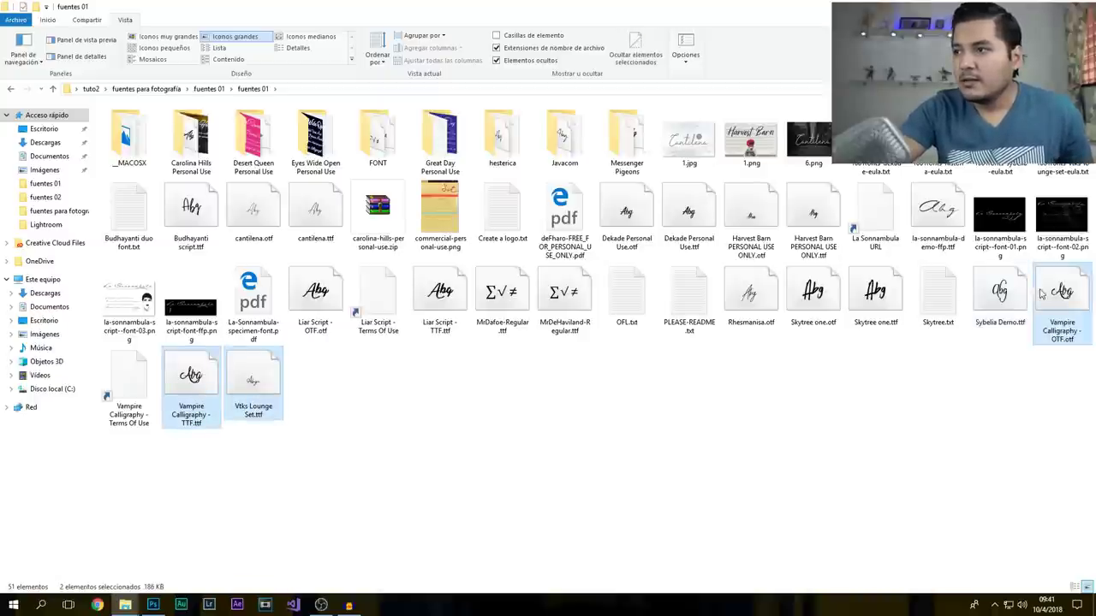
{"action": "left_click", "coordinate": [996, 301], "text": "ctrl"}
{"action": "left_click", "coordinate": [875, 299], "text": "ctrl"}
{"action": "left_click", "coordinate": [814, 301], "text": "ctrl"}
{"action": "left_click", "coordinate": [751, 298], "text": "ctrl"}
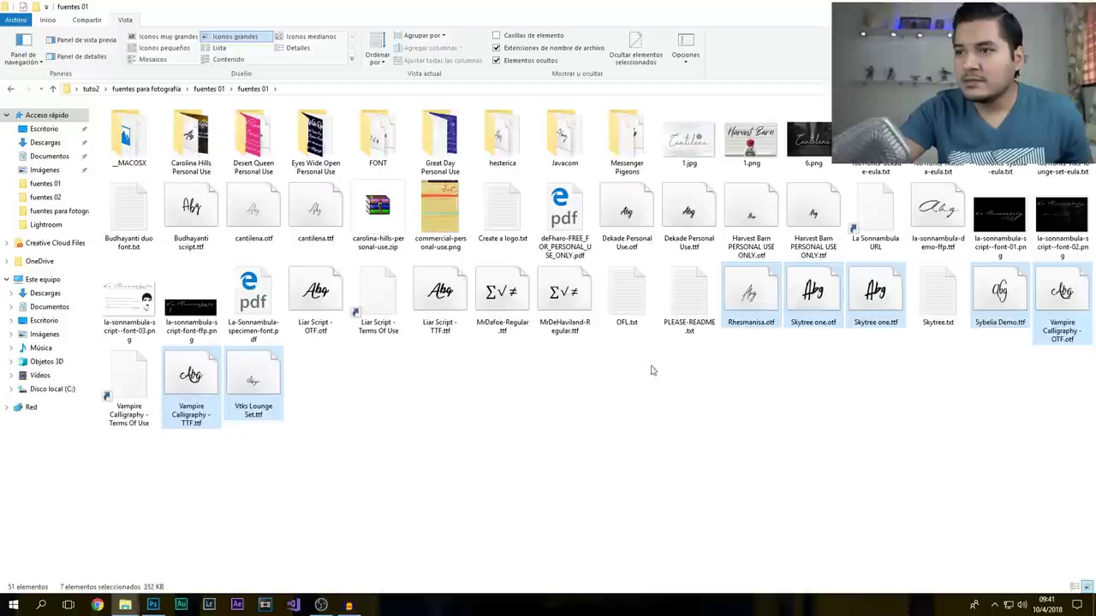
{"action": "left_click", "coordinate": [561, 298], "text": "ctrl"}
{"action": "left_click", "coordinate": [502, 298], "text": "ctrl"}
{"action": "left_click", "coordinate": [454, 297], "text": "ctrl"}
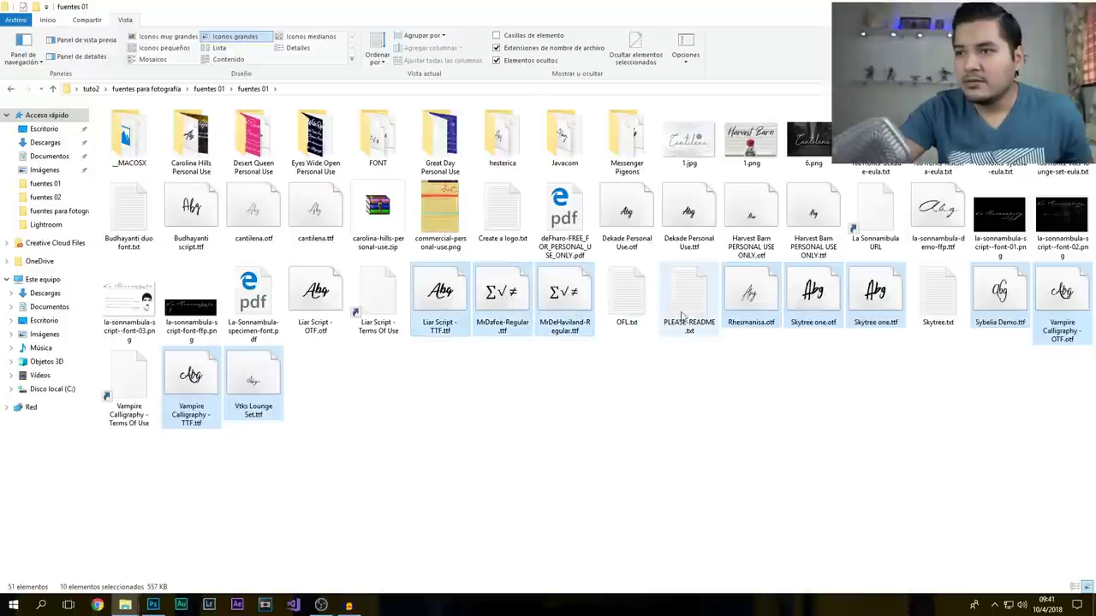
{"action": "left_click", "coordinate": [352, 310], "text": "ctrl"}
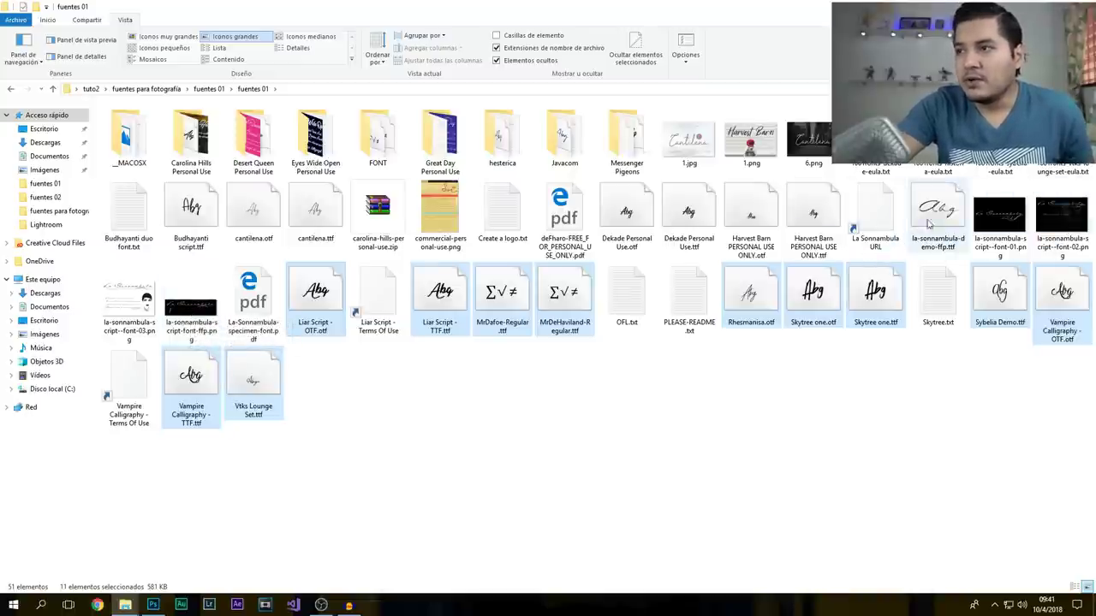
{"action": "left_click", "coordinate": [813, 214], "text": "ctrl"}
{"action": "left_click", "coordinate": [751, 214], "text": "ctrl"}
{"action": "left_click", "coordinate": [689, 214], "text": "ctrl"}
{"action": "left_click", "coordinate": [637, 221], "text": "ctrl"}
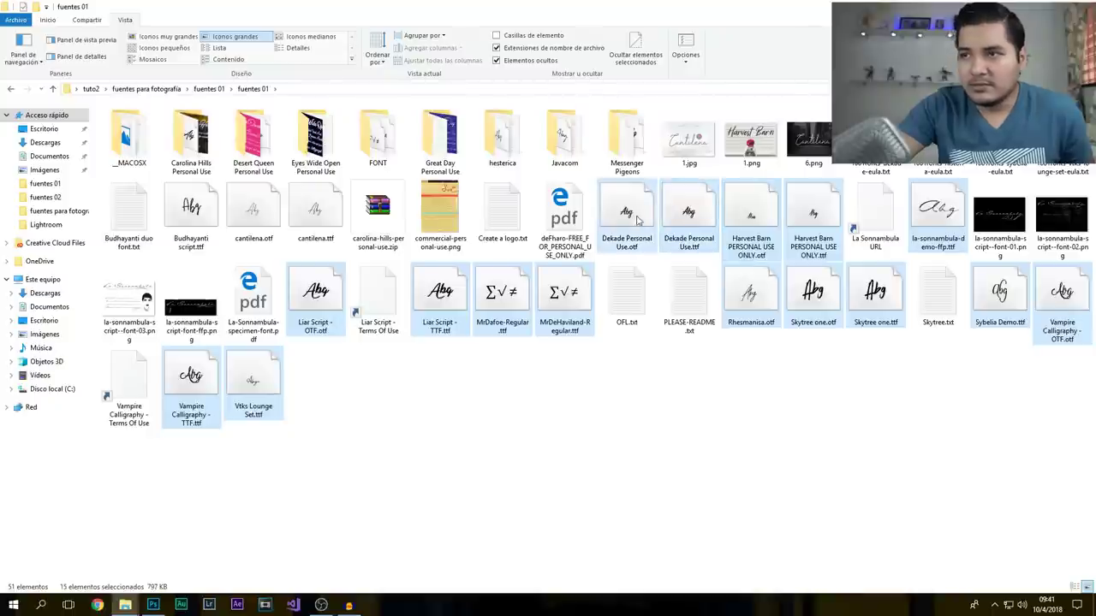
{"action": "left_click", "coordinate": [517, 231], "text": "ctrl"}
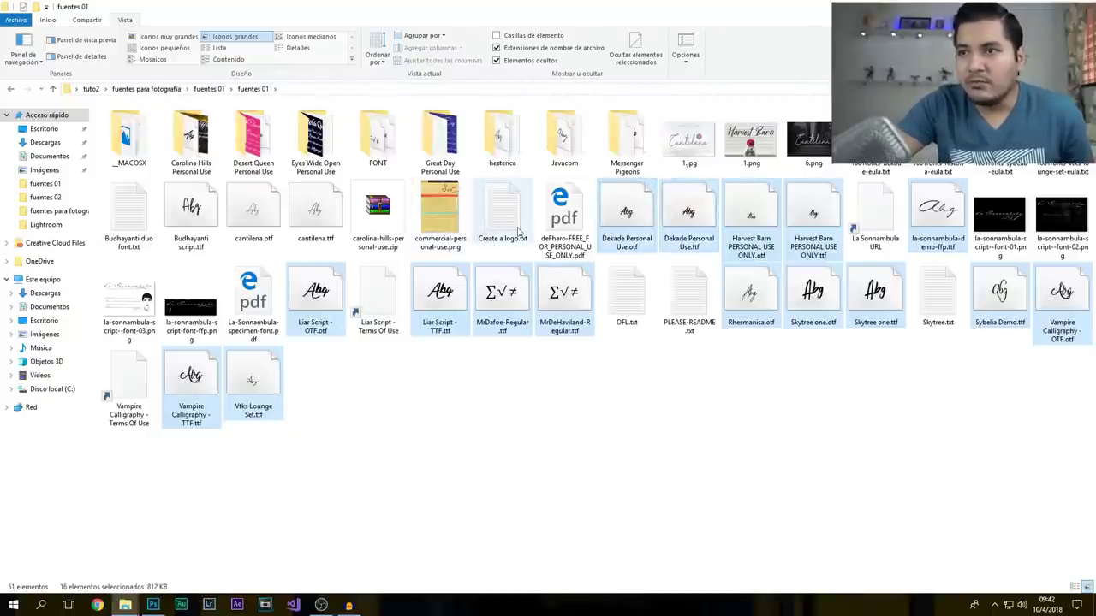
{"action": "left_click", "coordinate": [187, 216], "text": "ctrl"}
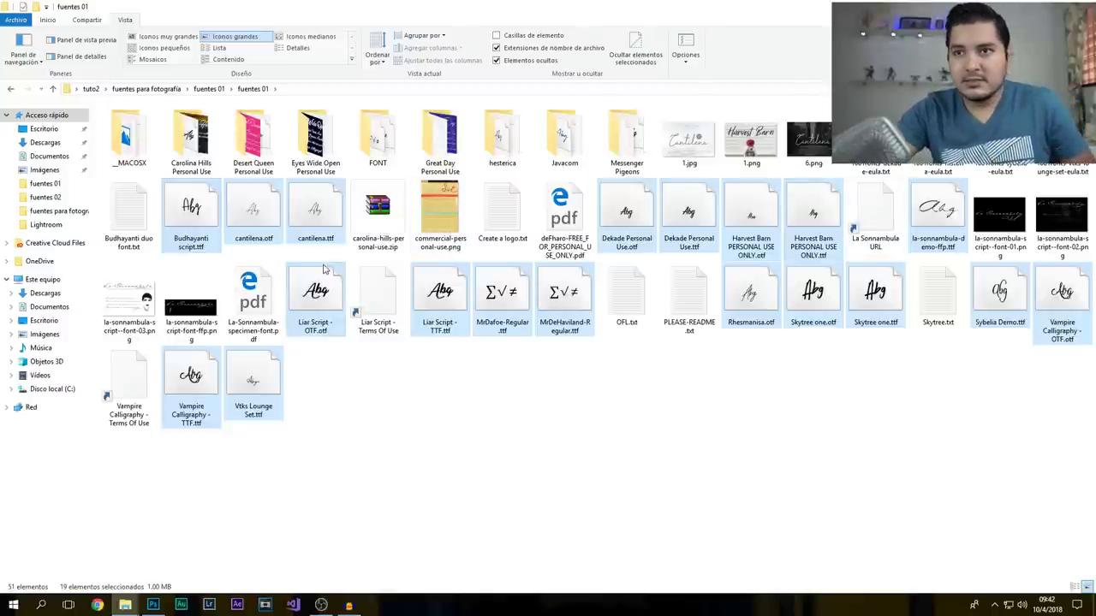
Copy the selected font files and bring up the Este equipo window.
{"action": "right_click", "coordinate": [264, 222]}
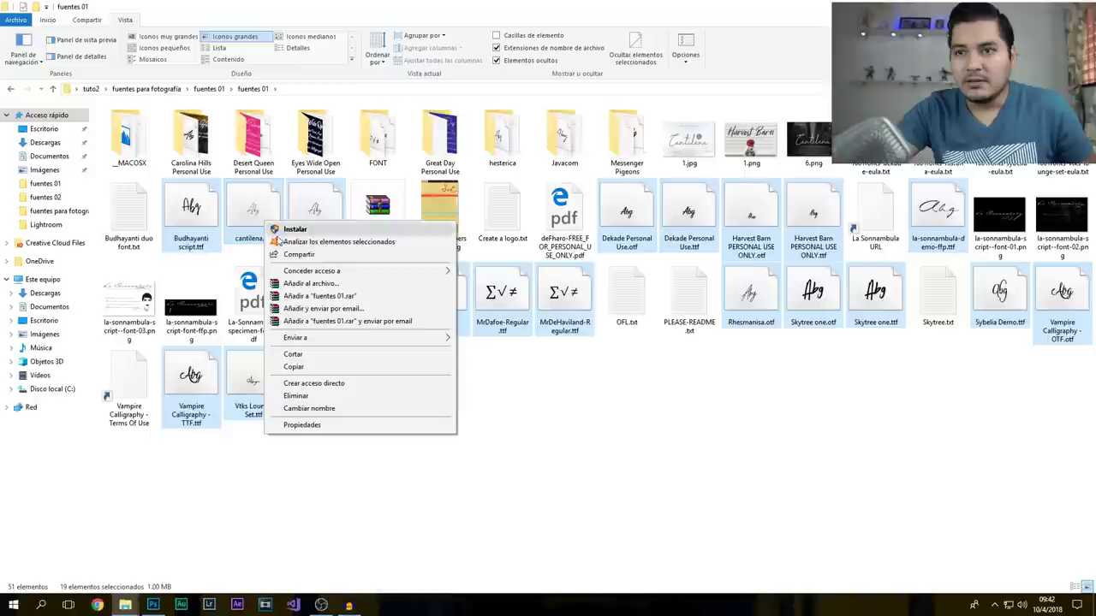
{"action": "left_click", "coordinate": [294, 368]}
{"action": "left_click", "coordinate": [124, 606]}
{"action": "mouse_move", "coordinate": [125, 605]}
{"action": "left_click", "coordinate": [189, 548]}
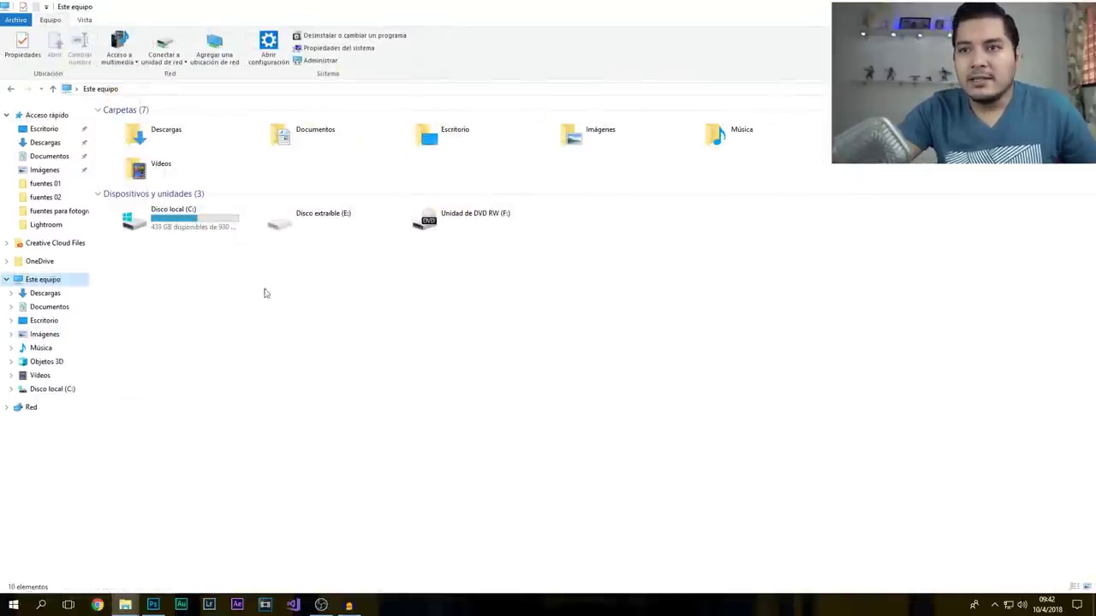
Go to Disco local (C:) > Windows, view large icons, and open the Fonts folder.
{"action": "left_click", "coordinate": [207, 233]}
{"action": "double_click", "coordinate": [207, 233]}
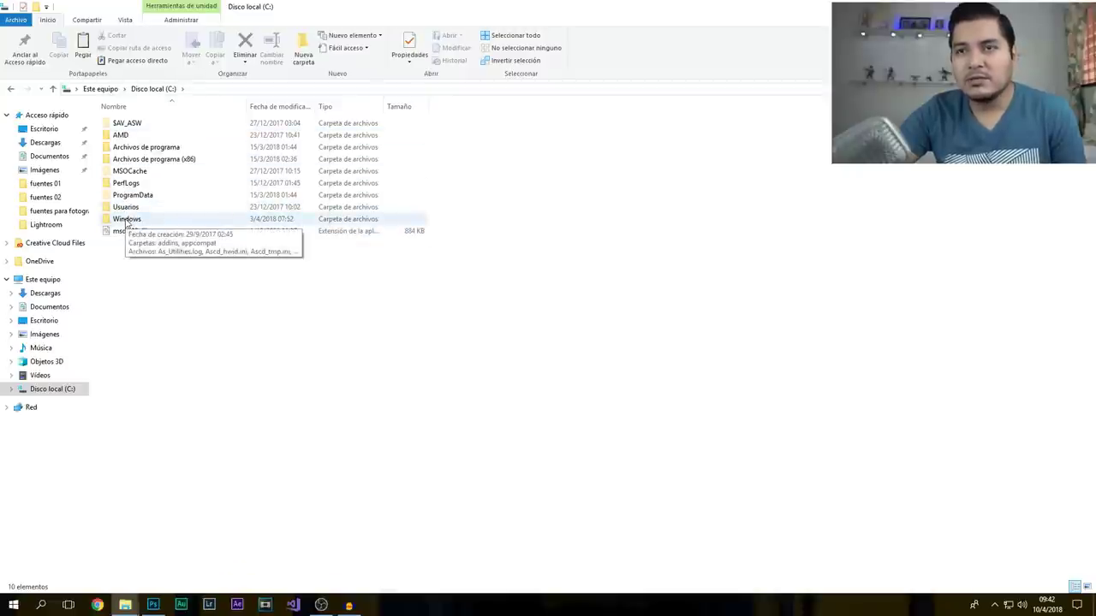
{"action": "double_click", "coordinate": [126, 219]}
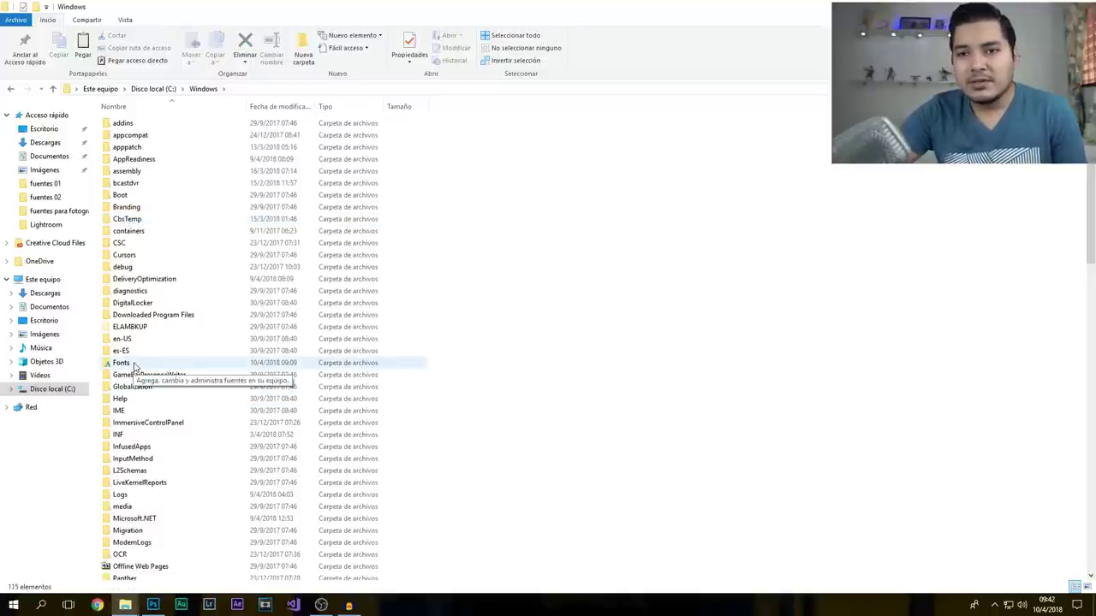
{"action": "left_click", "coordinate": [125, 18]}
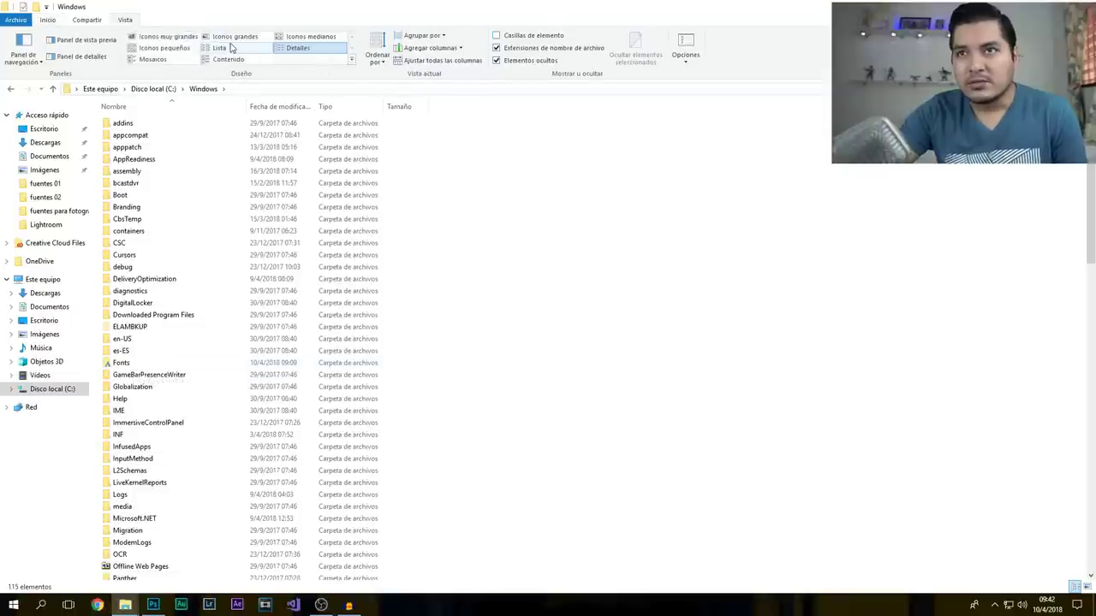
{"action": "left_click", "coordinate": [220, 48]}
{"action": "left_click", "coordinate": [372, 242]}
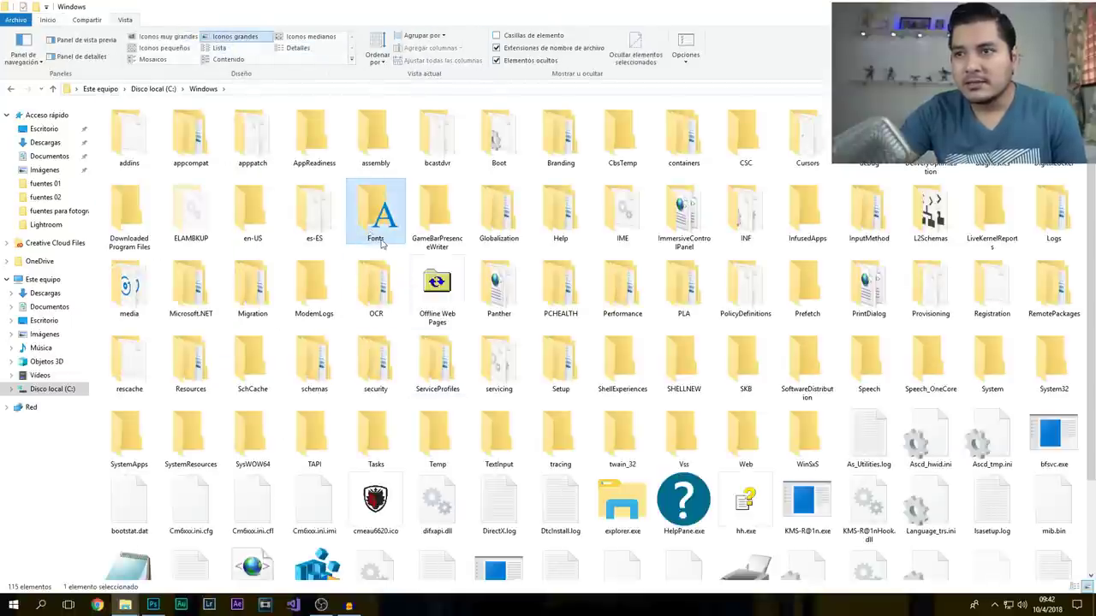
{"action": "double_click", "coordinate": [386, 217]}
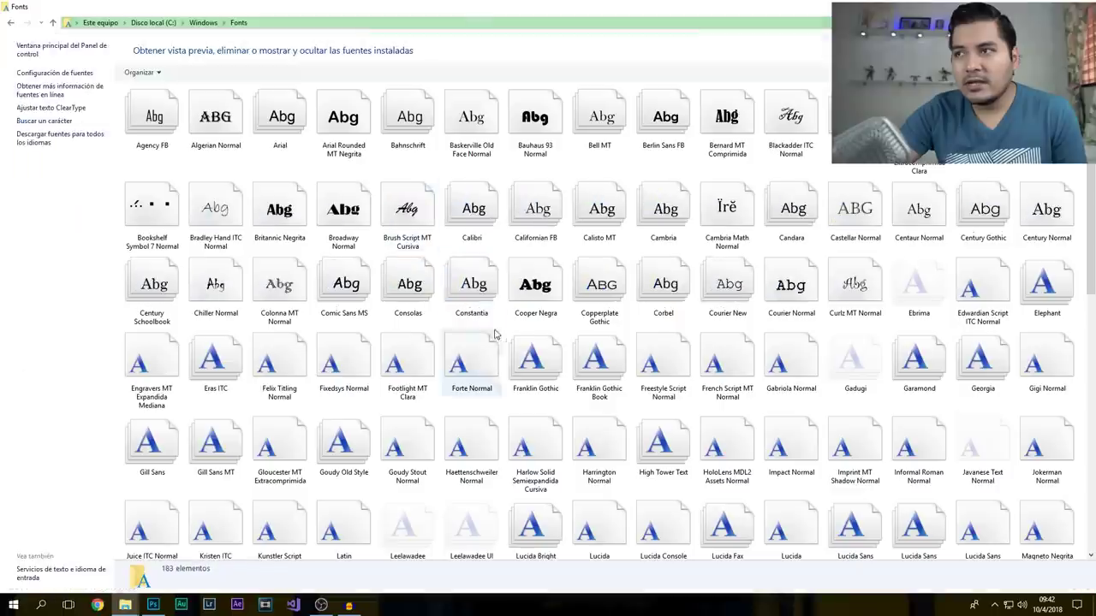
Paste the copied fonts into Windows Fonts, confirming replacement of cantilena, Dekade Regular and another installed font.
{"action": "scroll", "coordinate": [516, 291], "scroll_direction": "down", "scroll_amount": 5}
{"action": "scroll", "coordinate": [516, 290], "scroll_direction": "up", "scroll_amount": 10}
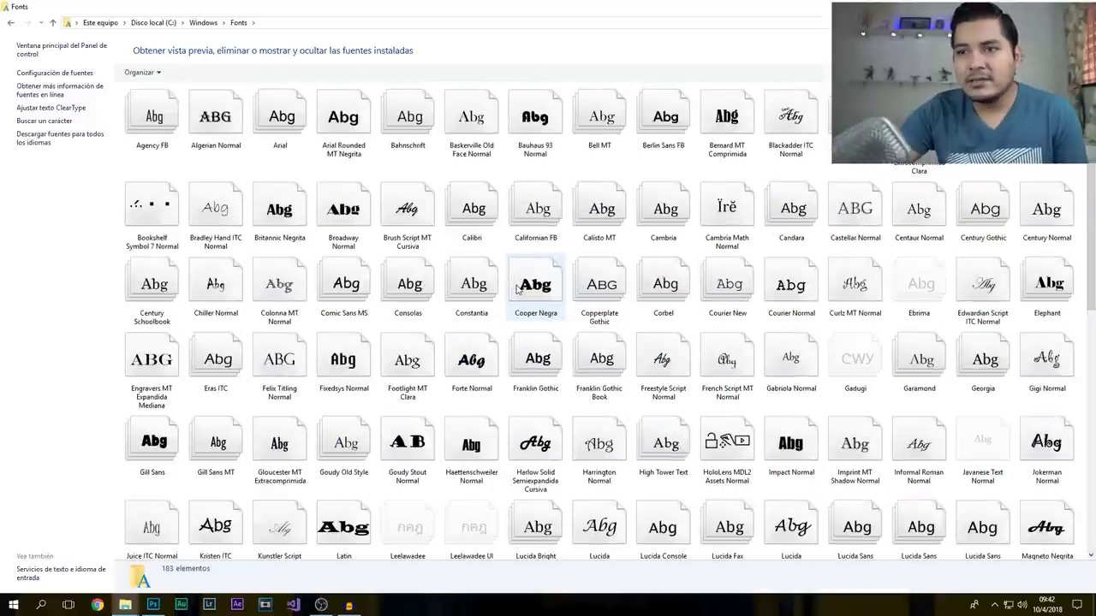
{"action": "scroll", "coordinate": [516, 290], "scroll_direction": "down", "scroll_amount": 5}
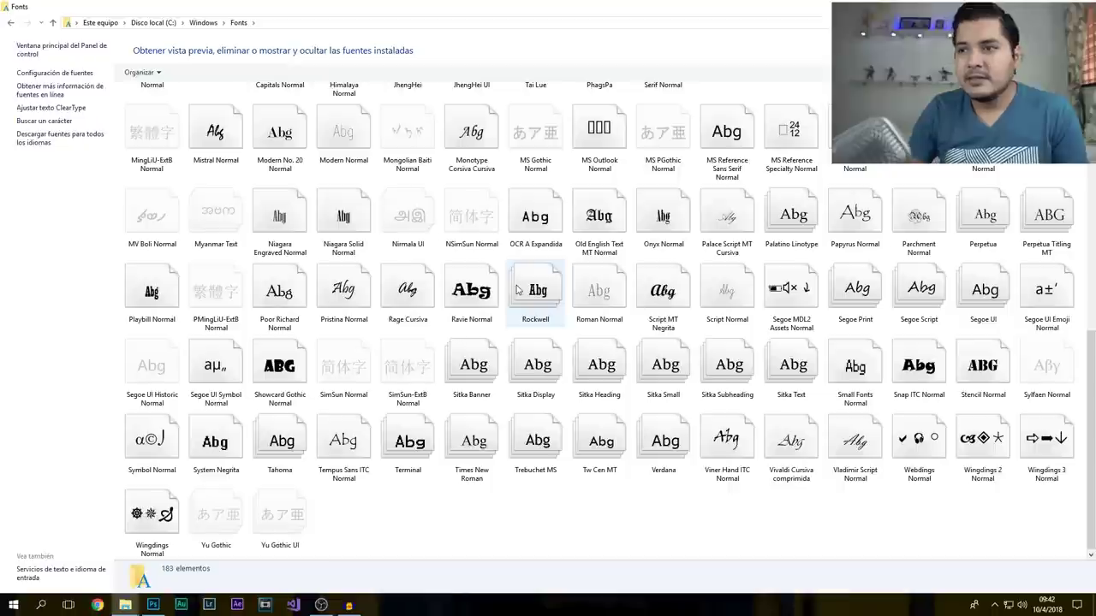
{"action": "right_click", "coordinate": [502, 532]}
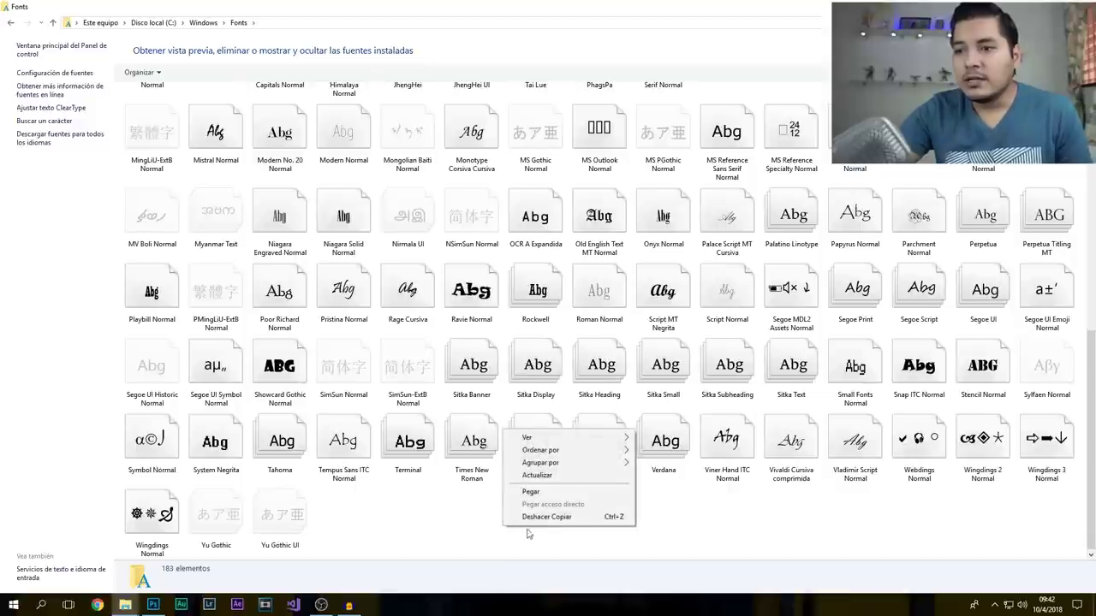
{"action": "left_click", "coordinate": [528, 495]}
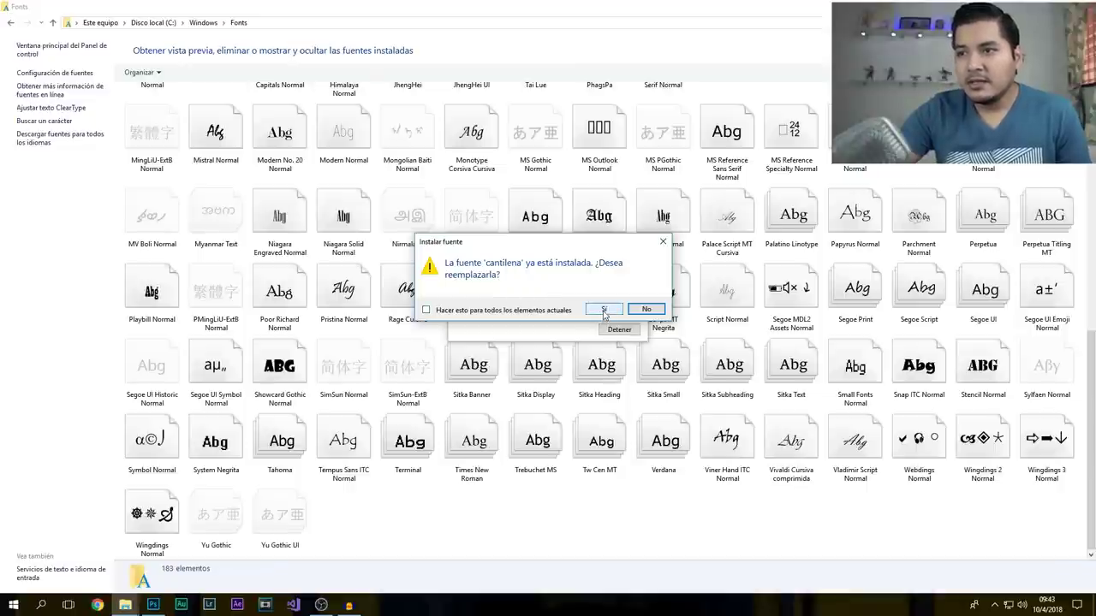
{"action": "left_click", "coordinate": [603, 311]}
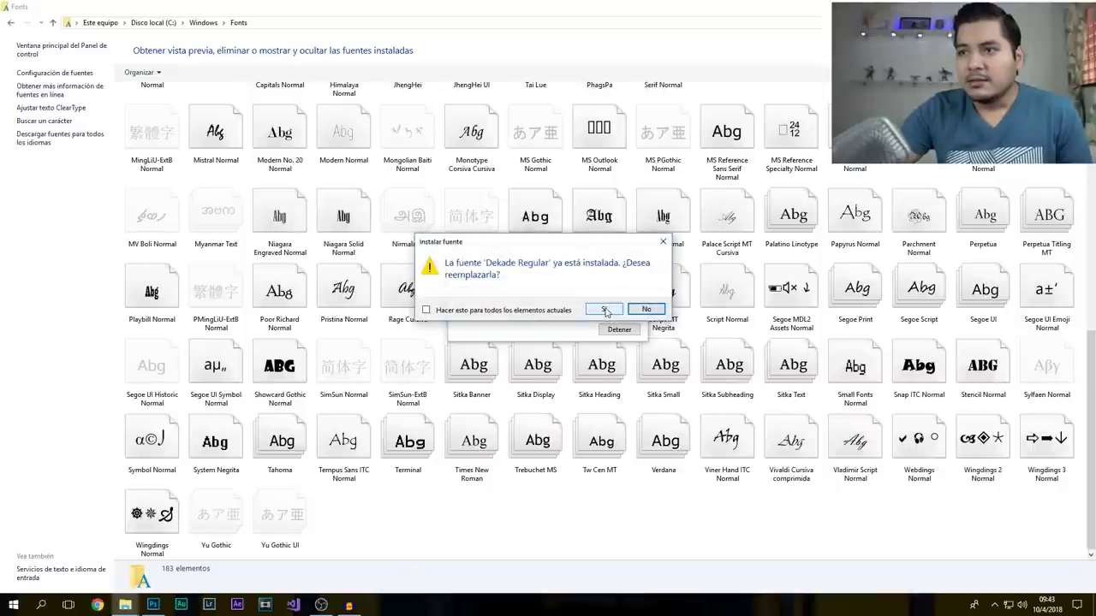
{"action": "left_click", "coordinate": [604, 311]}
{"action": "left_click", "coordinate": [604, 311]}
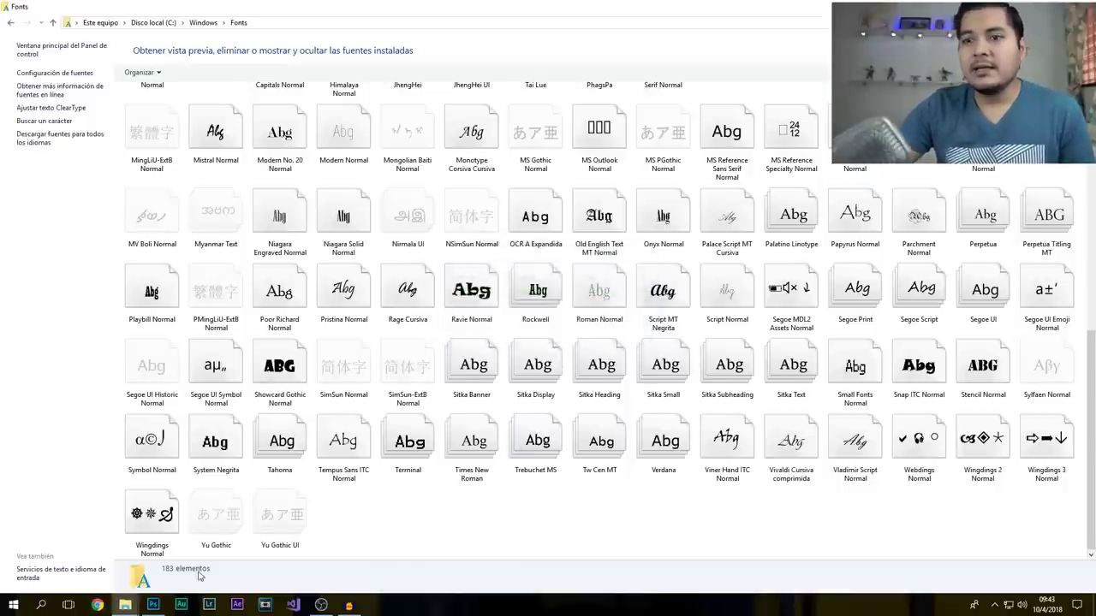
{"action": "mouse_move", "coordinate": [125, 606]}
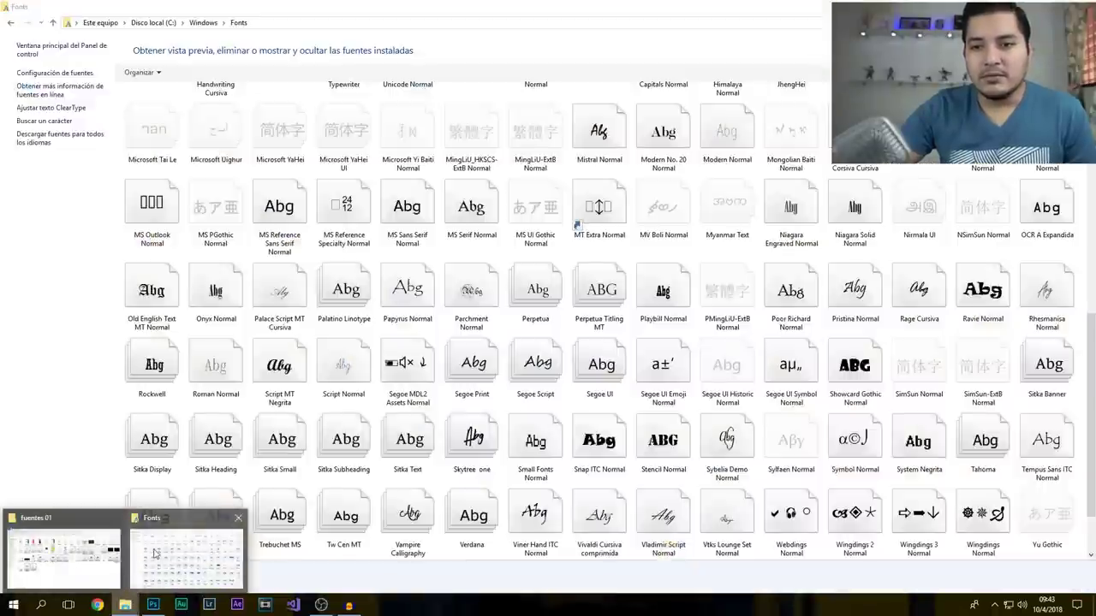
Install the Messenger Pigeons Personal Use.ttf font into the Fonts folder.
{"action": "left_click", "coordinate": [122, 539]}
{"action": "left_click", "coordinate": [454, 409]}
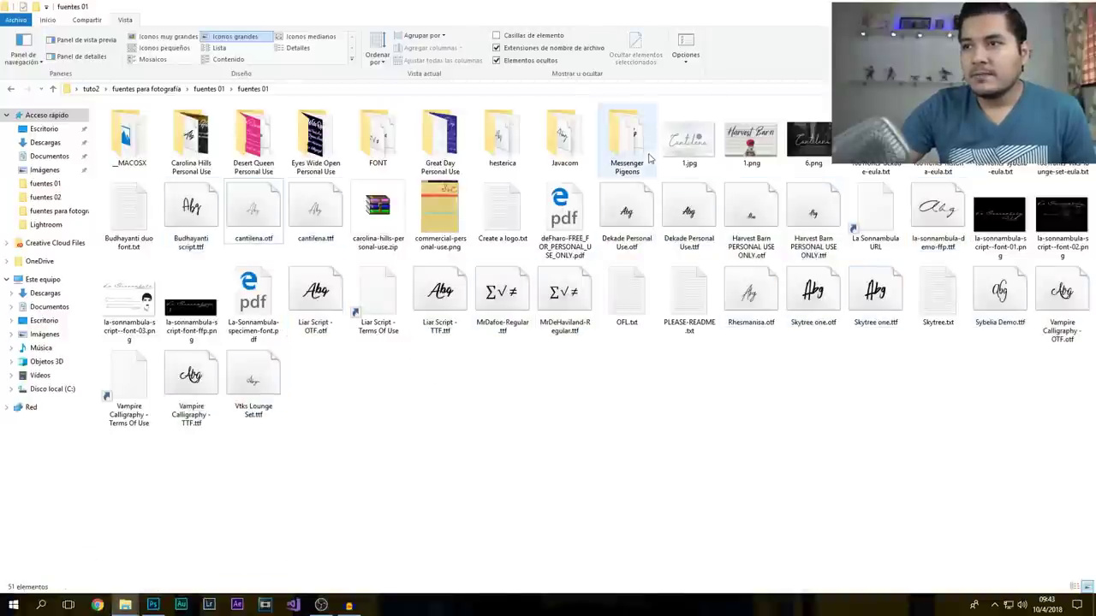
{"action": "double_click", "coordinate": [627, 137]}
{"action": "left_click", "coordinate": [137, 147]}
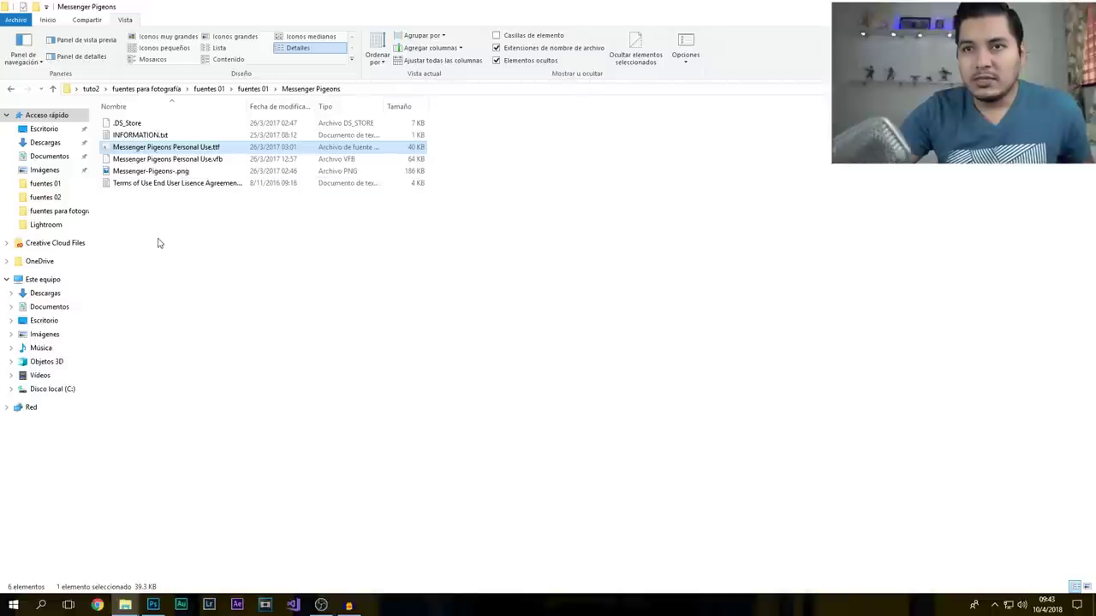
{"action": "key", "text": "alt+Left"}
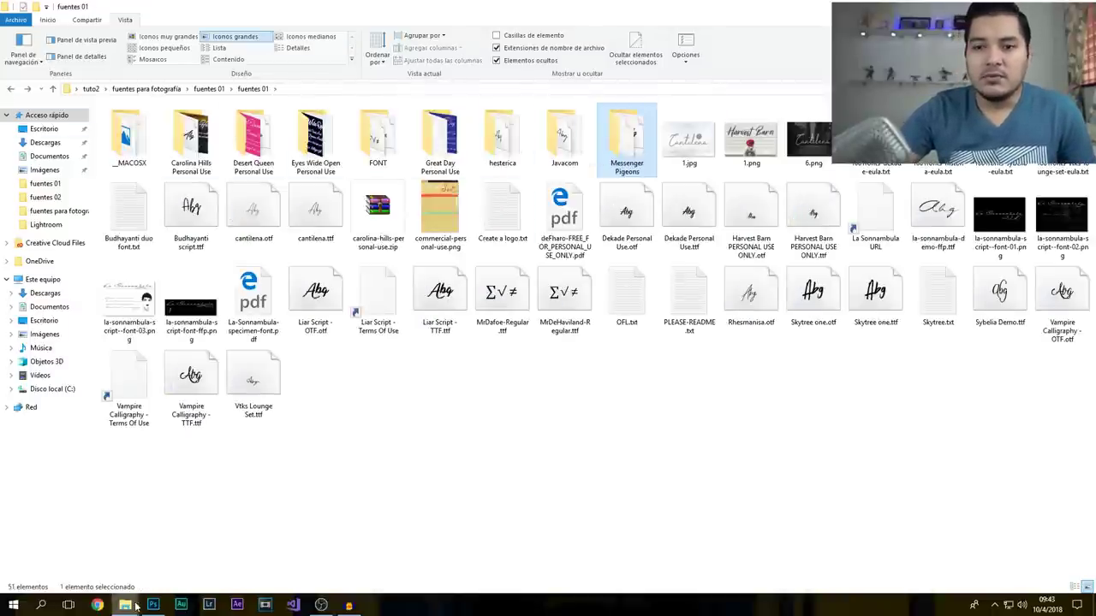
{"action": "mouse_move", "coordinate": [125, 605]}
{"action": "left_click", "coordinate": [342, 565]}
{"action": "scroll", "coordinate": [676, 463], "scroll_direction": "down", "scroll_amount": 1}
{"action": "right_click", "coordinate": [694, 522]}
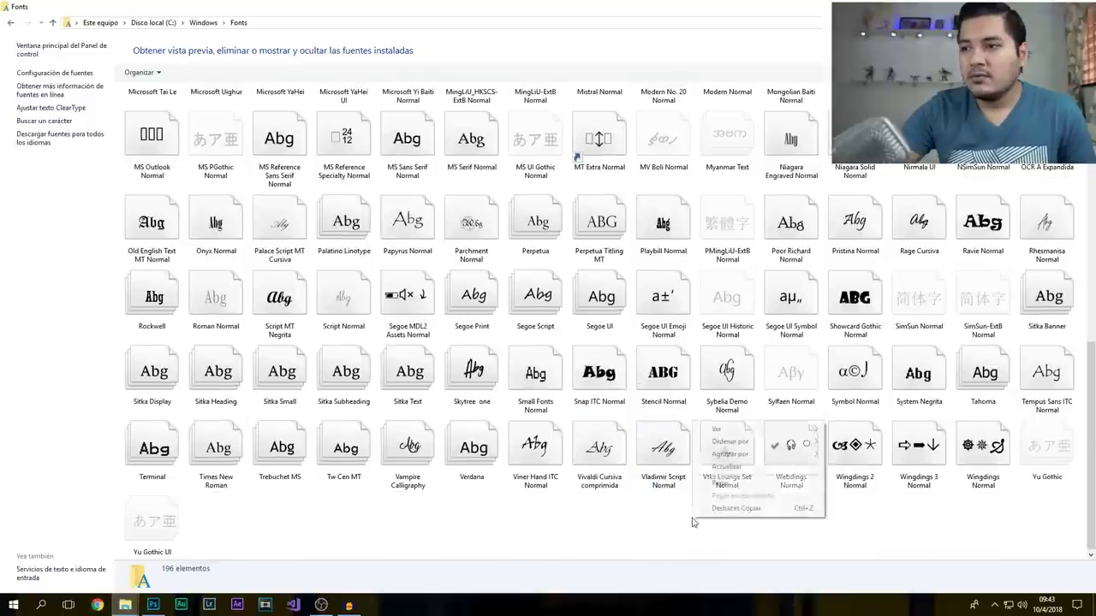
{"action": "left_click", "coordinate": [717, 484]}
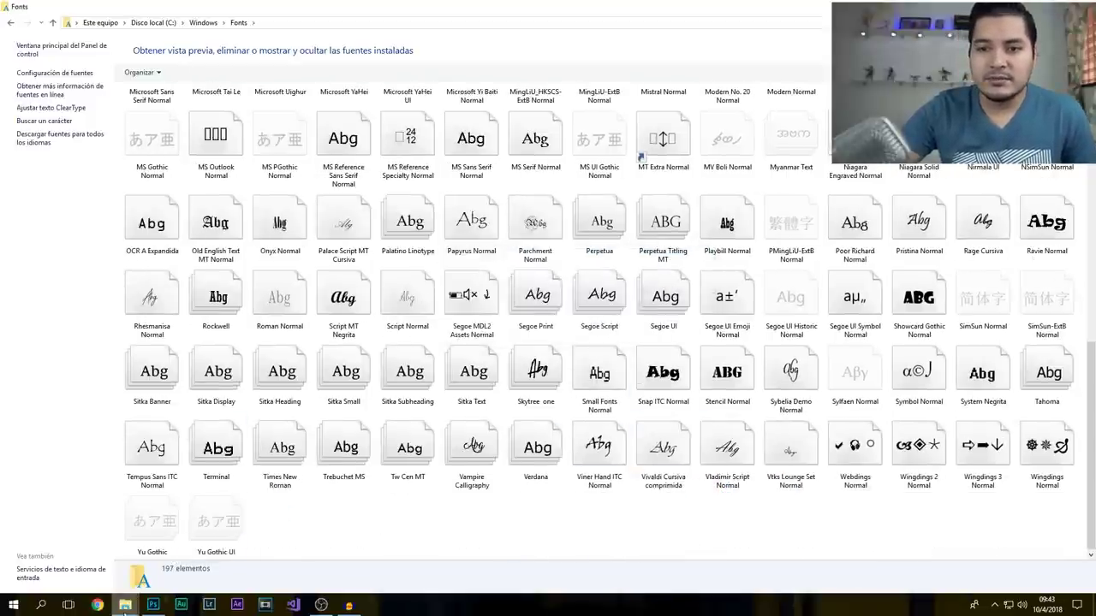
Copy another downloaded font file and paste it into the Fonts folder.
{"action": "left_click", "coordinate": [189, 548]}
{"action": "right_click", "coordinate": [139, 135]}
{"action": "left_click", "coordinate": [191, 333]}
{"action": "left_click", "coordinate": [597, 308]}
{"action": "right_click", "coordinate": [441, 519]}
{"action": "left_click", "coordinate": [467, 485]}
Install both font files from the FONT folder, confirming the replacement.
{"action": "left_click", "coordinate": [125, 606]}
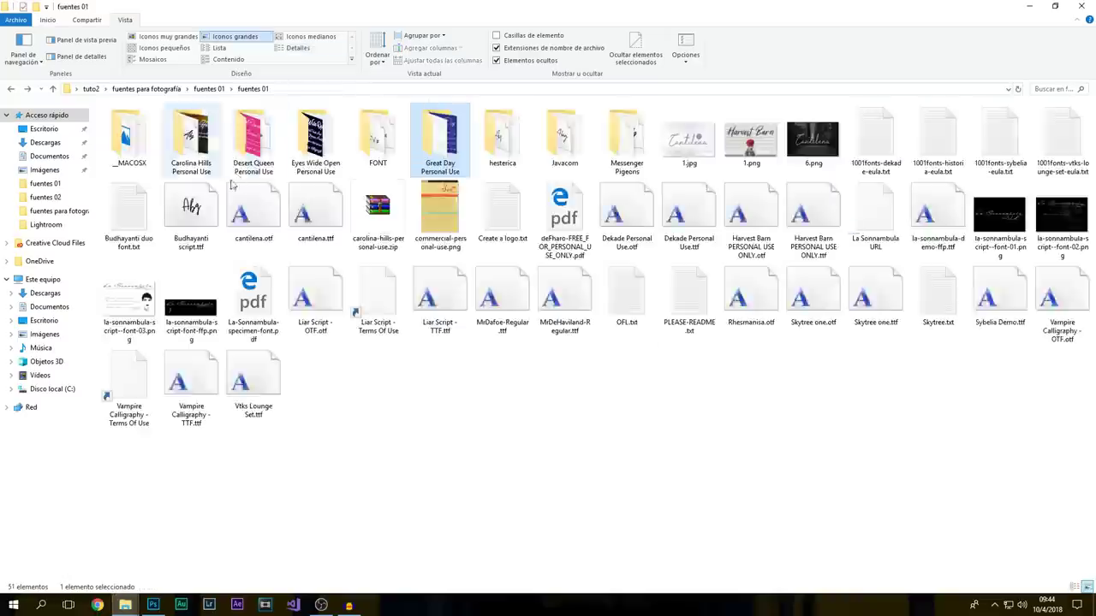
{"action": "double_click", "coordinate": [378, 137]}
{"action": "key", "text": "ctrl+a"}
{"action": "right_click", "coordinate": [129, 127]}
{"action": "left_click", "coordinate": [171, 296]}
{"action": "key", "text": "alt+Tab"}
{"action": "right_click", "coordinate": [567, 434]}
{"action": "left_click", "coordinate": [599, 495]}
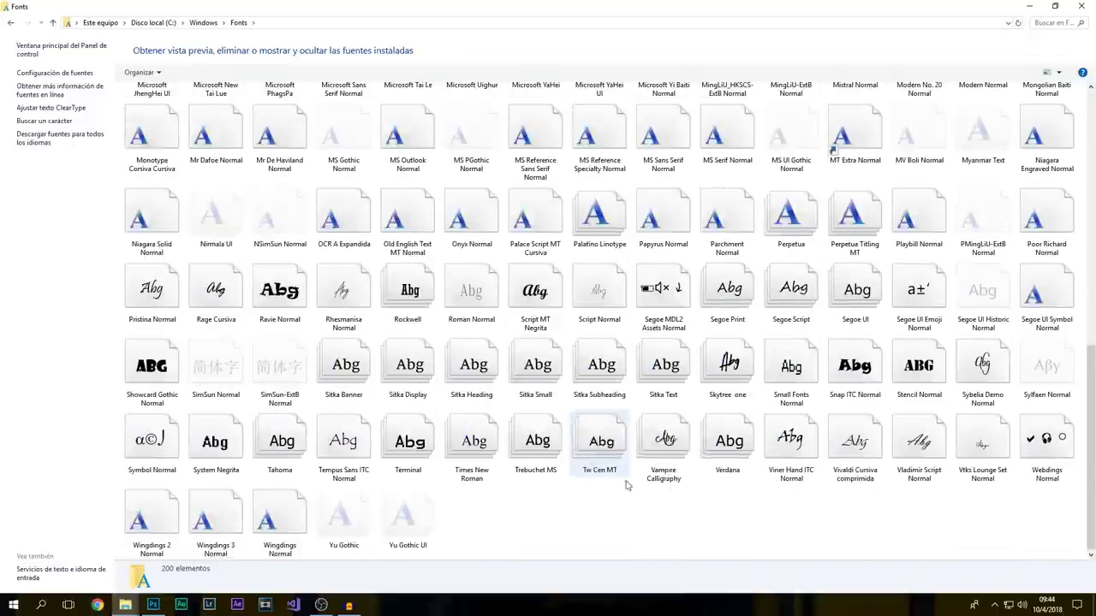
{"action": "left_click", "coordinate": [604, 309]}
Copy the next two font files and paste them into the Fonts folder.
{"action": "key", "text": "alt+Tab"}
{"action": "key", "text": "BackSpace"}
{"action": "left_click", "coordinate": [129, 134]}
{"action": "left_click", "coordinate": [129, 146], "text": "shift"}
{"action": "right_click", "coordinate": [143, 135]}
{"action": "left_click", "coordinate": [175, 305]}
{"action": "key", "text": "alt+Tab"}
{"action": "right_click", "coordinate": [567, 433]}
{"action": "left_click", "coordinate": [599, 495]}
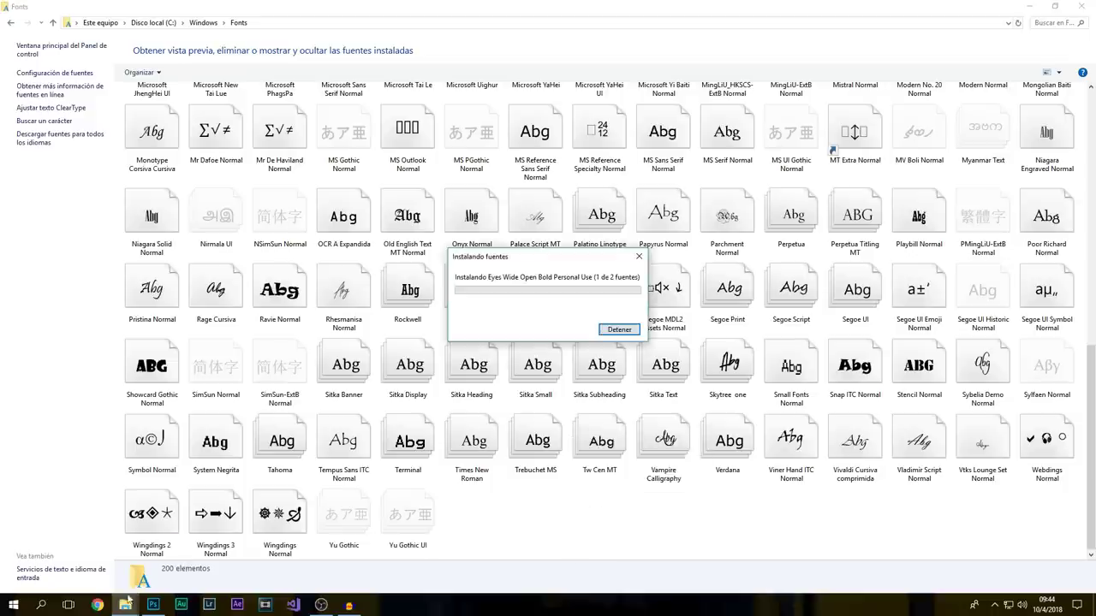
{"action": "key", "text": "alt+Tab"}
Navigate back up from fuentes 02 to the tuto2 folder and return to Photoshop.
{"action": "left_click", "coordinate": [267, 140]}
{"action": "key", "text": "alt+Tab"}
{"action": "scroll", "coordinate": [783, 514], "scroll_direction": "up", "scroll_amount": 5}
{"action": "scroll", "coordinate": [759, 489], "scroll_direction": "up", "scroll_amount": 5}
{"action": "key", "text": "alt+Tab"}
{"action": "left_click", "coordinate": [635, 301]}
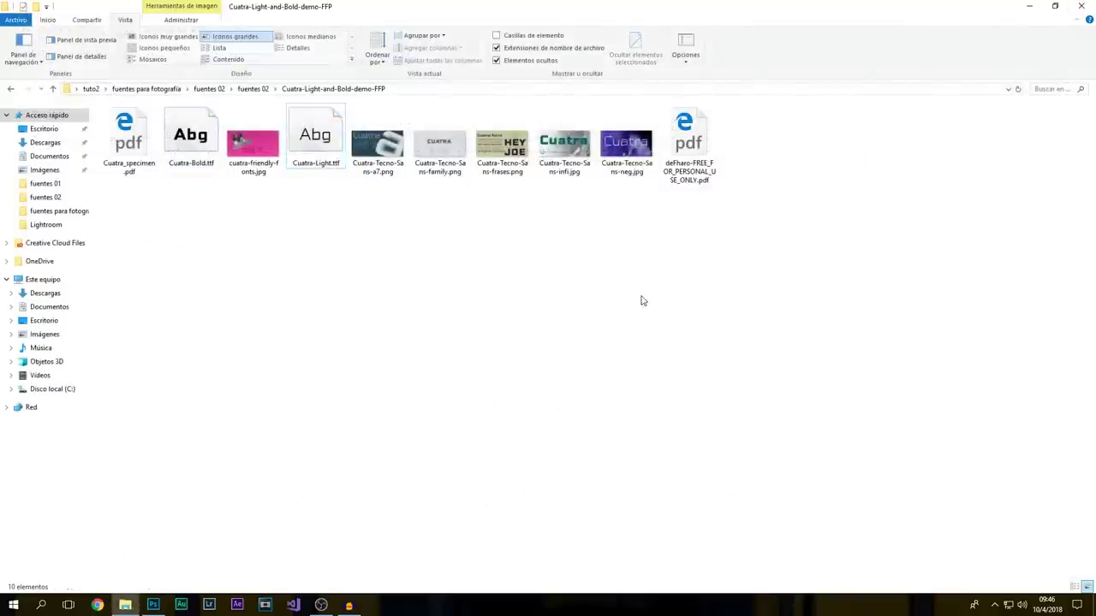
{"action": "left_click", "coordinate": [9, 89]}
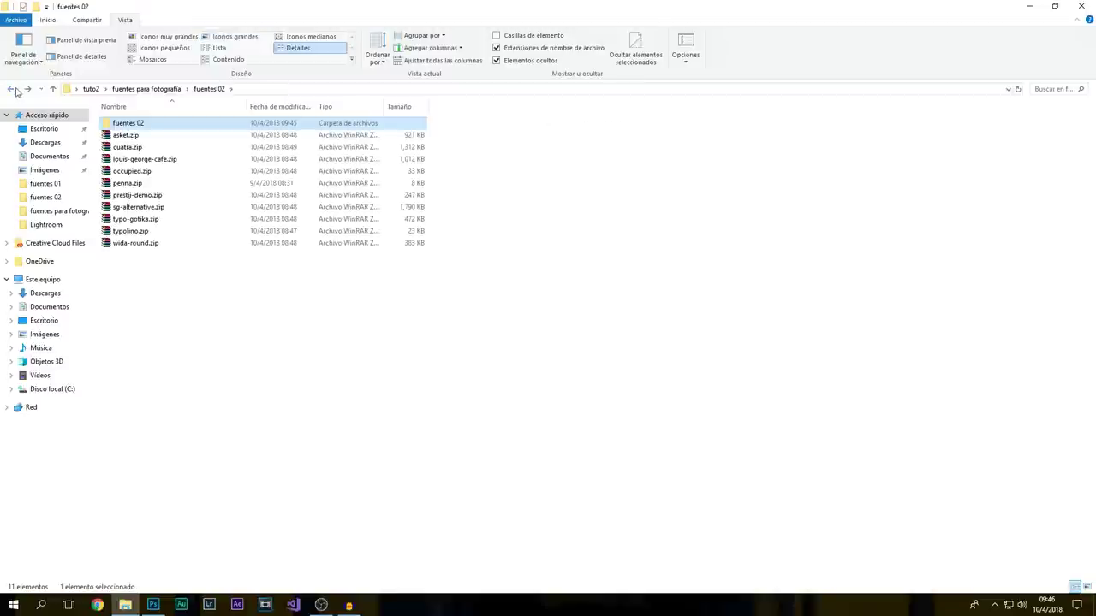
{"action": "left_click", "coordinate": [13, 90]}
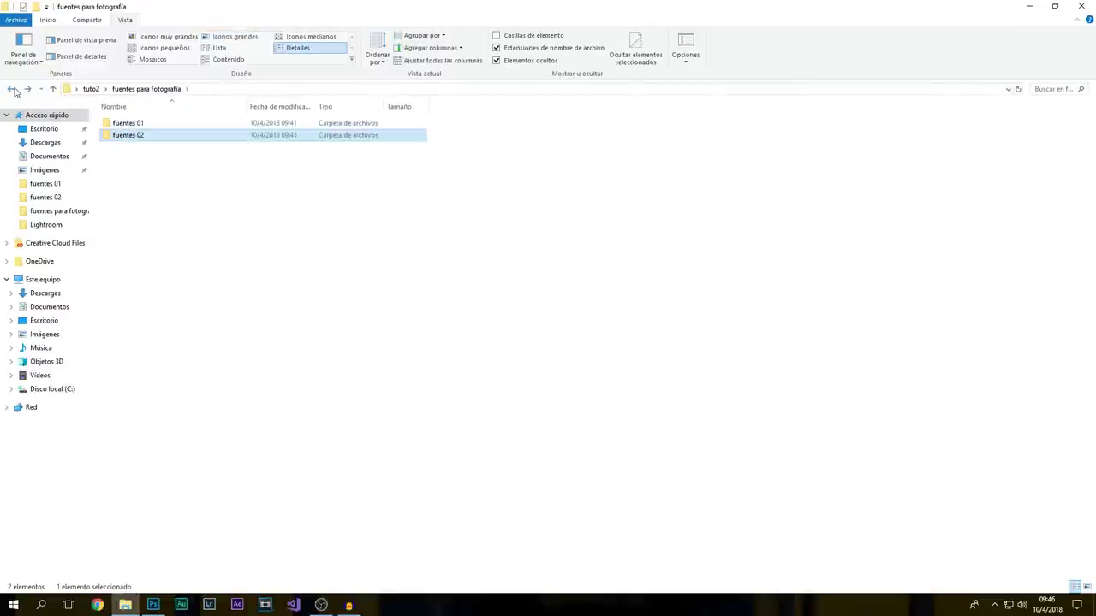
{"action": "left_click", "coordinate": [12, 89]}
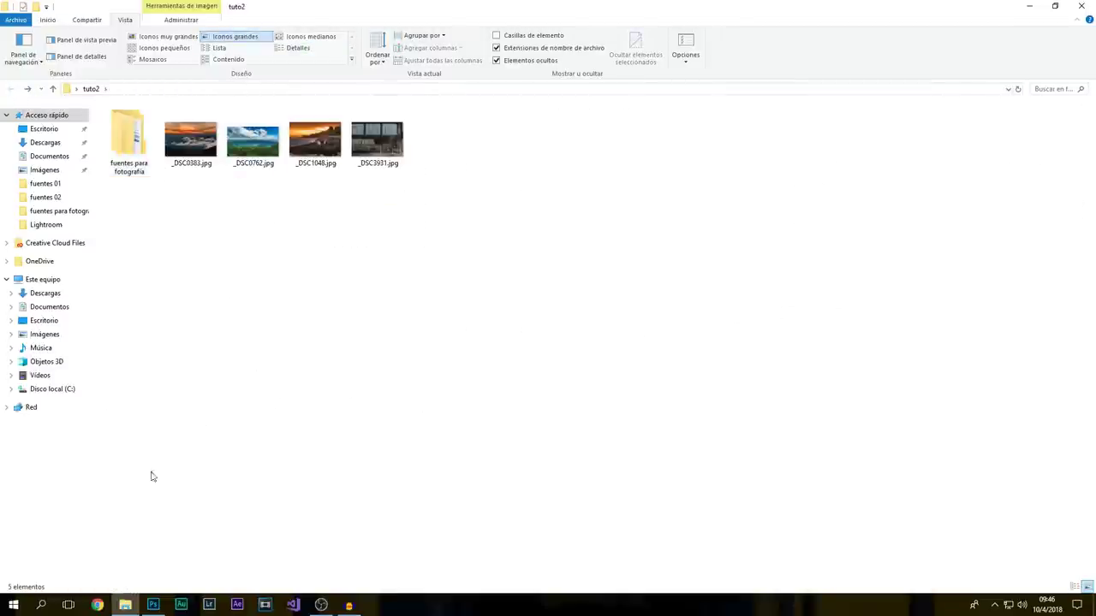
{"action": "left_click", "coordinate": [152, 605]}
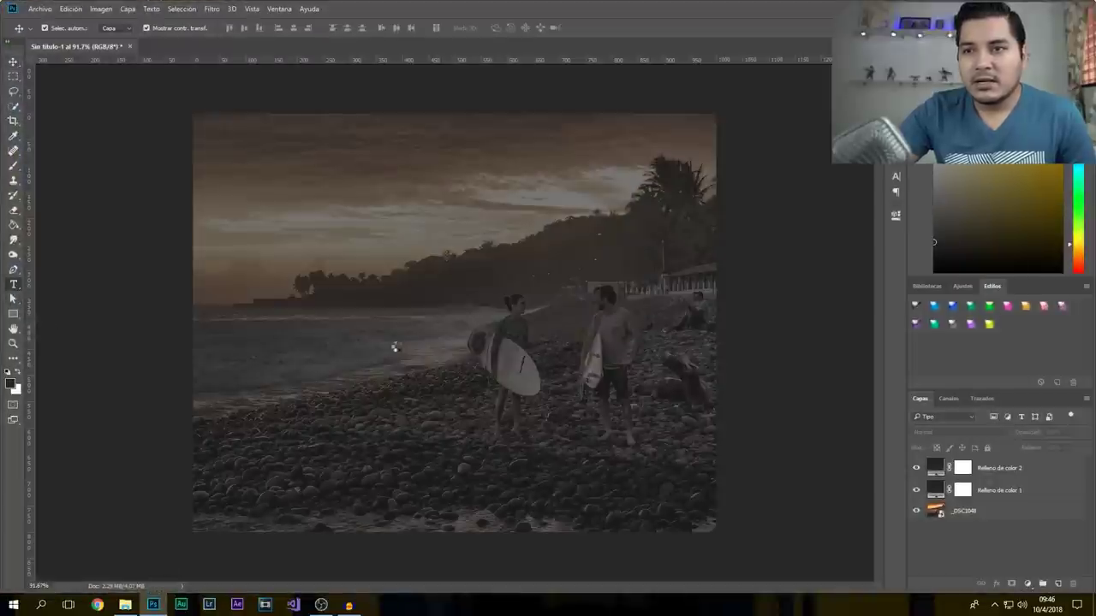
Add the photographer's name as a text layer and move it toward the photo's centre.
{"action": "key", "text": "t"}
{"action": "left_click", "coordinate": [271, 297]}
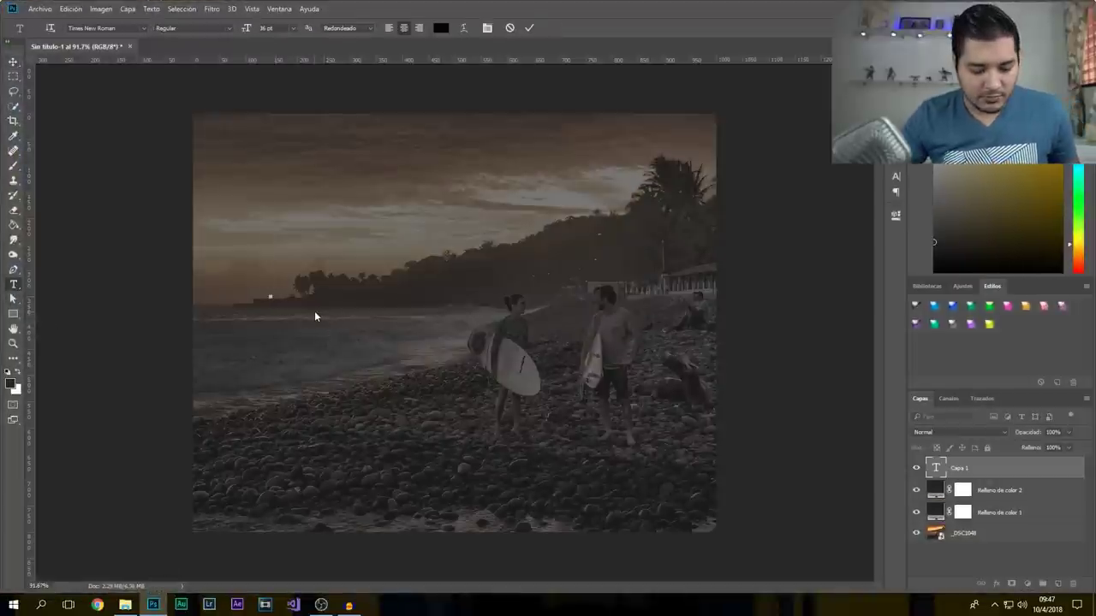
{"action": "type", "text": "Daniel Mena"}
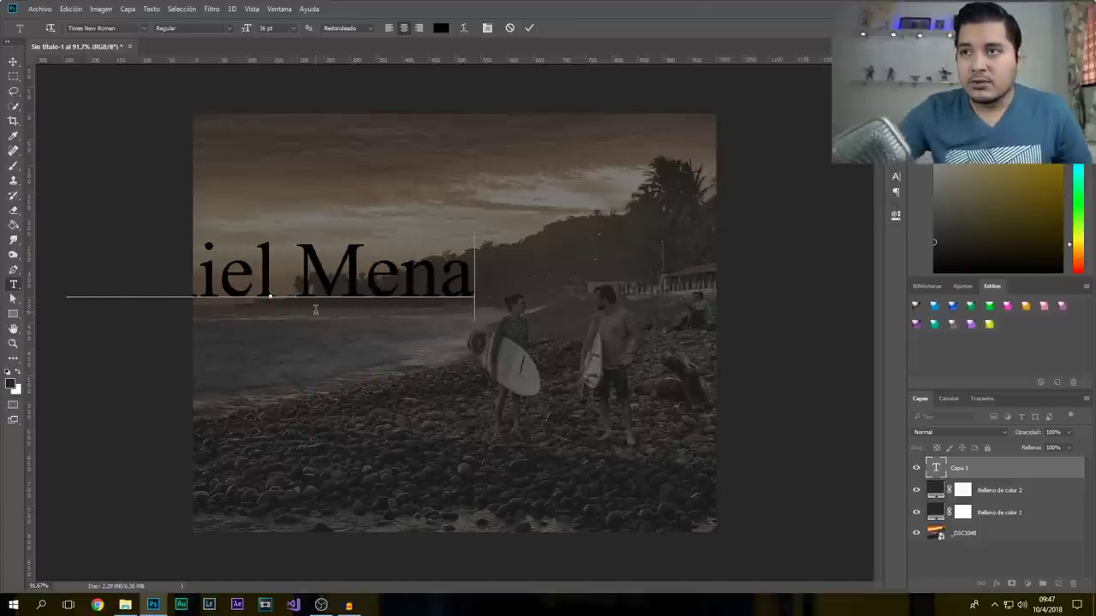
{"action": "left_click", "coordinate": [529, 28]}
{"action": "left_click", "coordinate": [12, 62]}
{"action": "left_click_drag", "start_coordinate": [332, 282], "coordinate": [512, 284]}
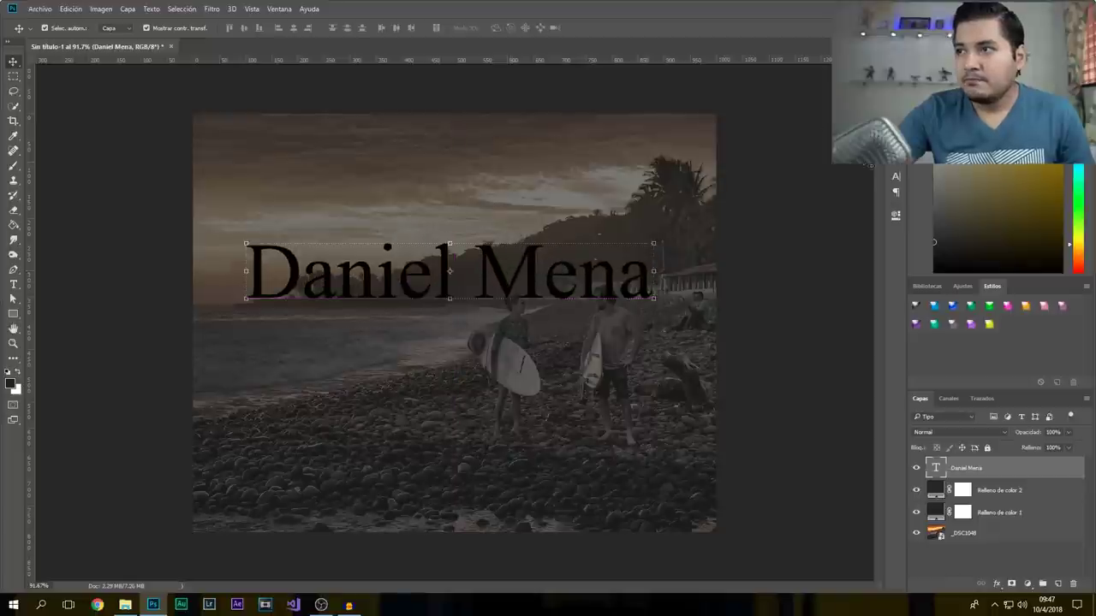
Make the name text white in the cantilena script font.
{"action": "left_click", "coordinate": [896, 177]}
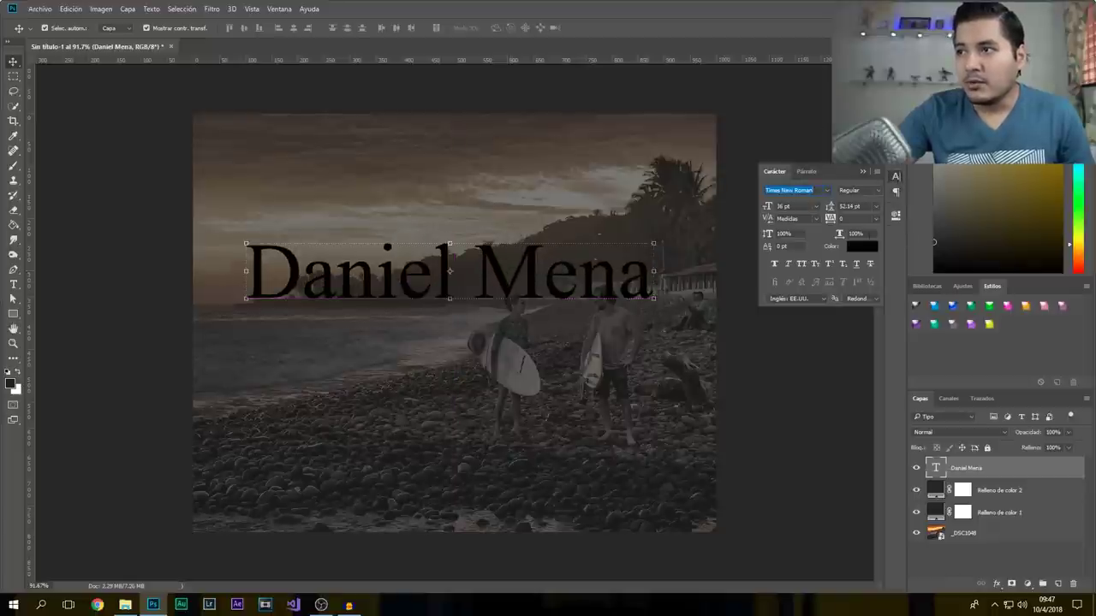
{"action": "left_click", "coordinate": [860, 240]}
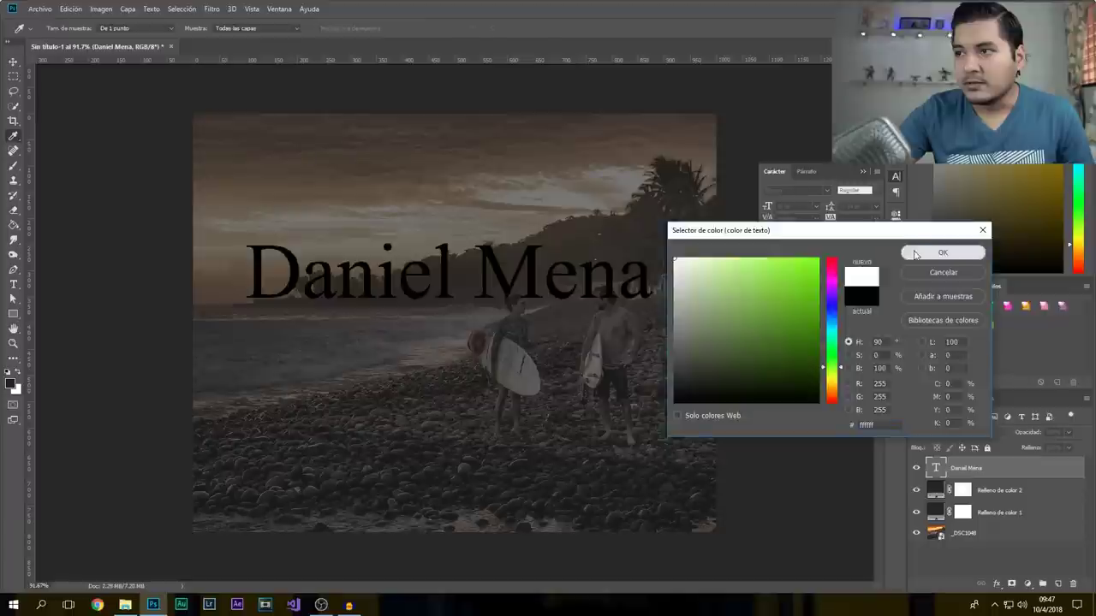
{"action": "left_click", "coordinate": [942, 253]}
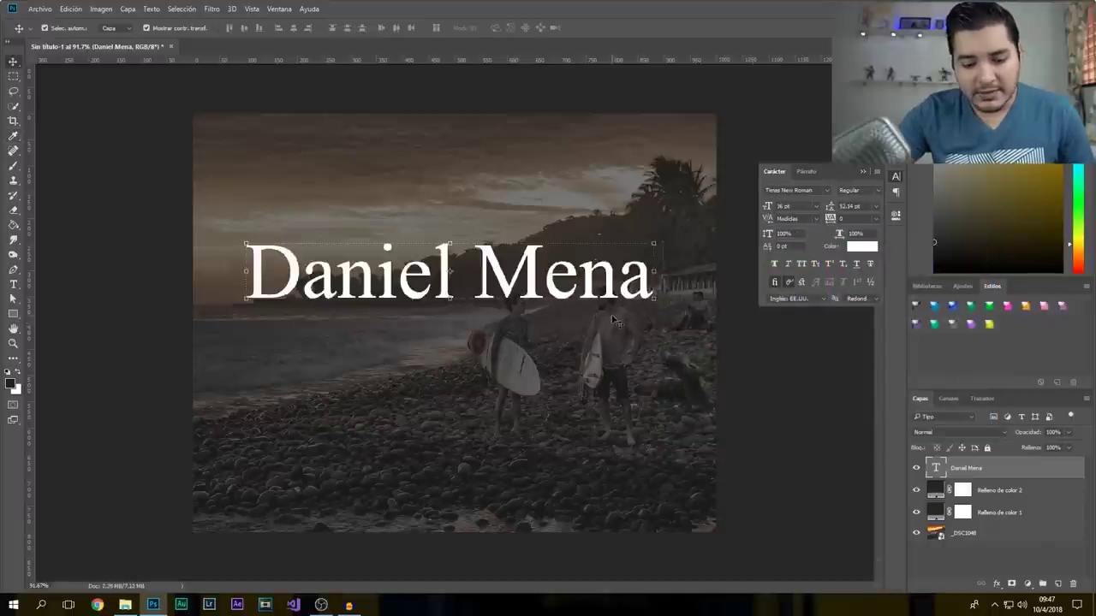
{"action": "left_click", "coordinate": [816, 193]}
{"action": "type", "text": "c"}
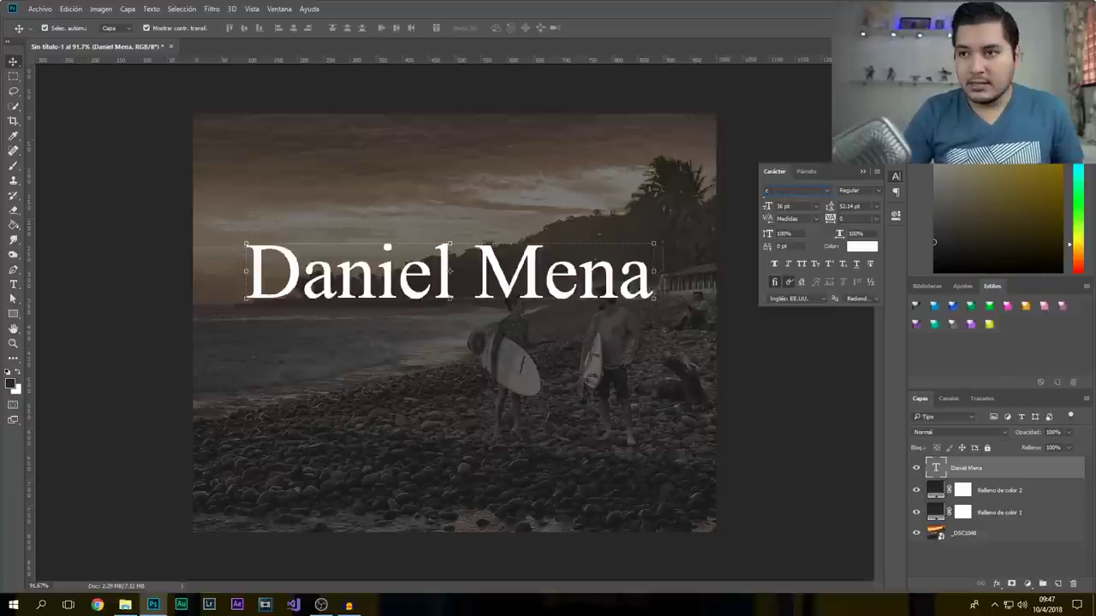
{"action": "type", "text": "antlena"}
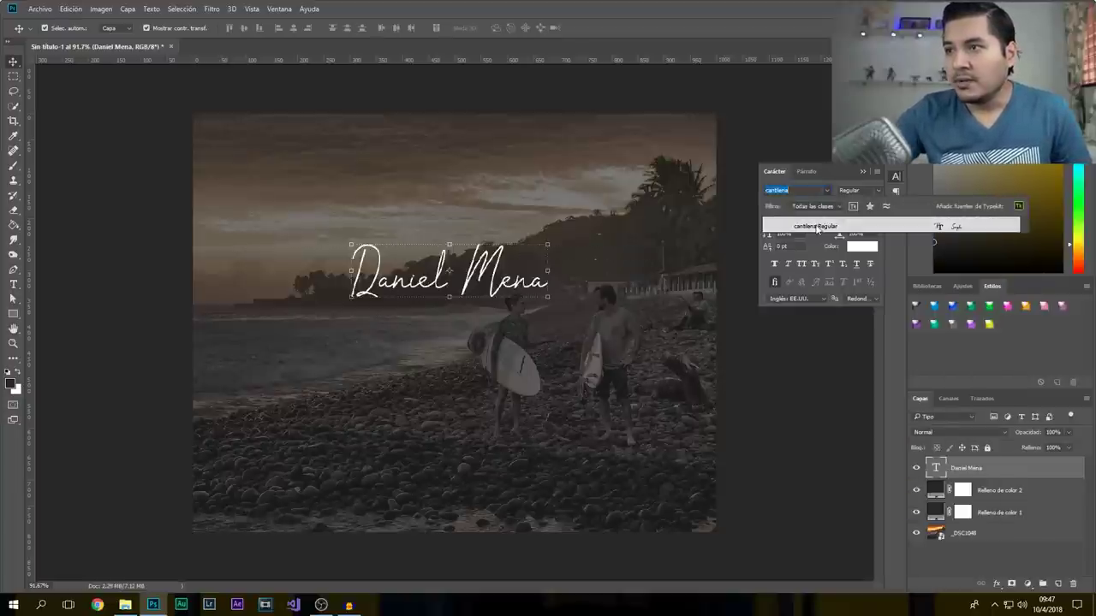
{"action": "left_click", "coordinate": [816, 226]}
Enlarge the name to about 62.84 pt and position it above the surfers.
{"action": "key", "text": "ctrl+t"}
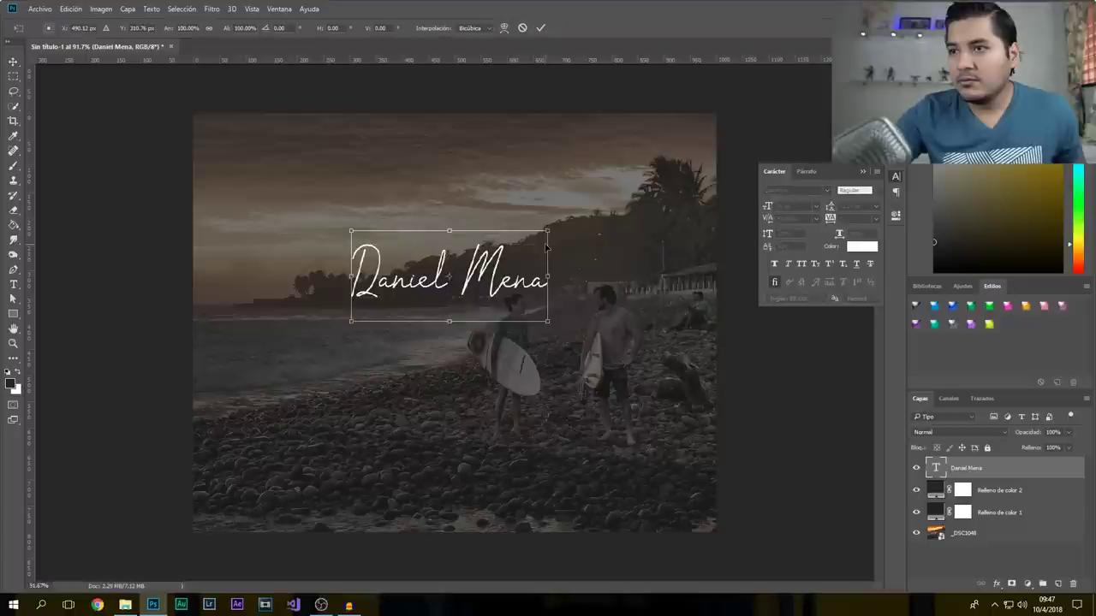
{"action": "left_click_drag", "start_coordinate": [548, 231], "coordinate": [692, 166]}
{"action": "left_click_drag", "start_coordinate": [657, 235], "coordinate": [591, 270]}
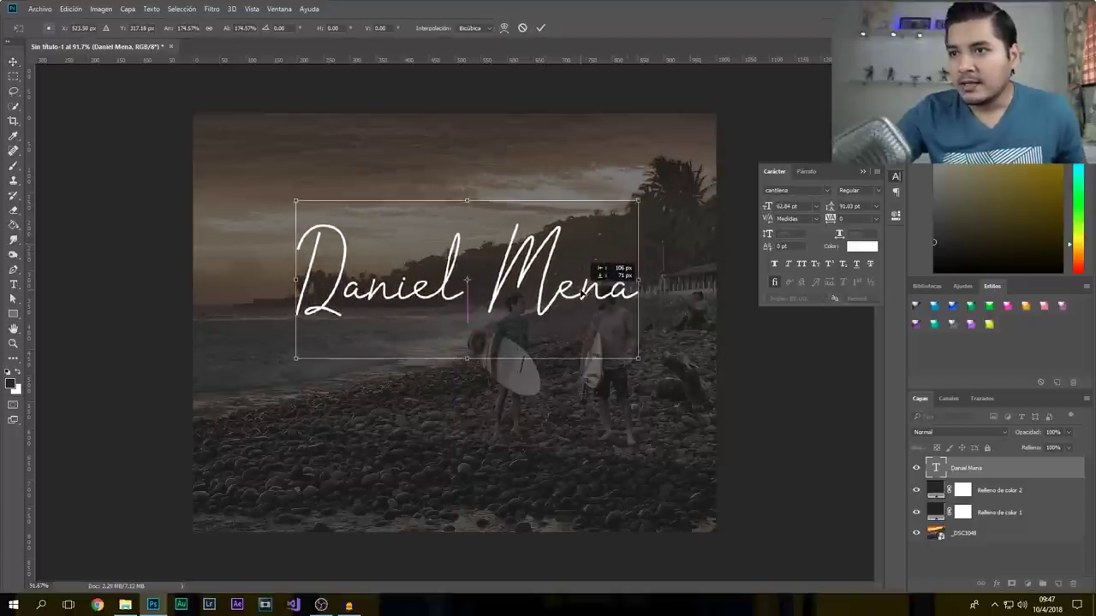
{"action": "left_click_drag", "start_coordinate": [587, 272], "coordinate": [599, 260]}
{"action": "key", "text": "Return"}
{"action": "key", "text": "t"}
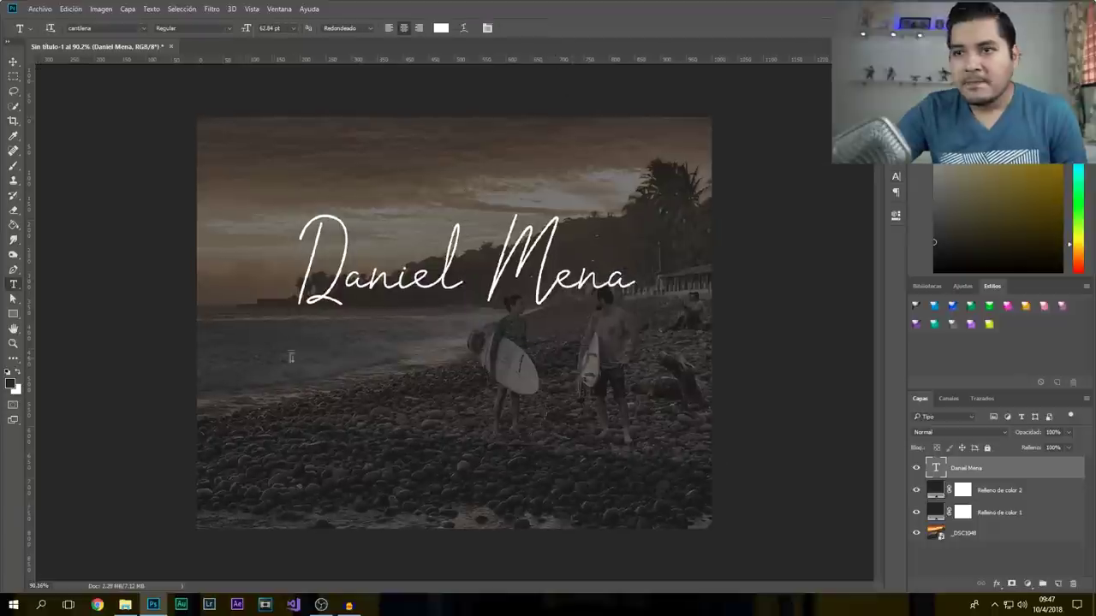
{"action": "left_click", "coordinate": [335, 359]}
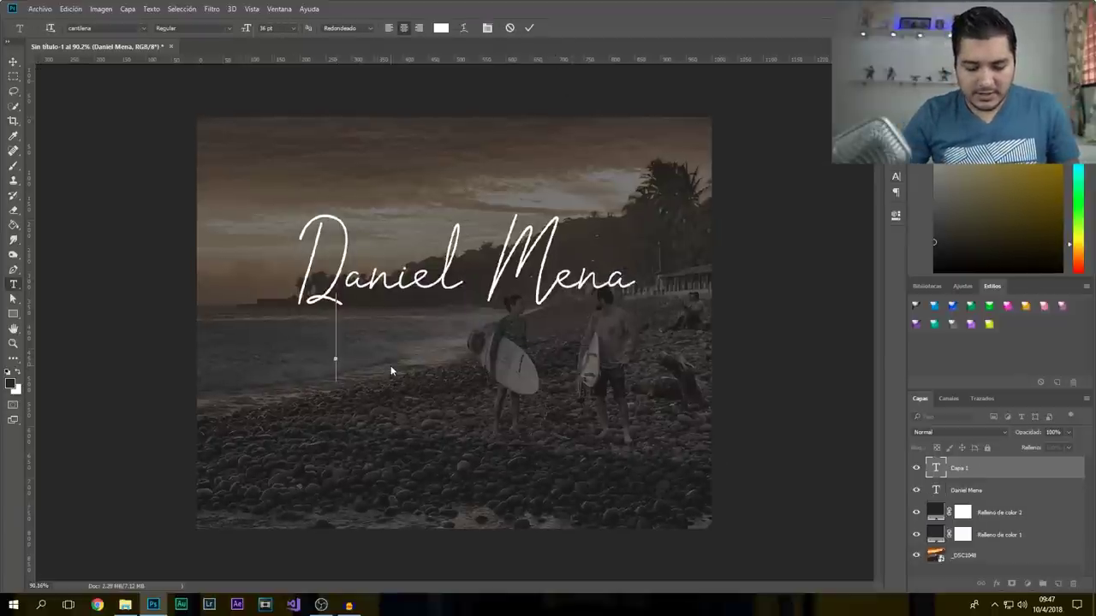
Type FOTOGRAFIA and move it below the name.
{"action": "type", "text": "FOTOGRAFIA"}
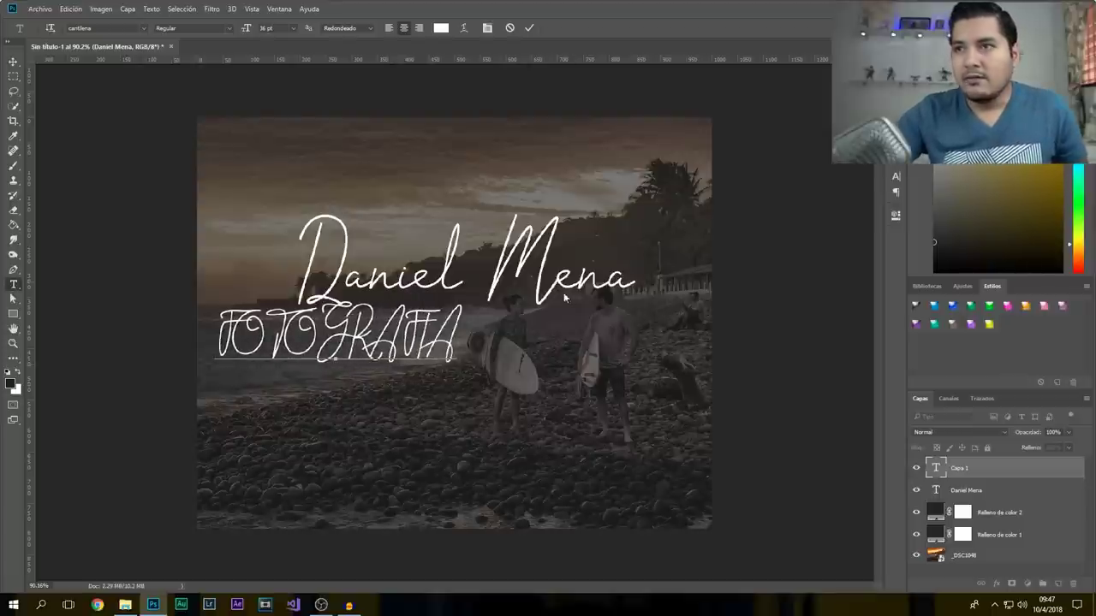
{"action": "left_click", "coordinate": [529, 27]}
{"action": "key", "text": "v"}
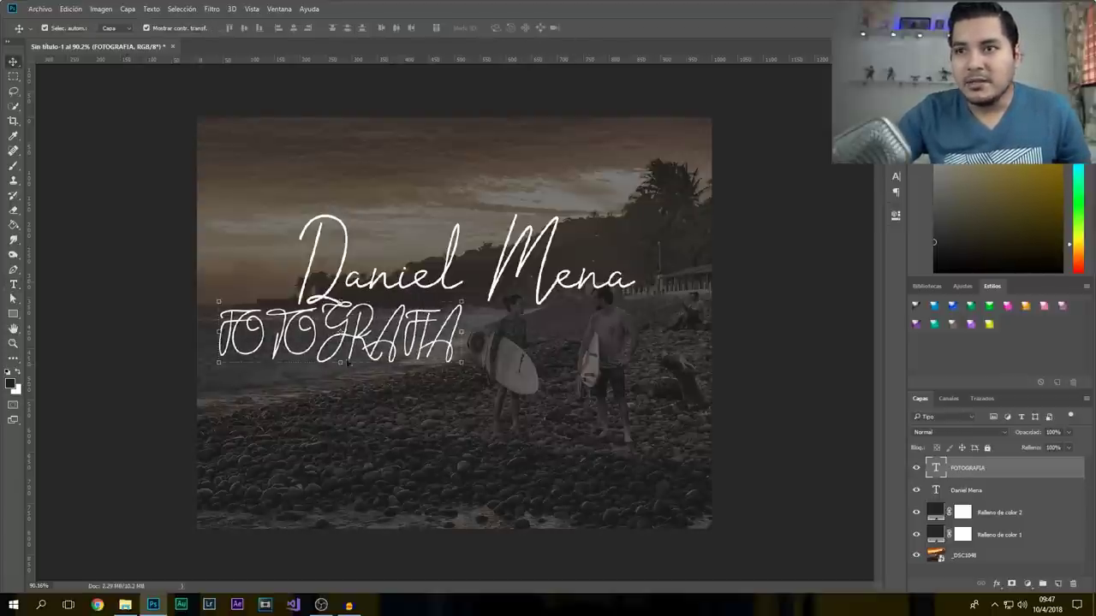
{"action": "left_click_drag", "start_coordinate": [397, 351], "coordinate": [490, 361]}
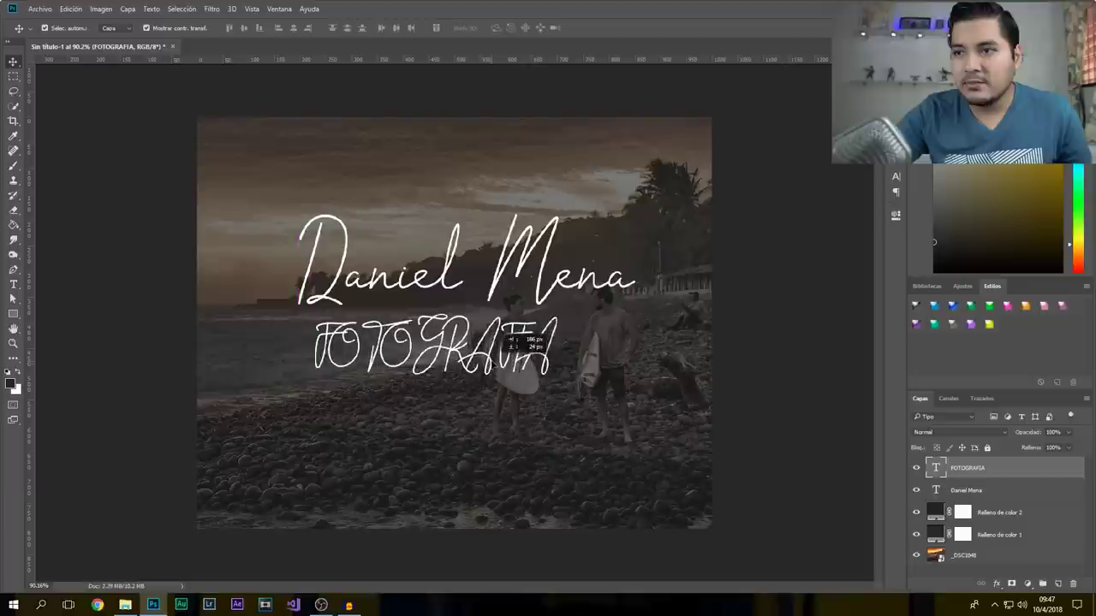
Set FOTOGRAFIA in Louis George Café Light Regular and shrink it to about 15 pt, centred.
{"action": "left_click", "coordinate": [895, 177]}
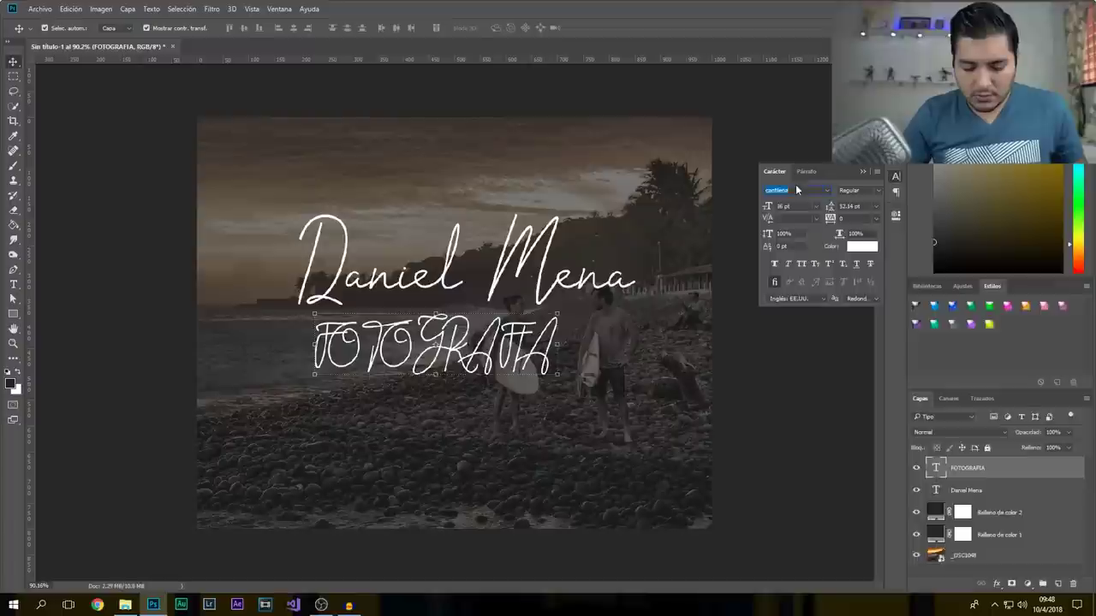
{"action": "type", "text": "louis George Ca..."}
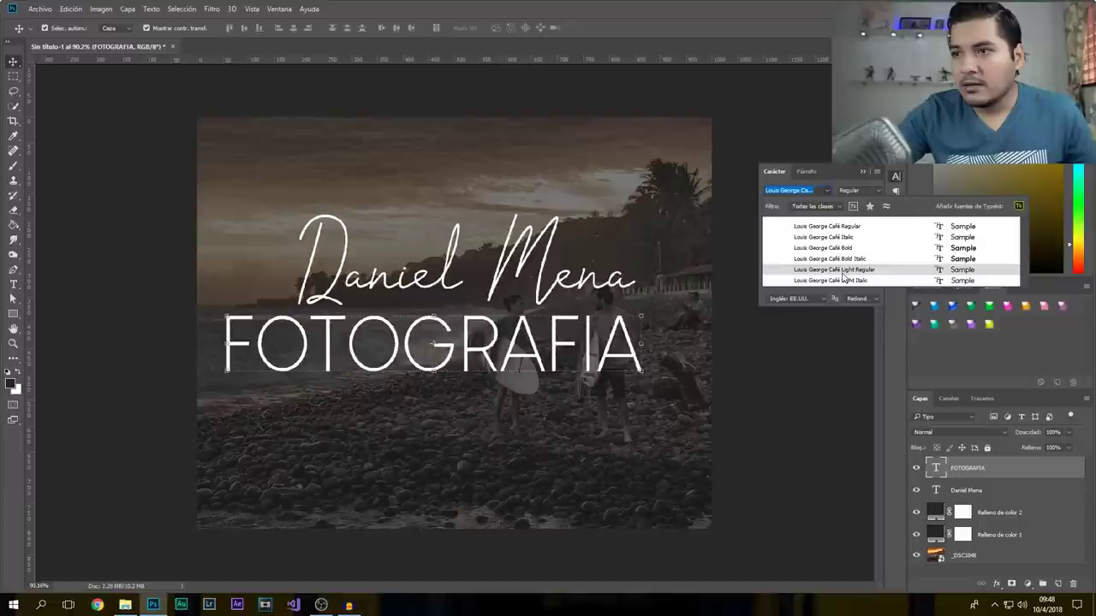
{"action": "left_click", "coordinate": [845, 270]}
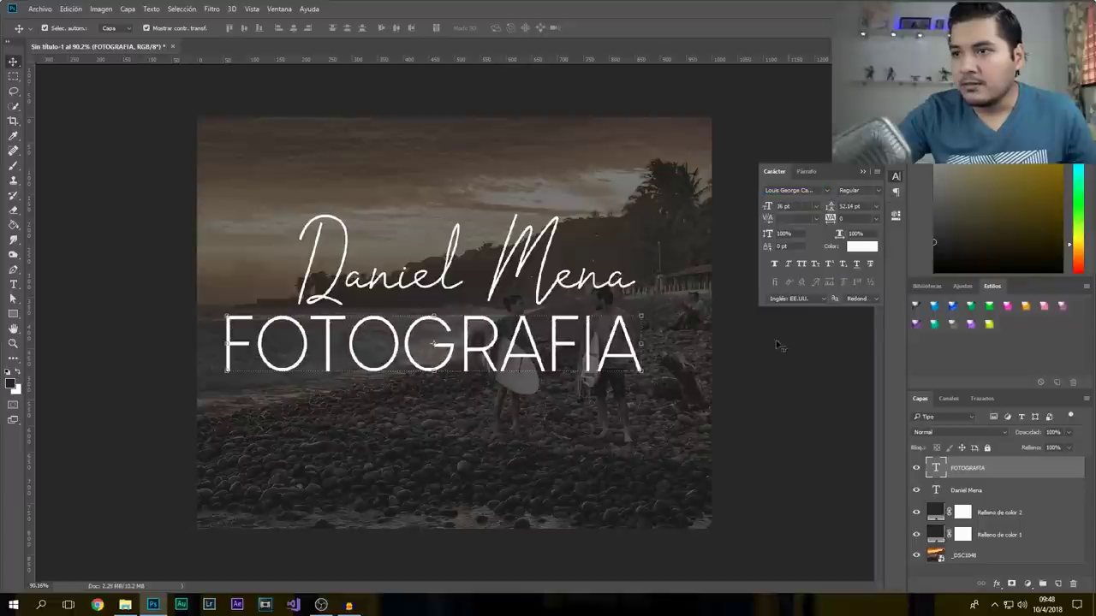
{"action": "key", "text": "ctrl+t"}
{"action": "mouse_move", "coordinate": [646, 305]}
{"action": "left_mouse_down"}
{"action": "mouse_move", "coordinate": [394, 360]}
{"action": "mouse_move", "coordinate": [522, 334]}
{"action": "left_mouse_up"}
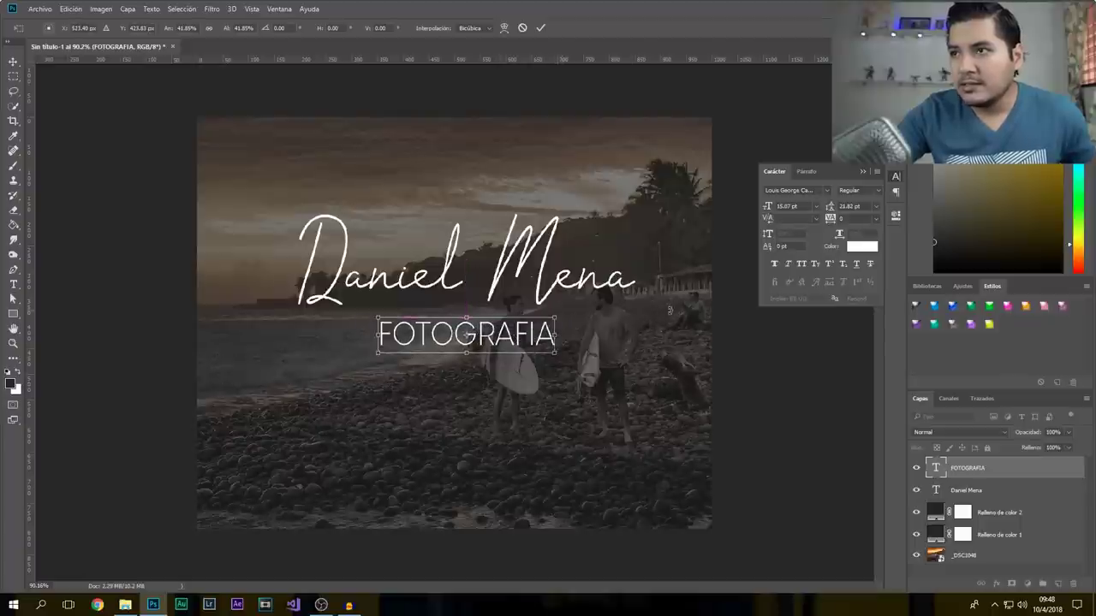
Widen FOTOGRAFIA's tracking step by step from 75 up to 400.
{"action": "left_click", "coordinate": [540, 28]}
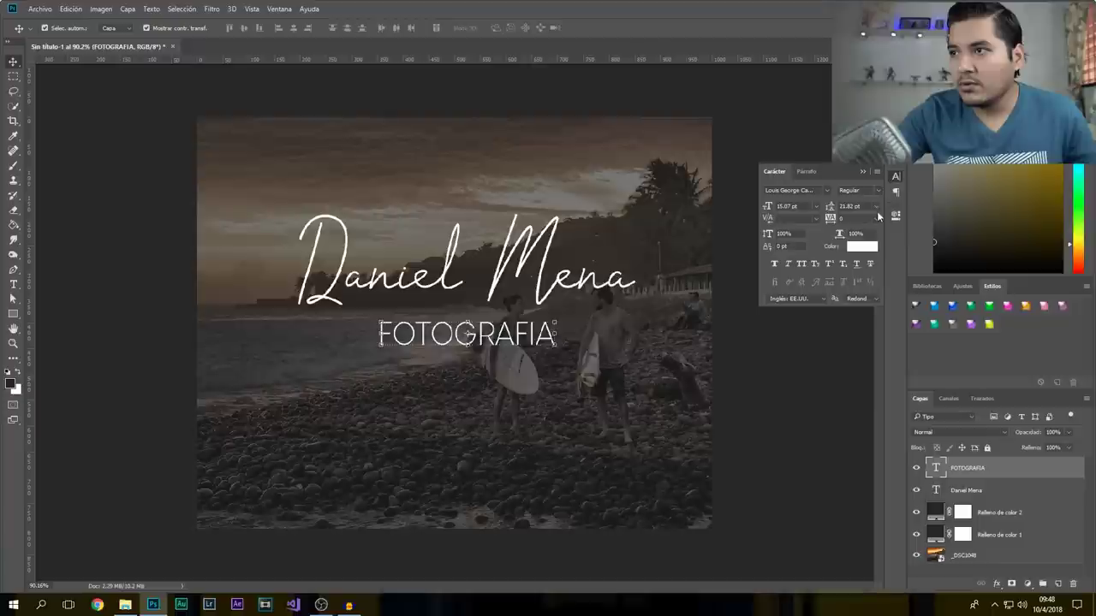
{"action": "left_click", "coordinate": [875, 219]}
{"action": "left_click", "coordinate": [869, 380]}
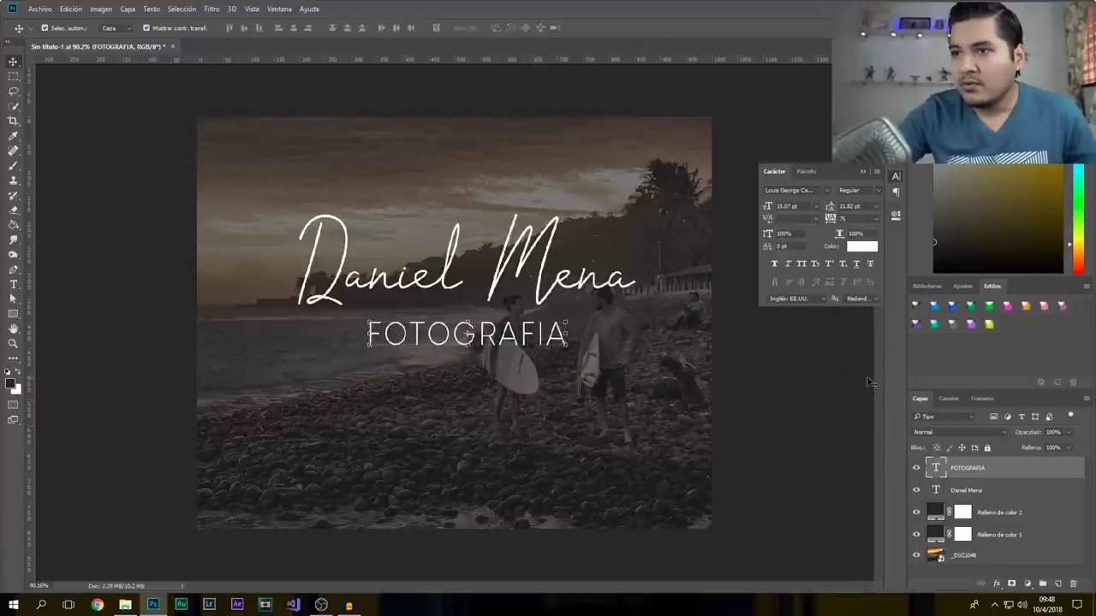
{"action": "left_click", "coordinate": [877, 220]}
{"action": "left_click", "coordinate": [855, 399]}
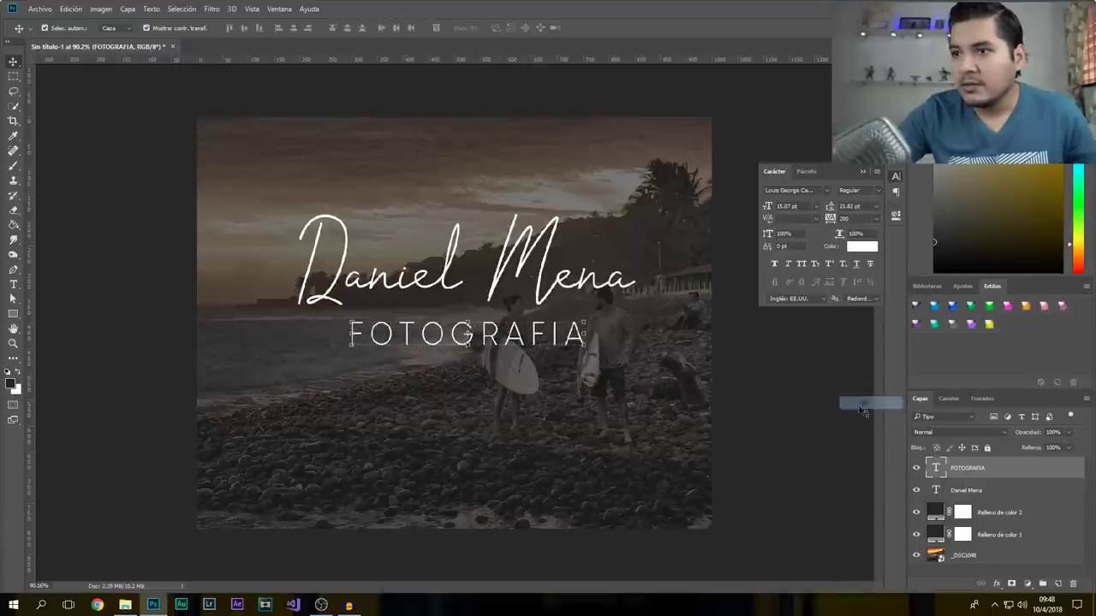
{"action": "left_click", "coordinate": [847, 373]}
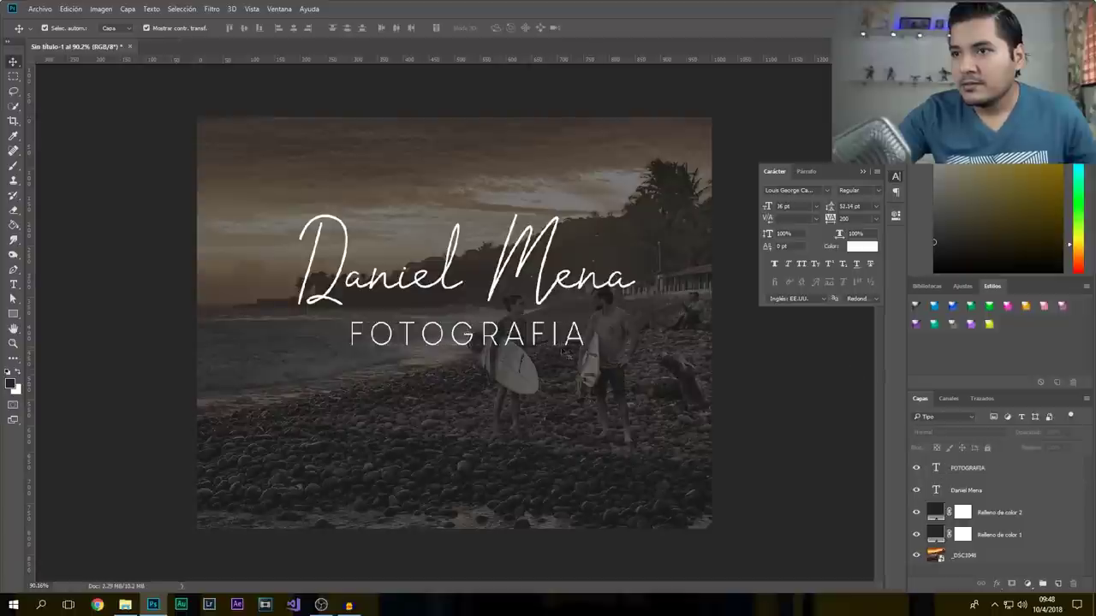
{"action": "left_click", "coordinate": [545, 342]}
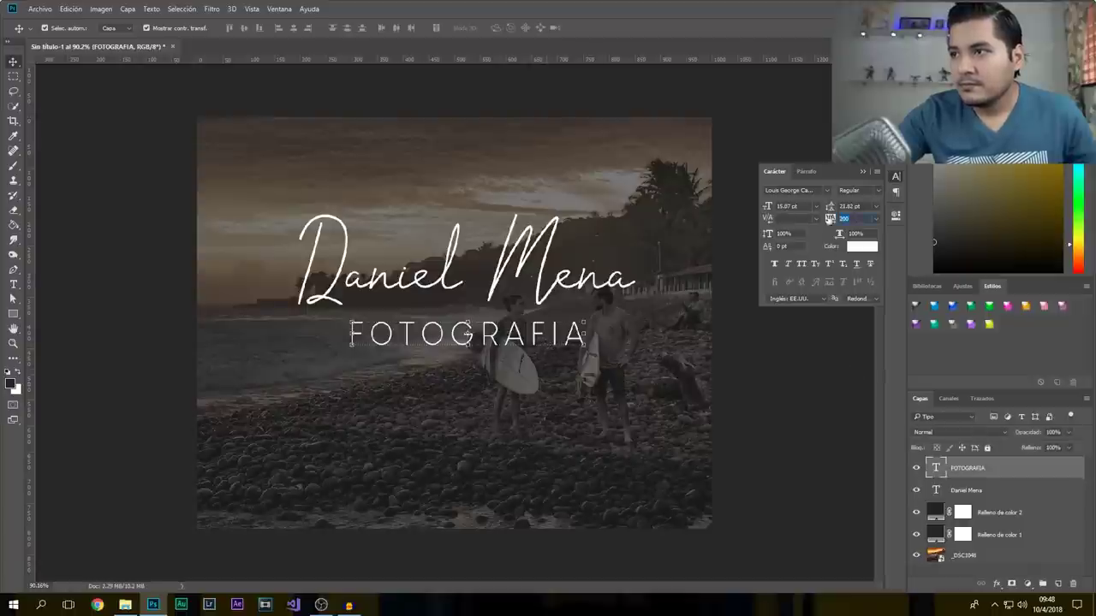
{"action": "type", "text": "30"}
{"action": "key", "text": "Return"}
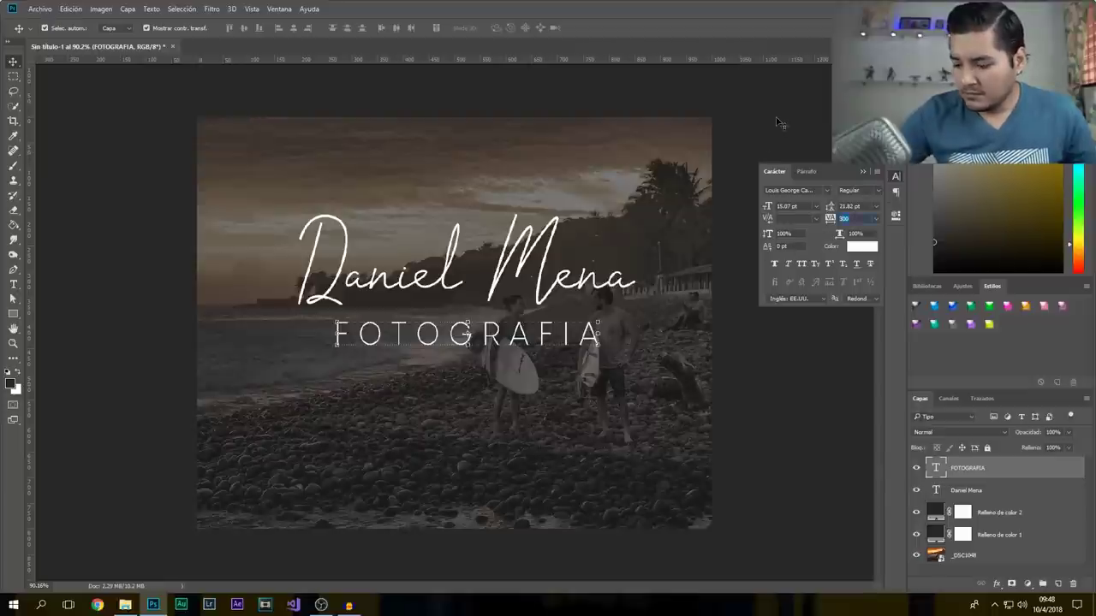
{"action": "key", "text": "shift+Up"}
{"action": "key", "text": "Return"}
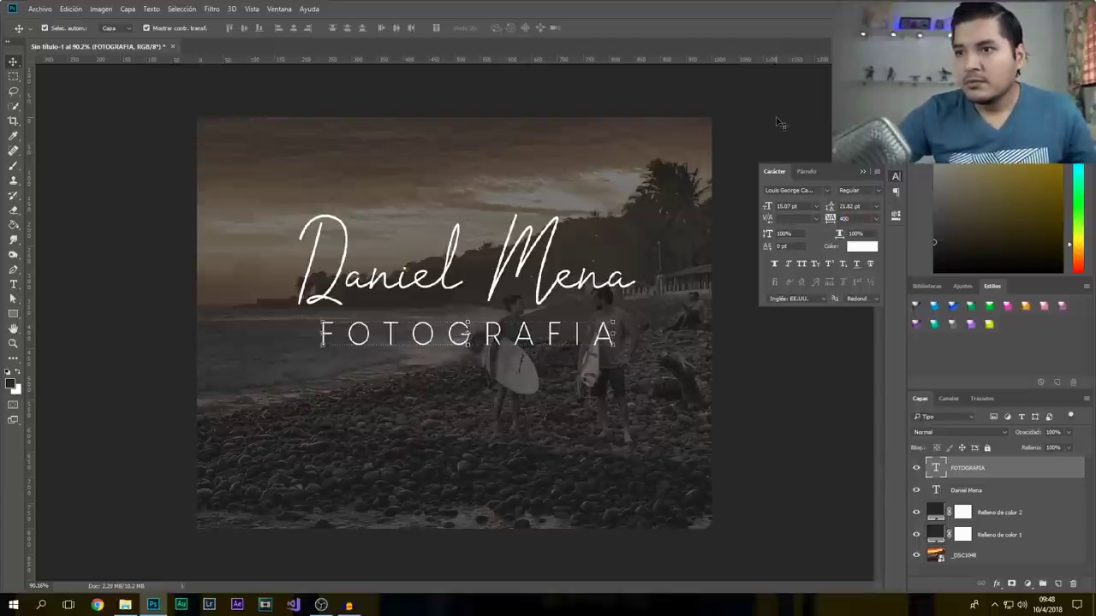
Fine-tune FOTOGRAFIA's position just under the name.
{"action": "left_click", "coordinate": [818, 390]}
{"action": "left_click", "coordinate": [553, 338]}
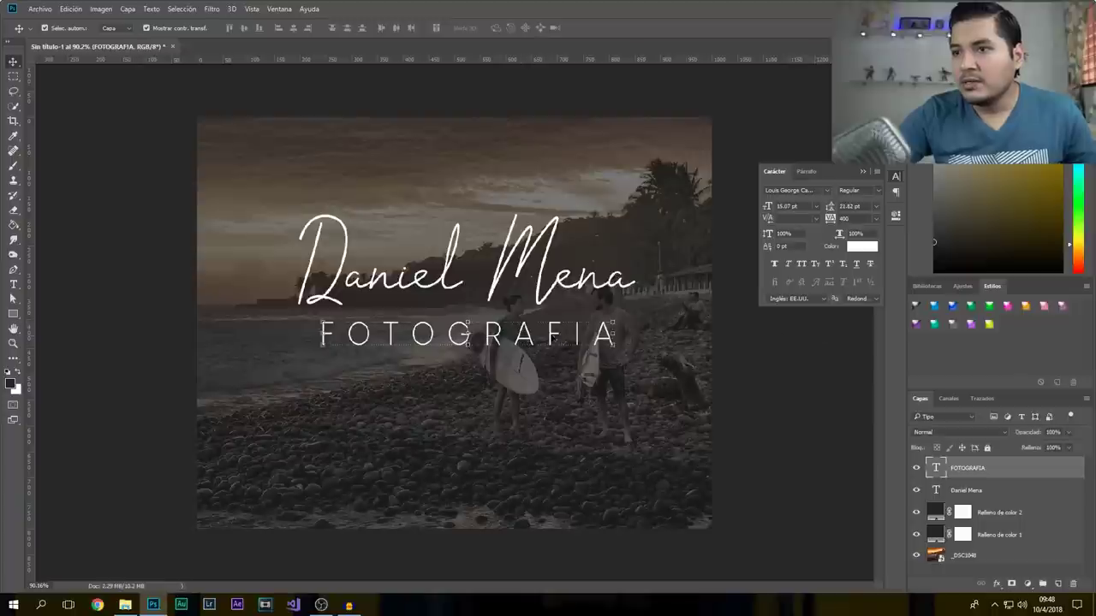
{"action": "key", "text": "ctrl+t"}
{"action": "left_click_drag", "start_coordinate": [478, 326], "coordinate": [478, 329]}
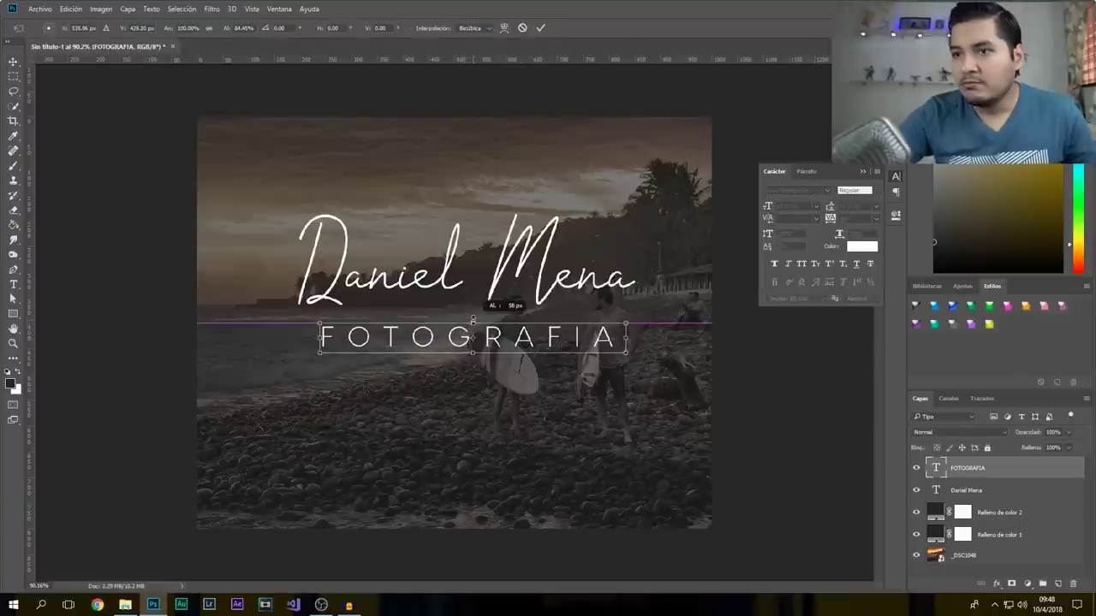
{"action": "left_click", "coordinate": [539, 28]}
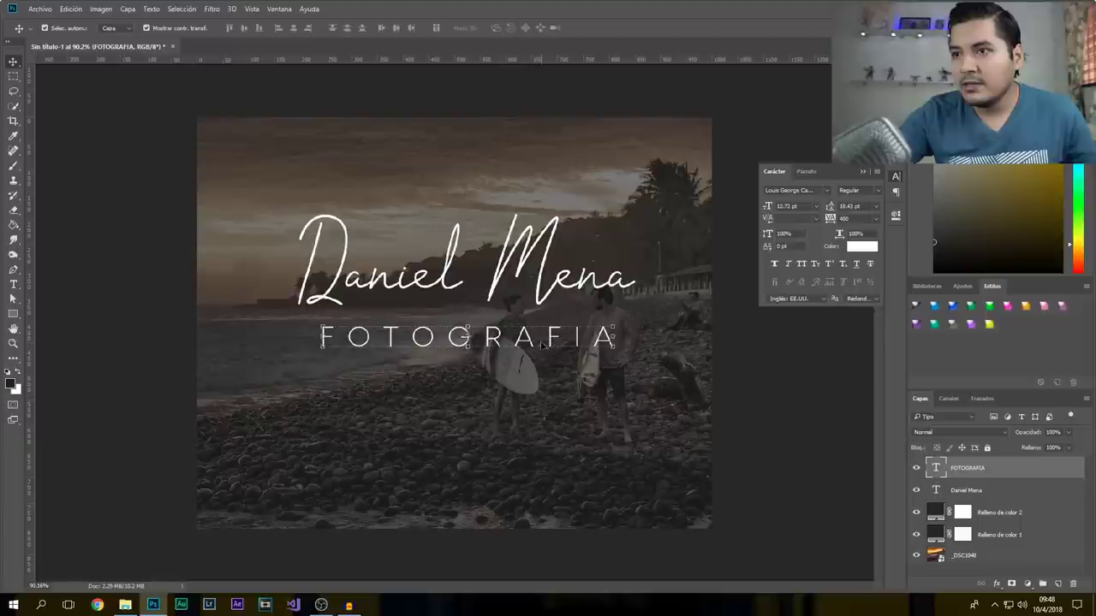
{"action": "left_click_drag", "start_coordinate": [541, 345], "coordinate": [539, 339]}
{"action": "left_click", "coordinate": [616, 368]}
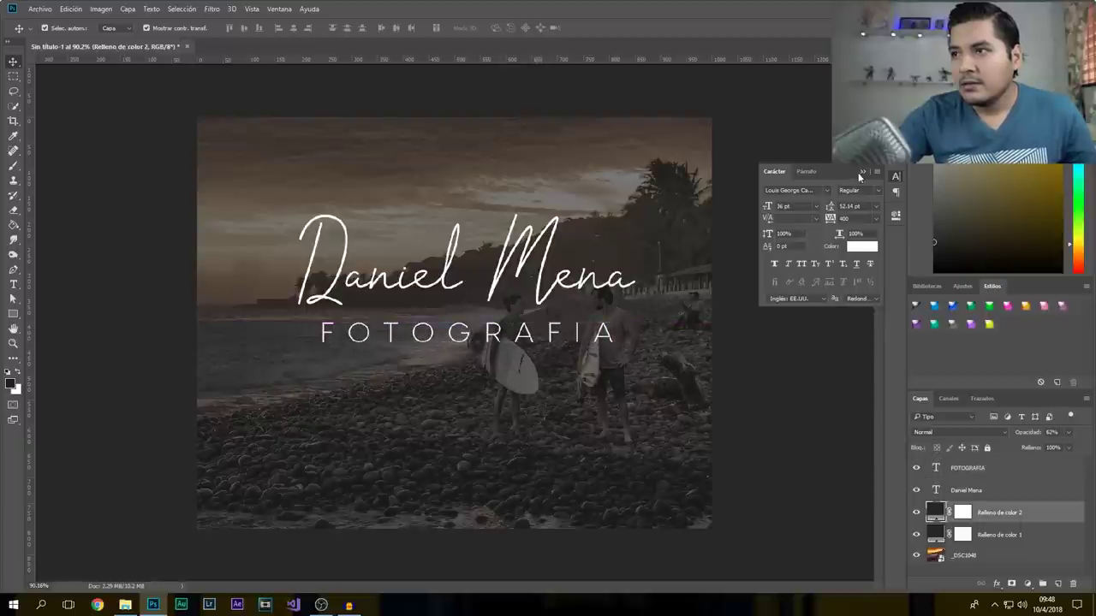
{"action": "left_click", "coordinate": [875, 165]}
Move both text lines together lower on the photo.
{"action": "left_click", "coordinate": [966, 490]}
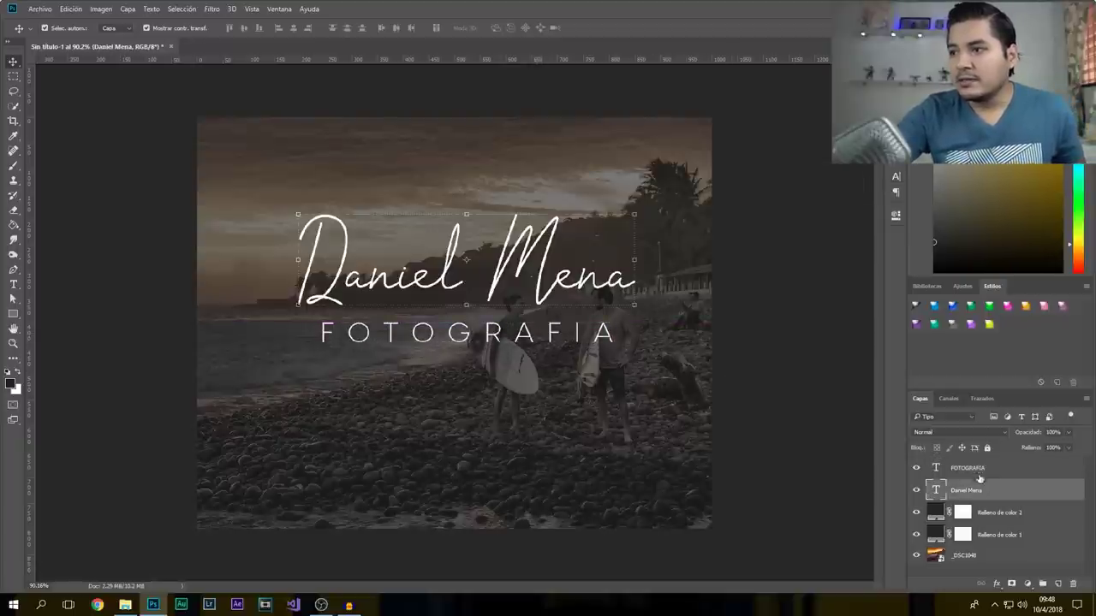
{"action": "left_click", "coordinate": [976, 468], "text": "shift"}
{"action": "mouse_move", "coordinate": [582, 256]}
{"action": "left_mouse_down"}
{"action": "mouse_move", "coordinate": [559, 304]}
{"action": "mouse_move", "coordinate": [566, 317]}
{"action": "left_mouse_up"}
{"action": "key", "text": "Down"}
{"action": "key", "text": "Down"}
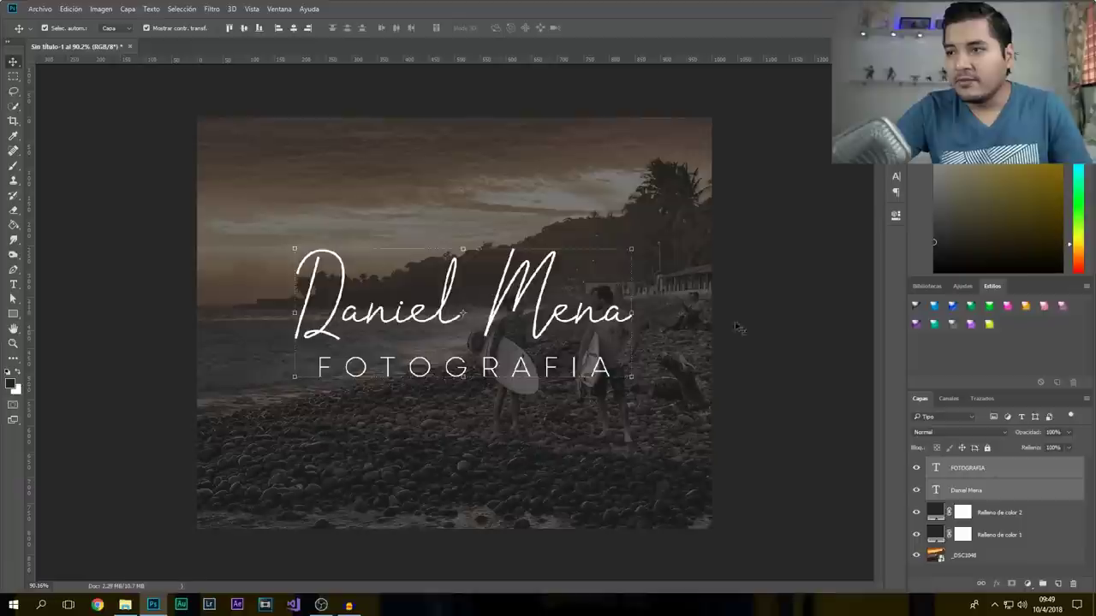
{"action": "left_click", "coordinate": [725, 334]}
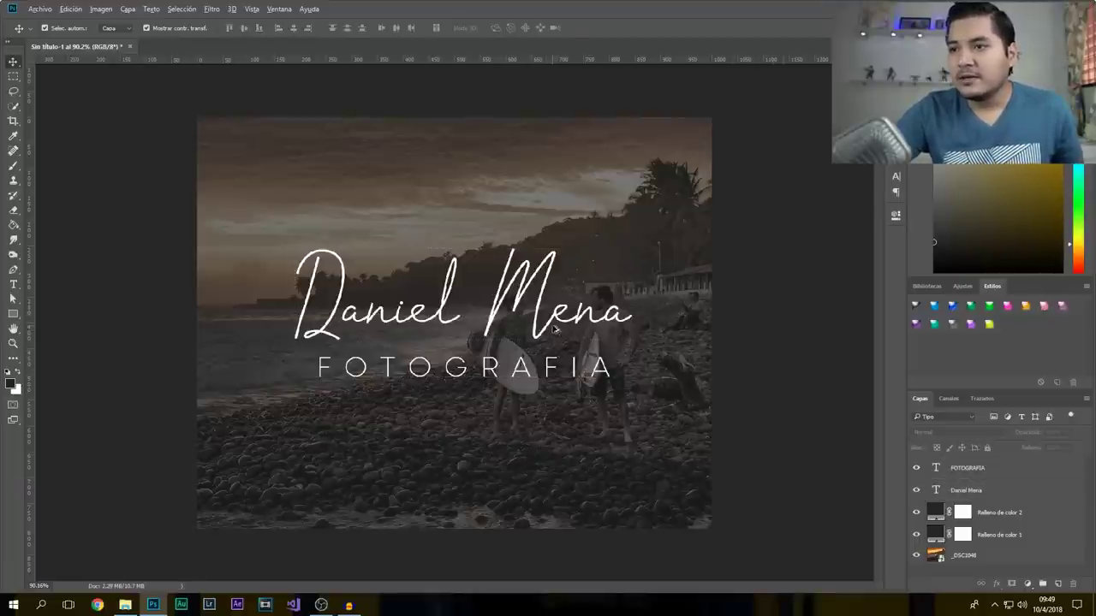
{"action": "scroll", "coordinate": [554, 329], "scroll_direction": "up", "scroll_amount": 1}
{"action": "scroll", "coordinate": [618, 347], "scroll_direction": "up", "scroll_amount": 2}
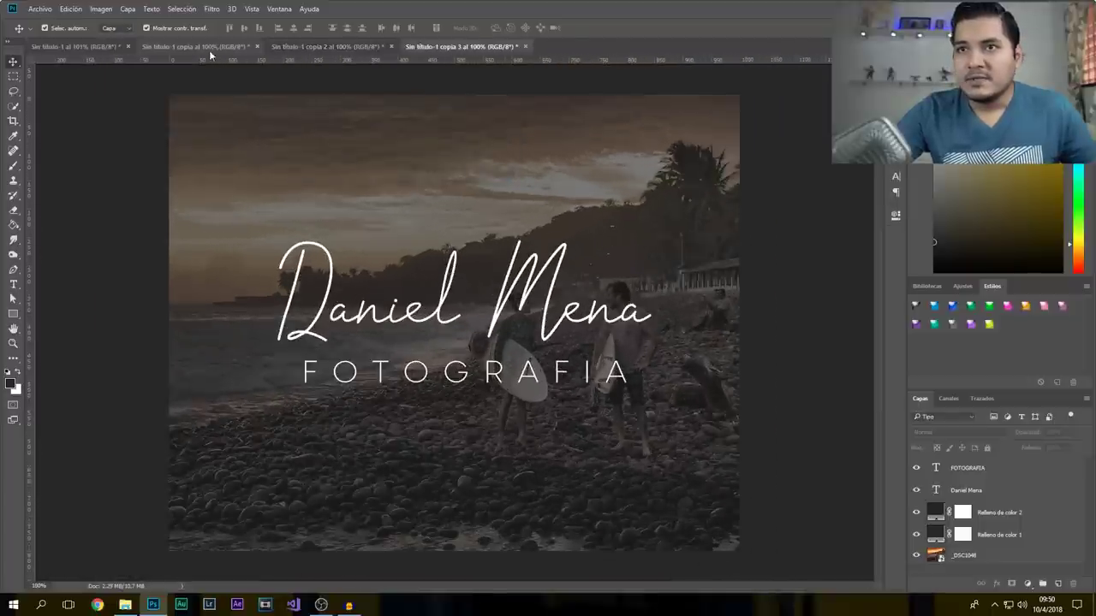
Delete the _DSC1048 beach photo from Sin título-1 copia and drag in _DSC3931.jpg.
{"action": "left_click", "coordinate": [209, 50]}
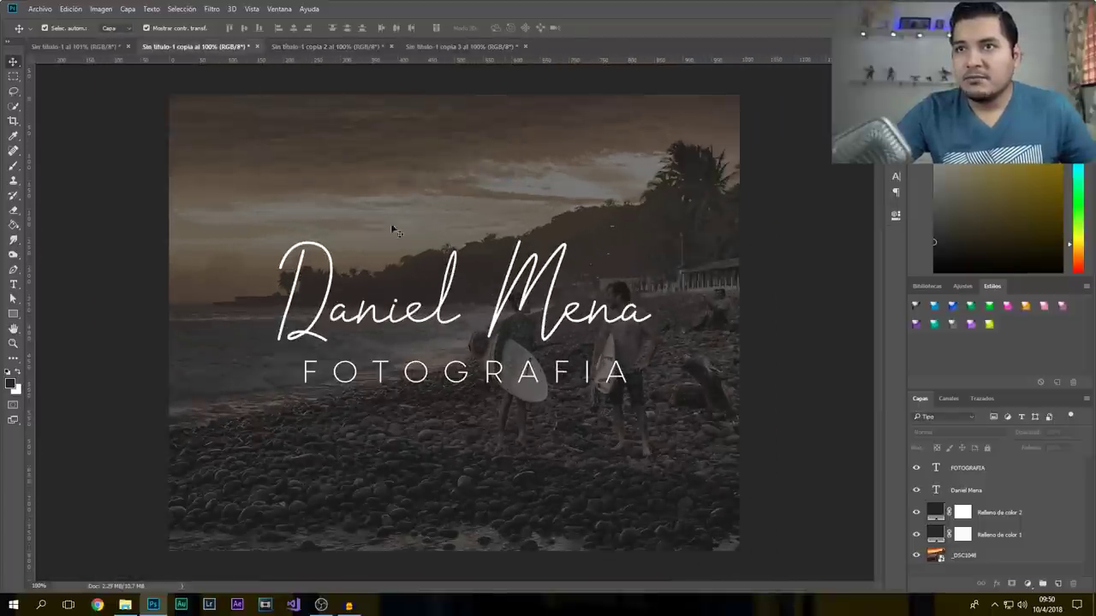
{"action": "left_click", "coordinate": [985, 558]}
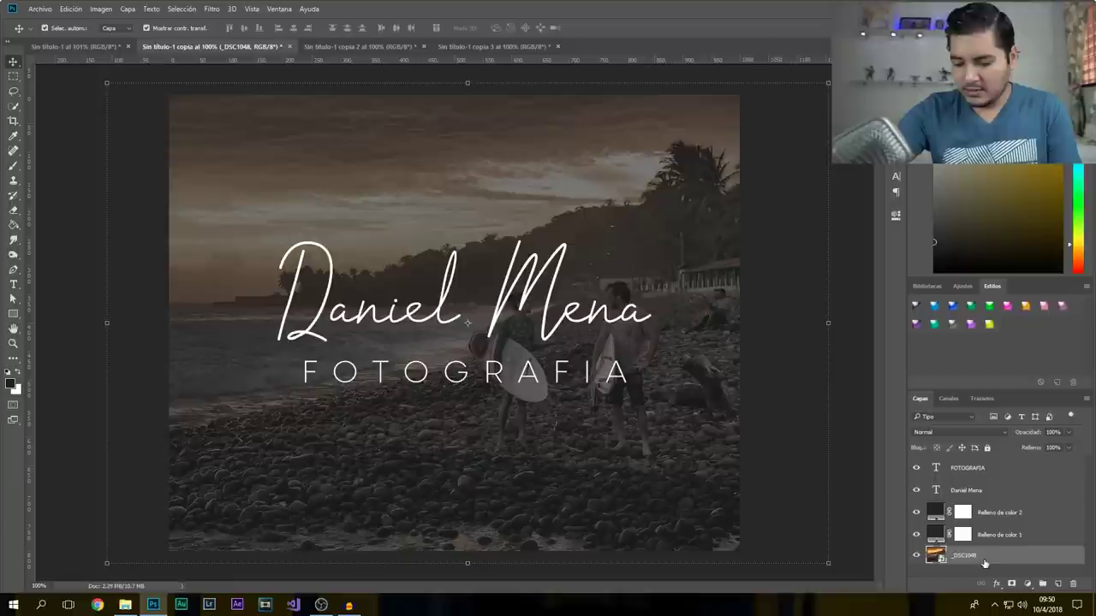
{"action": "key", "text": "Delete"}
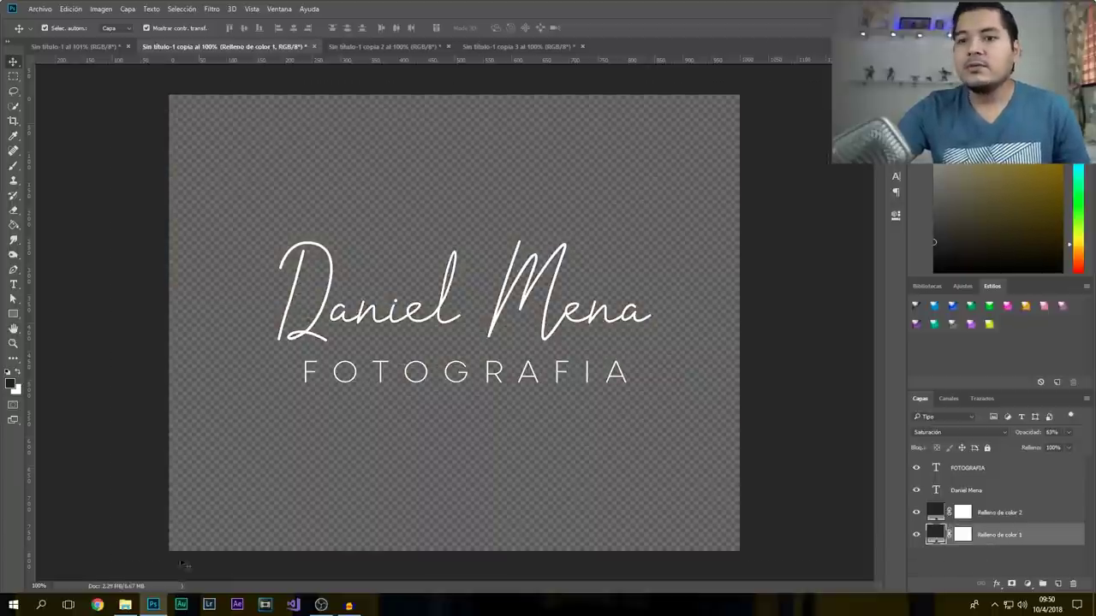
{"action": "left_click", "coordinate": [125, 605]}
{"action": "left_click", "coordinate": [191, 139]}
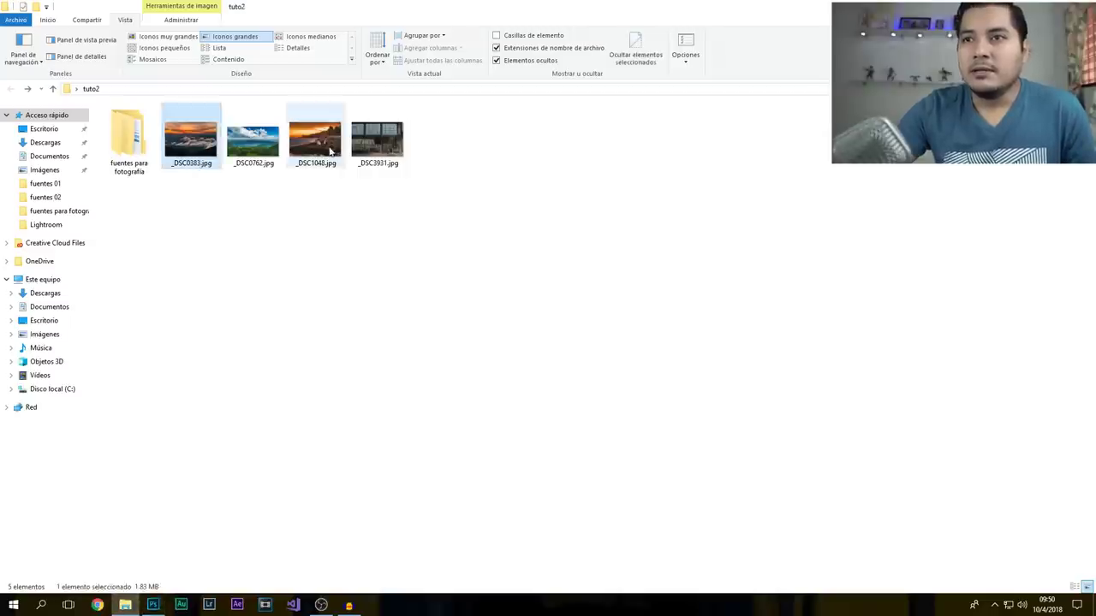
{"action": "mouse_move", "coordinate": [377, 138]}
{"action": "left_mouse_down"}
{"action": "mouse_move", "coordinate": [156, 604]}
{"action": "mouse_move", "coordinate": [379, 464]}
{"action": "left_mouse_up"}
Drop the _DSC3931 warehouse photo in and scale it to fill the canvas.
{"action": "left_click_drag", "start_coordinate": [460, 436], "coordinate": [463, 437]}
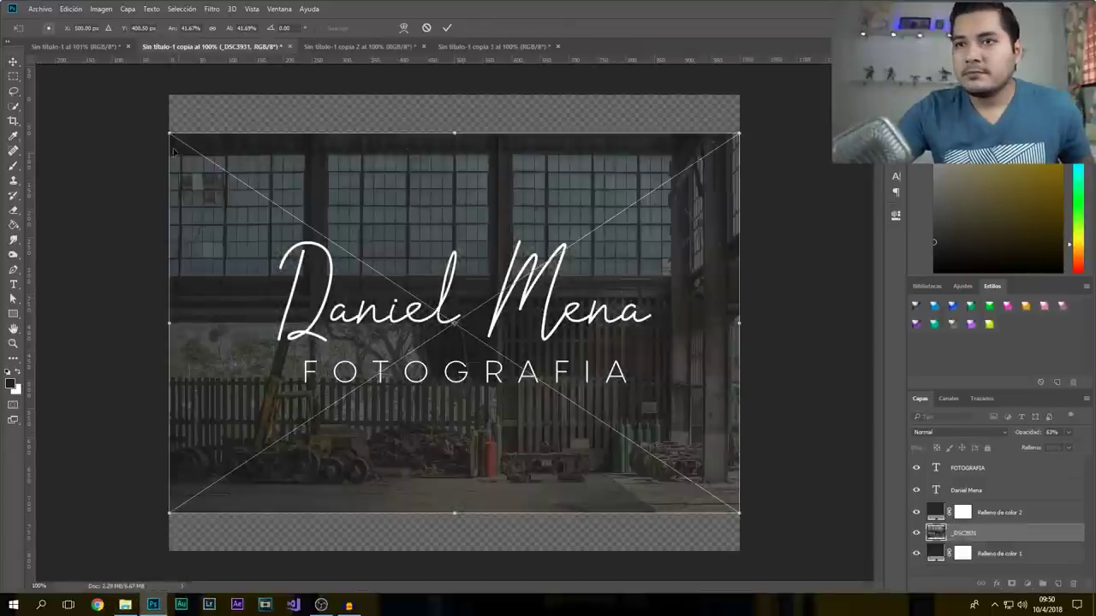
{"action": "left_click_drag", "start_coordinate": [170, 133], "coordinate": [68, 65]}
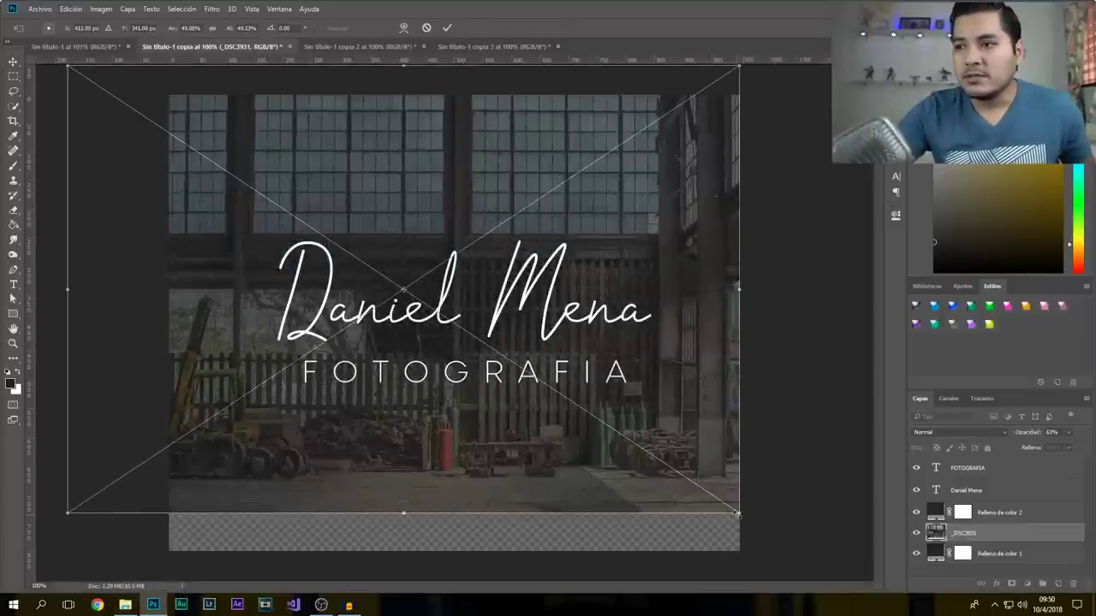
{"action": "left_click_drag", "start_coordinate": [737, 514], "coordinate": [812, 561]}
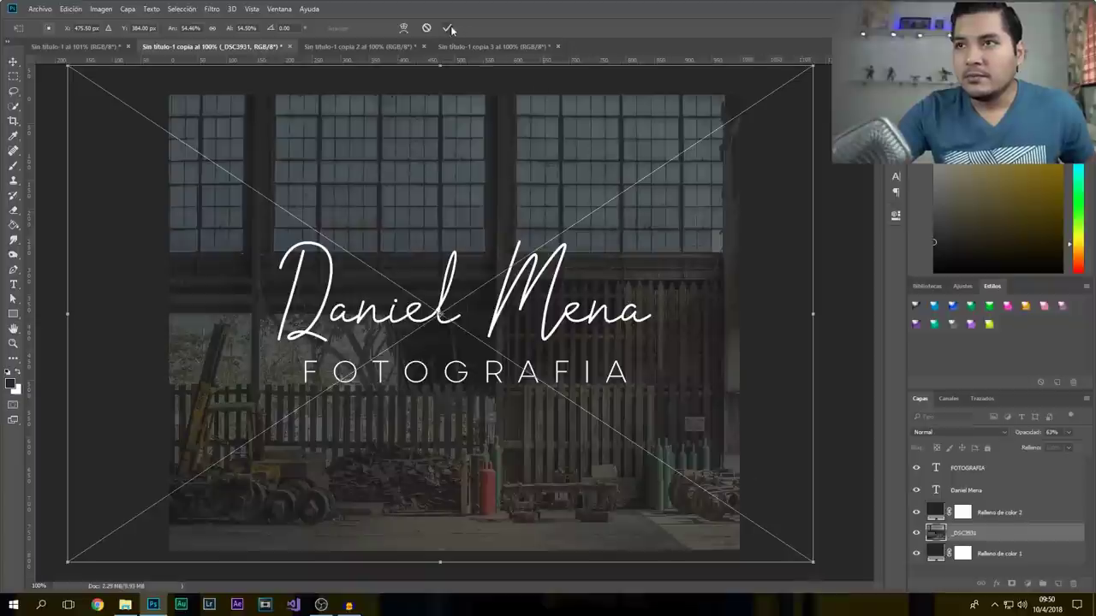
{"action": "left_click", "coordinate": [449, 29]}
Select the FOTOGRAFIA and name text layers and show the Character settings.
{"action": "left_click", "coordinate": [988, 470]}
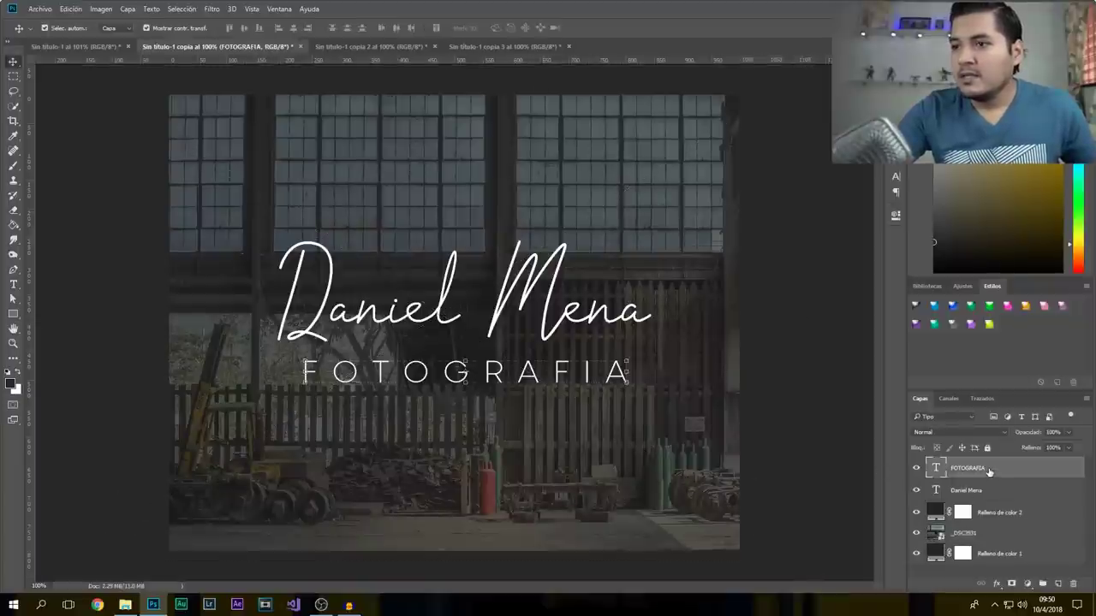
{"action": "left_click", "coordinate": [959, 491]}
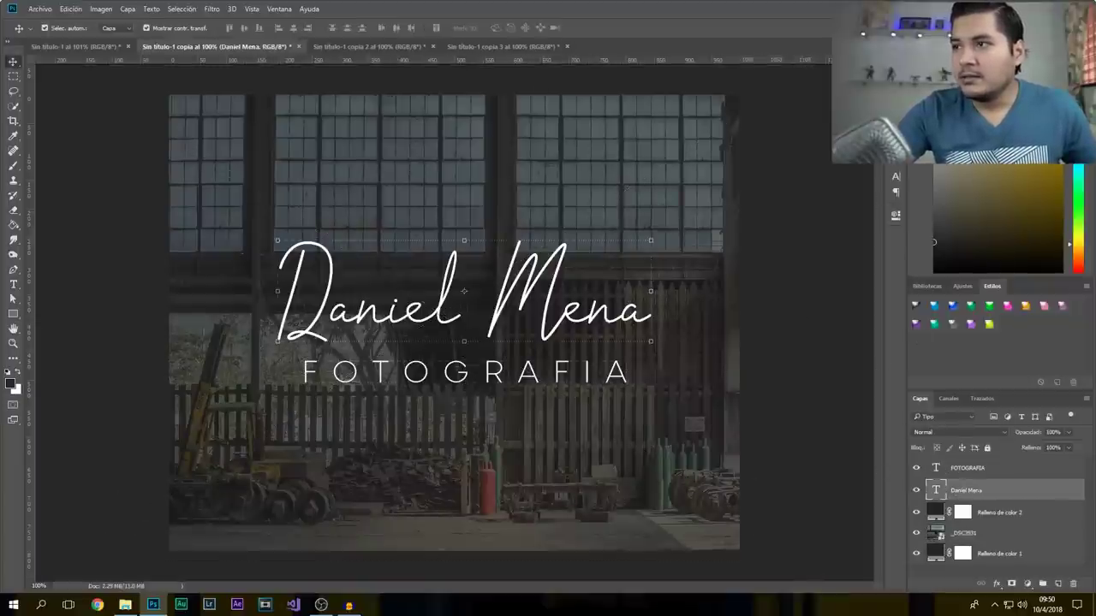
{"action": "left_click", "coordinate": [895, 176]}
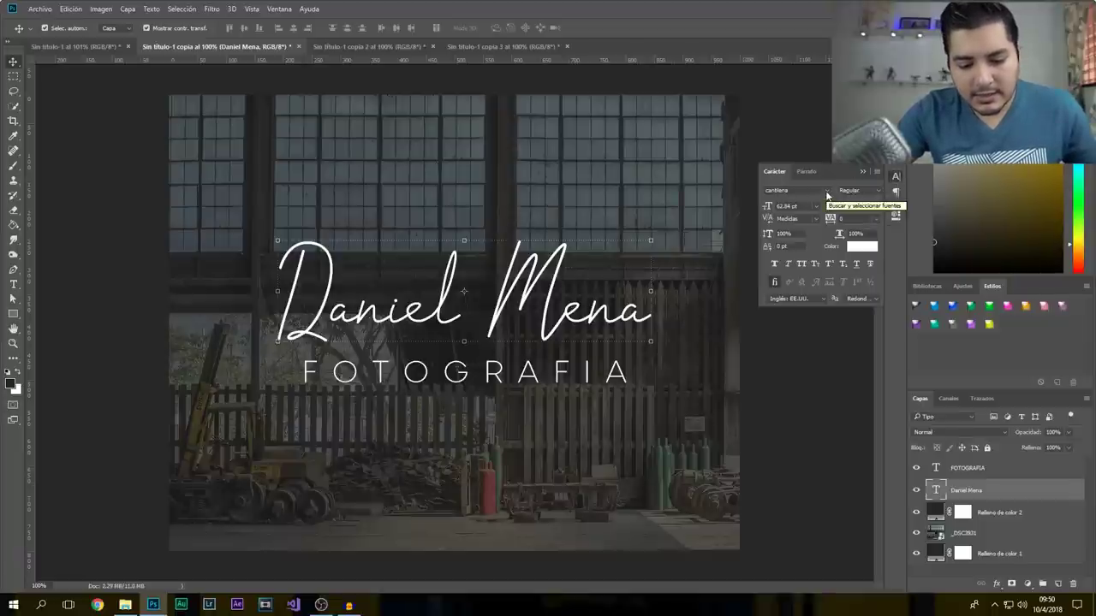
Set the name in Carolina Hills at 24 pt, after trying 48, 30 and 18 pt.
{"action": "left_click", "coordinate": [827, 193]}
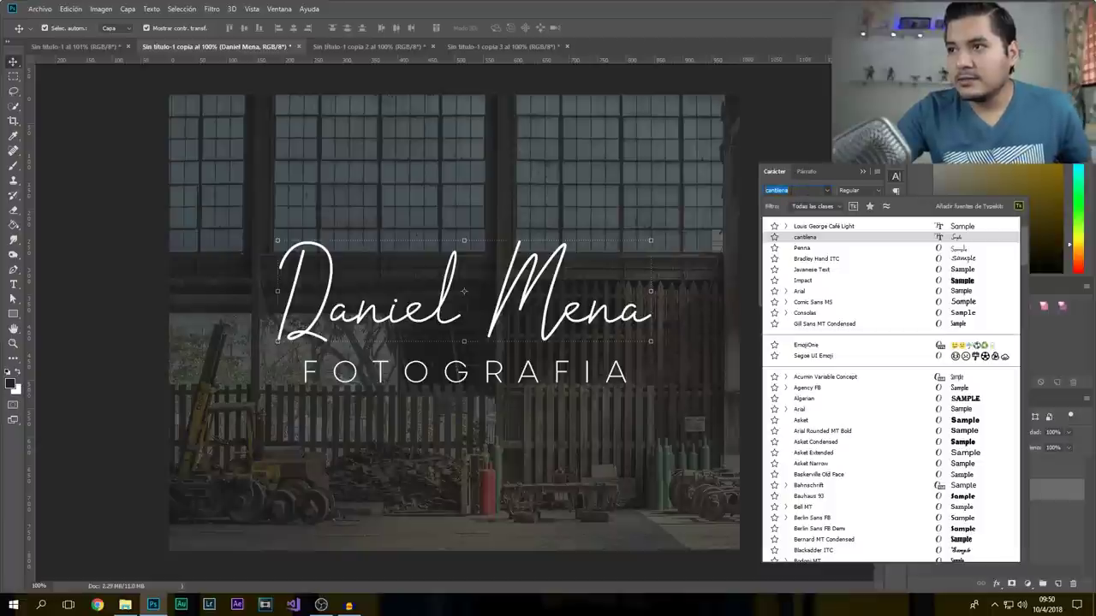
{"action": "type", "text": "carolina"}
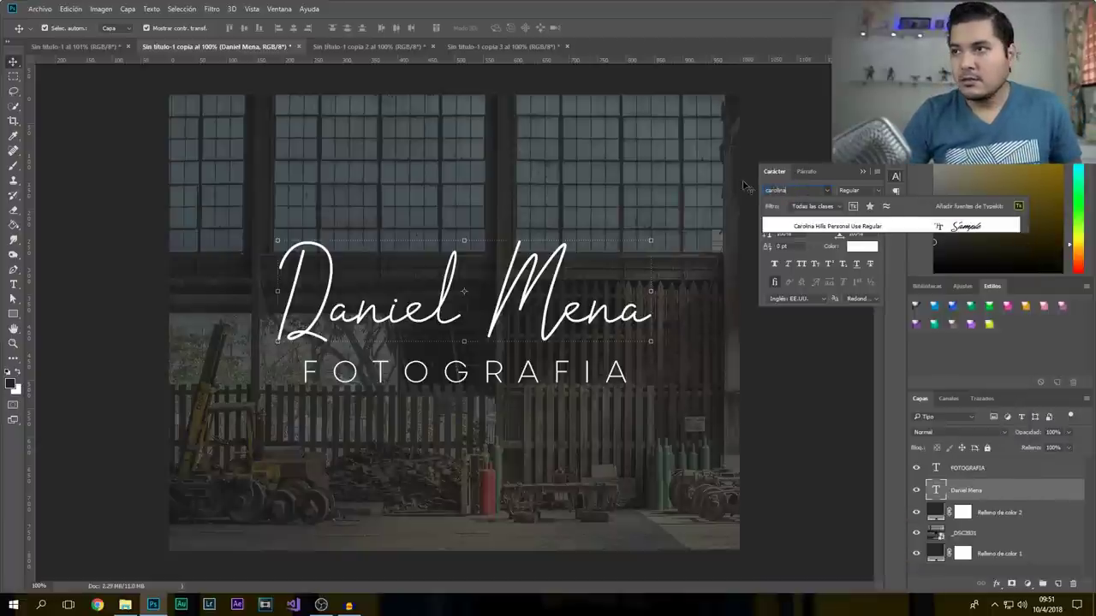
{"action": "key", "text": "Return"}
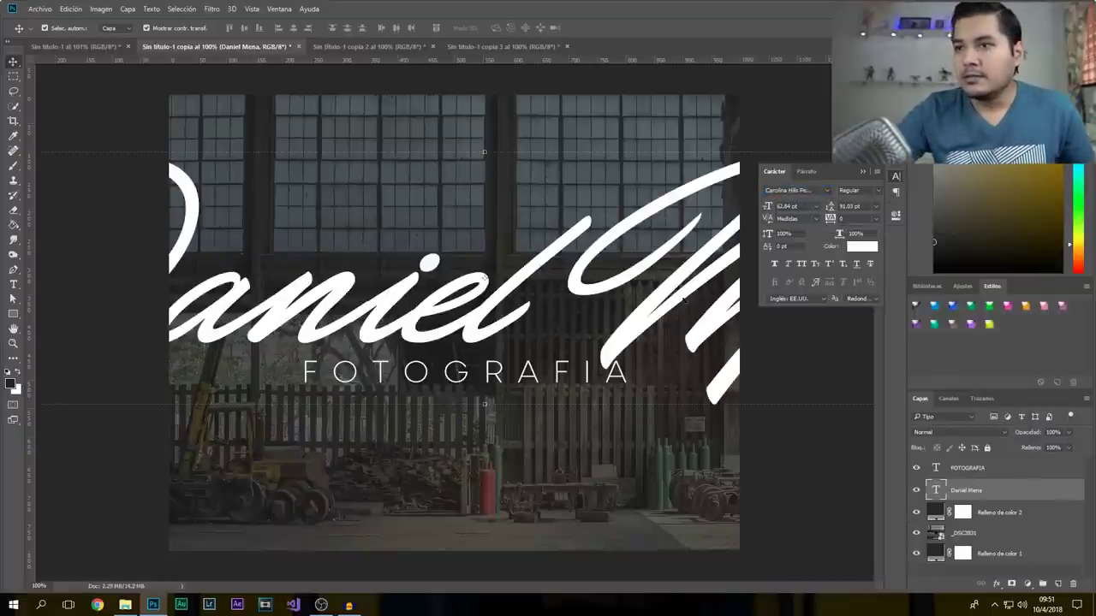
{"action": "left_click", "coordinate": [816, 206]}
{"action": "left_click", "coordinate": [801, 387]}
{"action": "left_click", "coordinate": [816, 208]}
{"action": "left_click", "coordinate": [809, 363]}
{"action": "left_click", "coordinate": [816, 206]}
{"action": "left_click", "coordinate": [822, 339]}
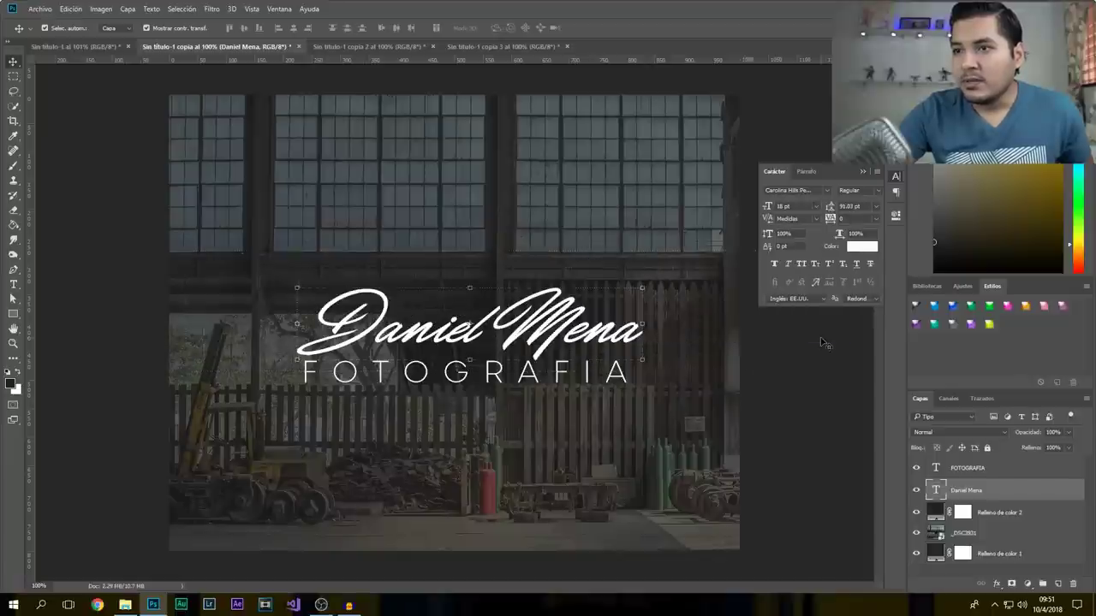
{"action": "left_click", "coordinate": [816, 206]}
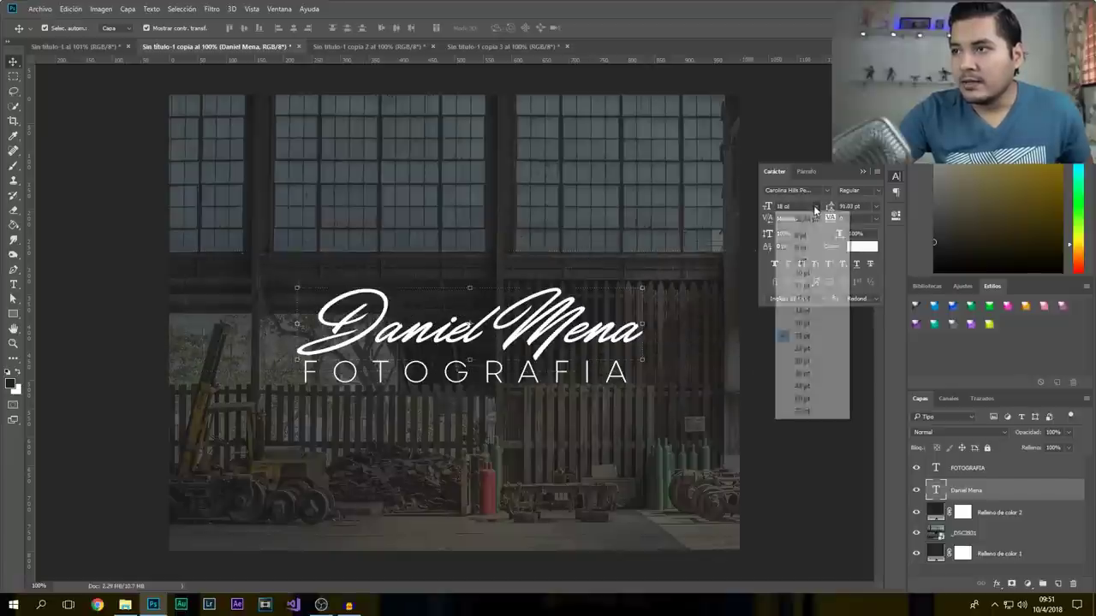
{"action": "left_click", "coordinate": [808, 349]}
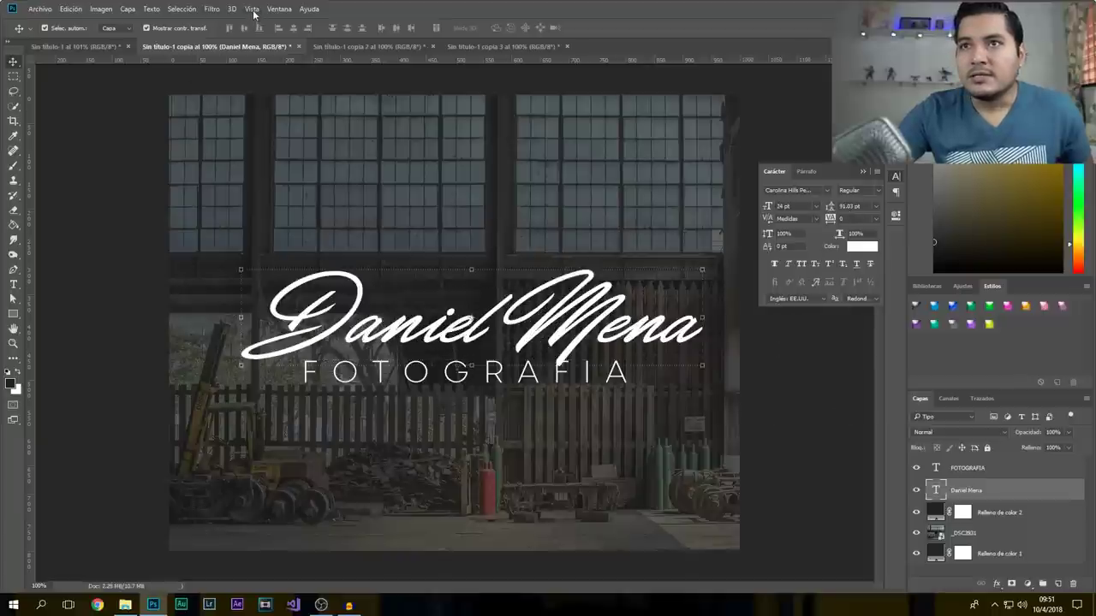
Drag the name text left until it is centred over the FOTOGRAFIA line.
{"action": "left_click", "coordinate": [253, 11]}
{"action": "left_click", "coordinate": [253, 10]}
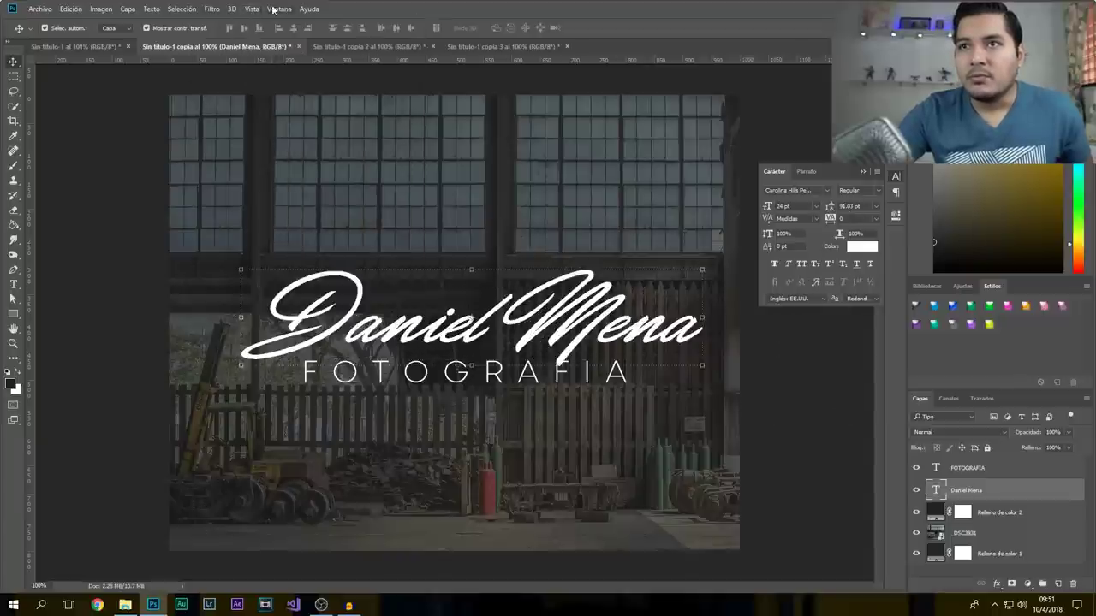
{"action": "left_click", "coordinate": [281, 10]}
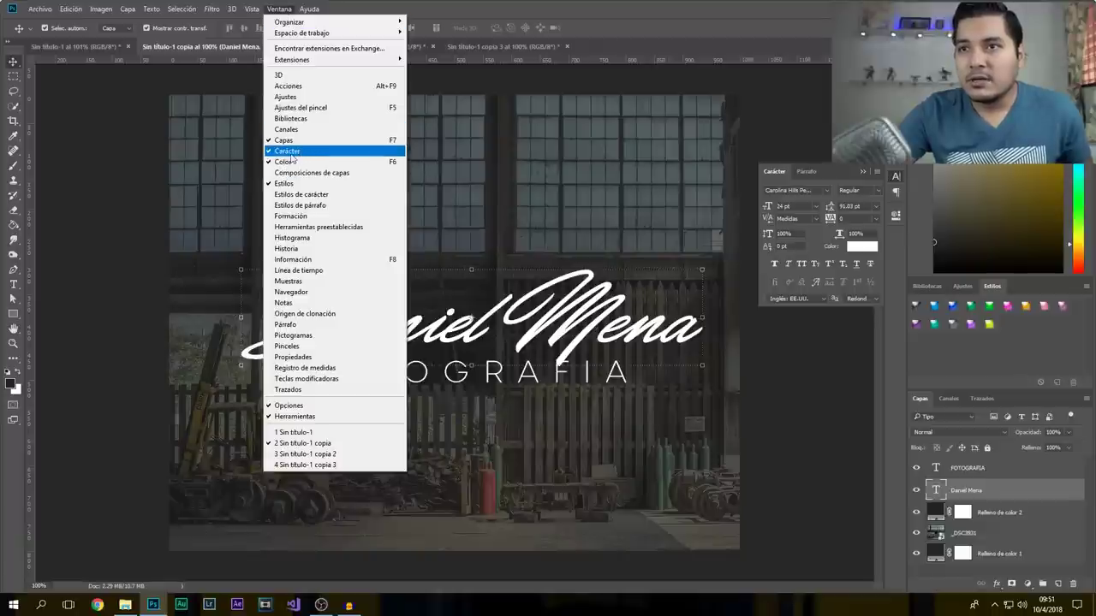
{"action": "left_click", "coordinate": [285, 10]}
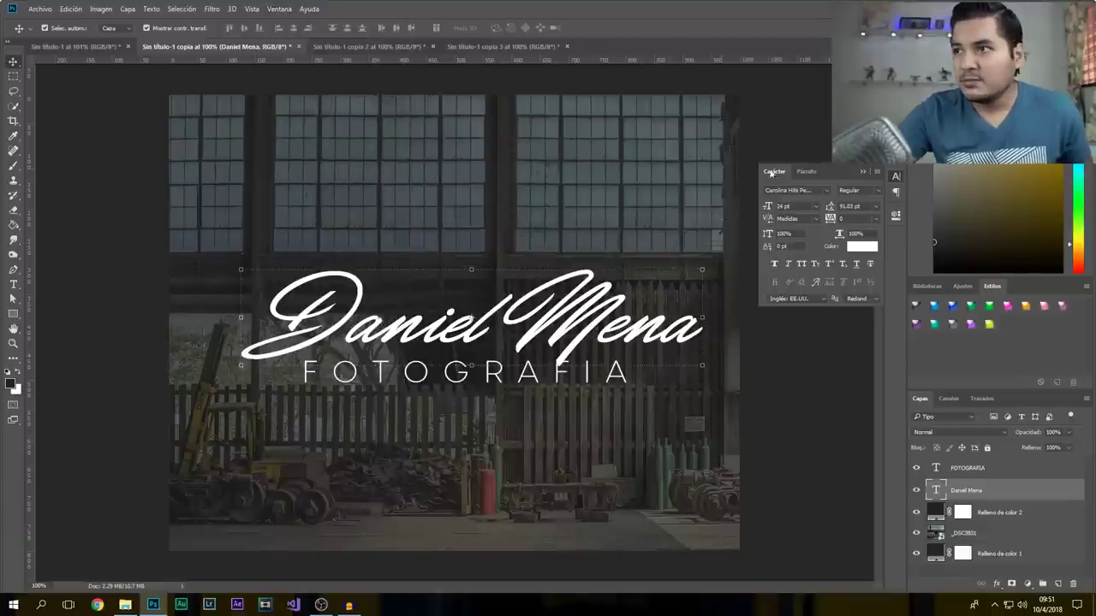
{"action": "left_click_drag", "start_coordinate": [582, 300], "coordinate": [562, 291]}
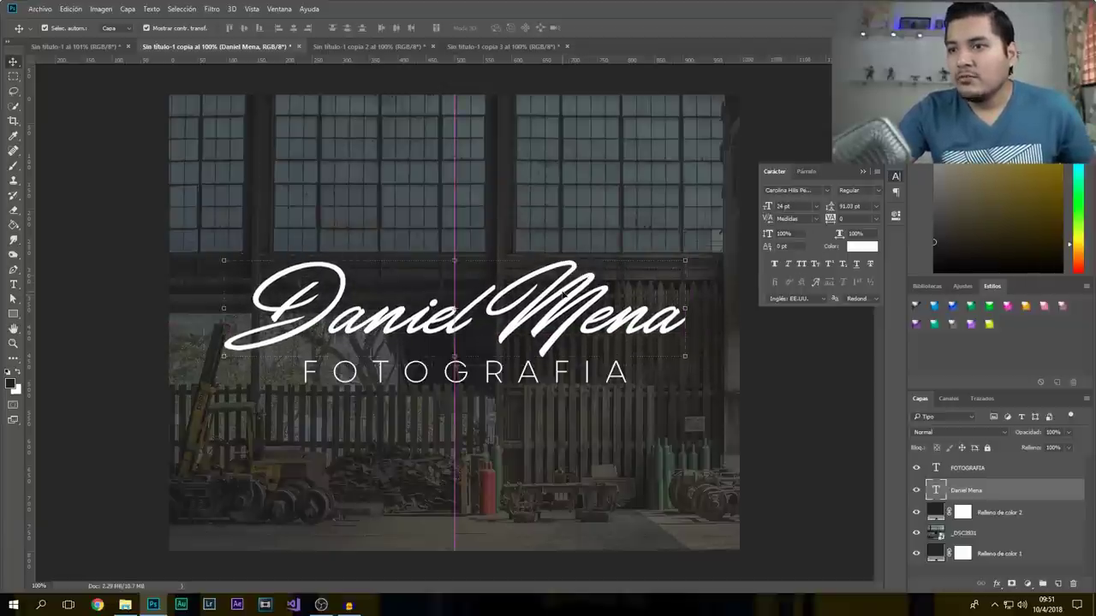
{"action": "left_click", "coordinate": [785, 358]}
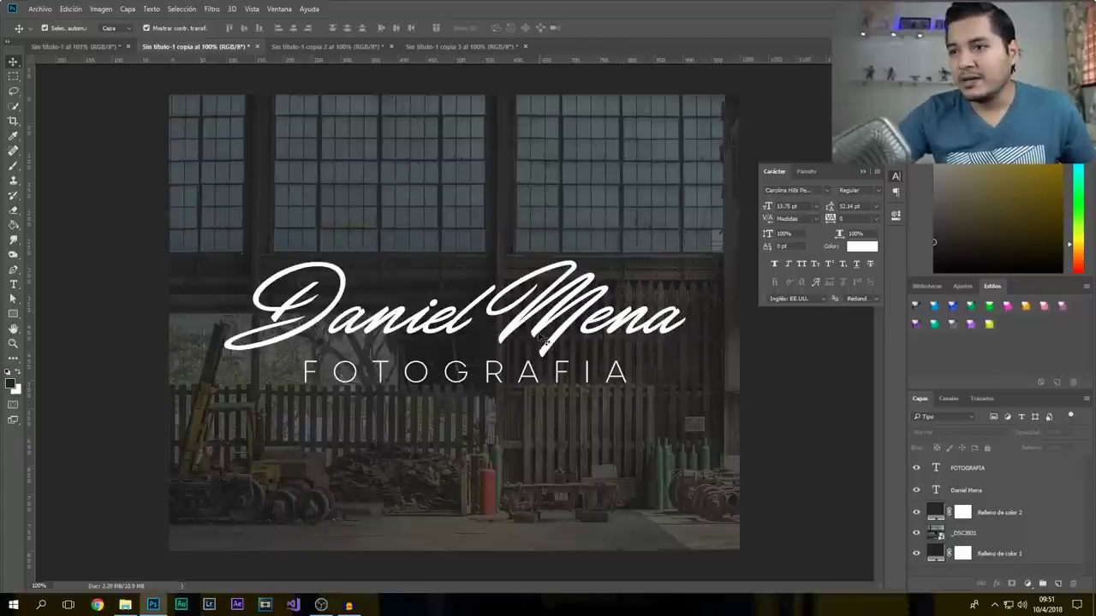
{"action": "left_click", "coordinate": [524, 380]}
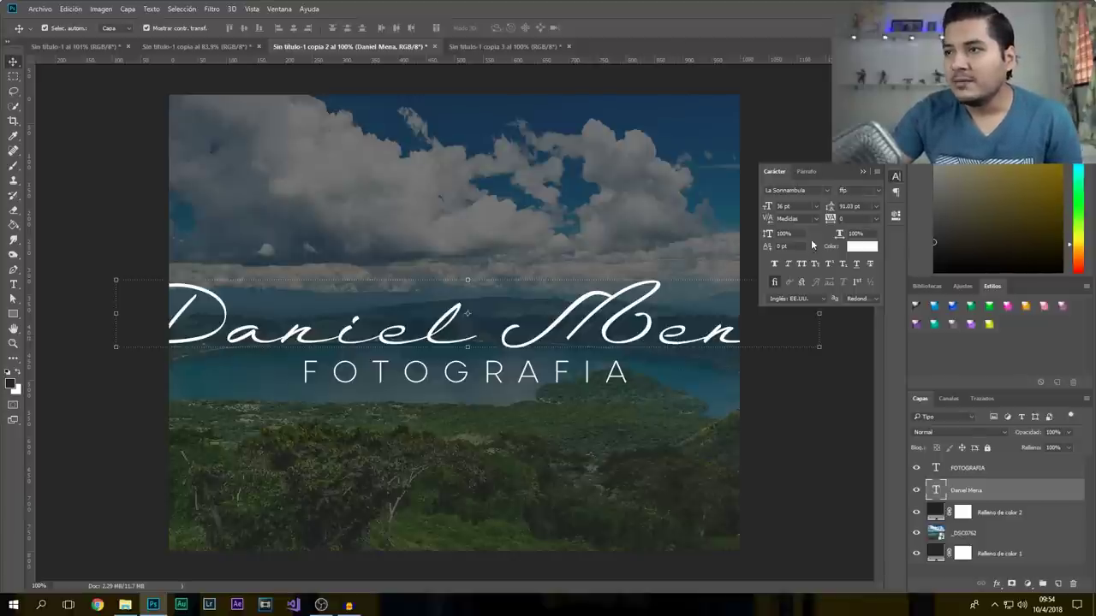
Reduce the script name's font size from 30 pt down to 24 pt.
{"action": "left_click", "coordinate": [862, 171]}
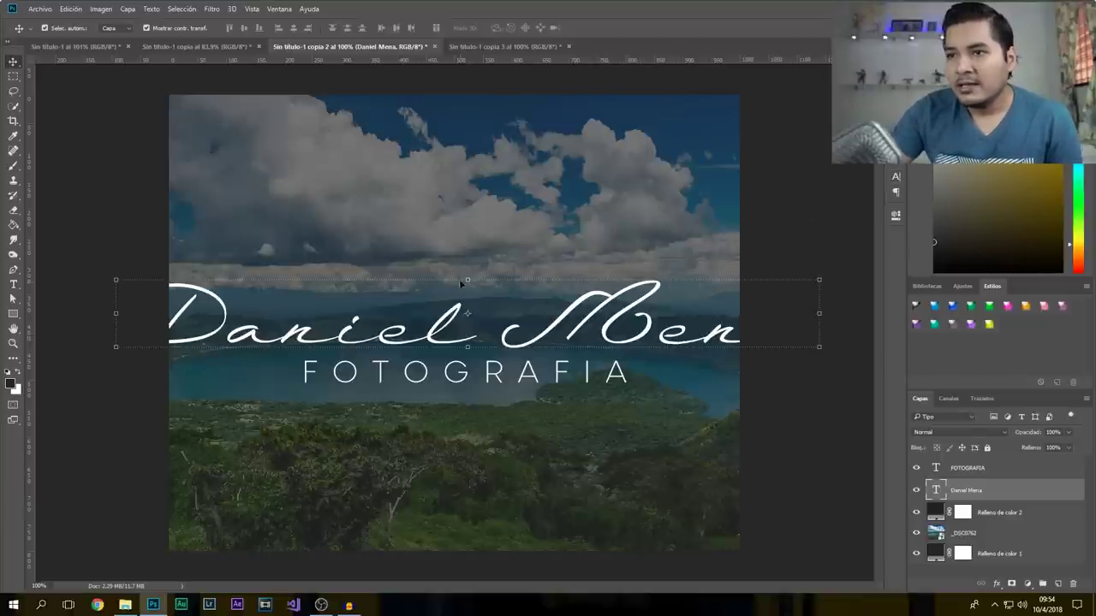
{"action": "left_click", "coordinate": [896, 177]}
{"action": "left_click", "coordinate": [815, 207]}
{"action": "left_click", "coordinate": [808, 362]}
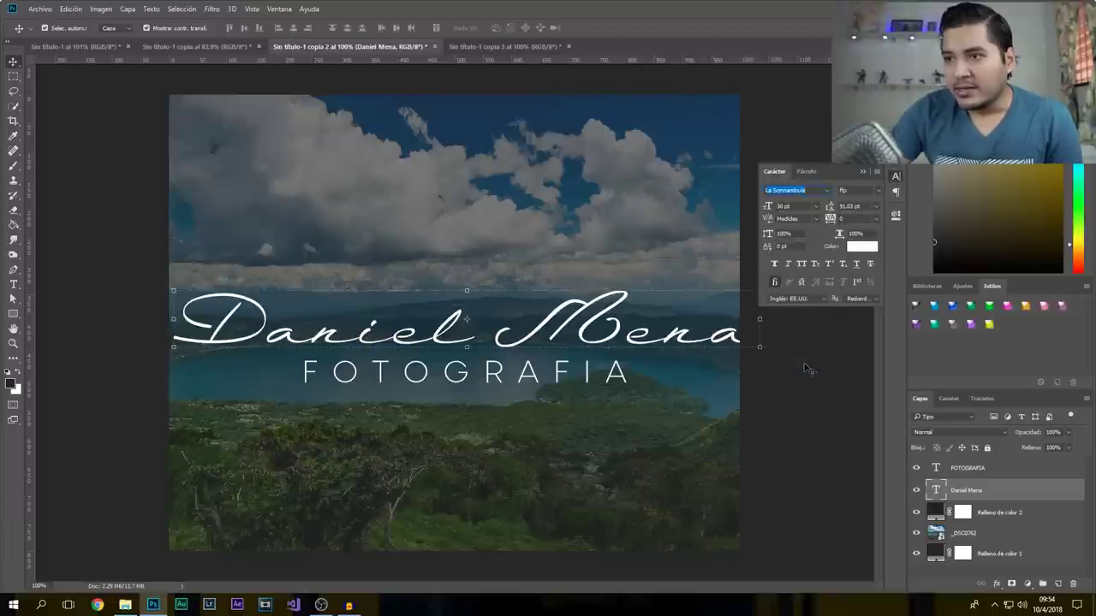
{"action": "left_click", "coordinate": [816, 206]}
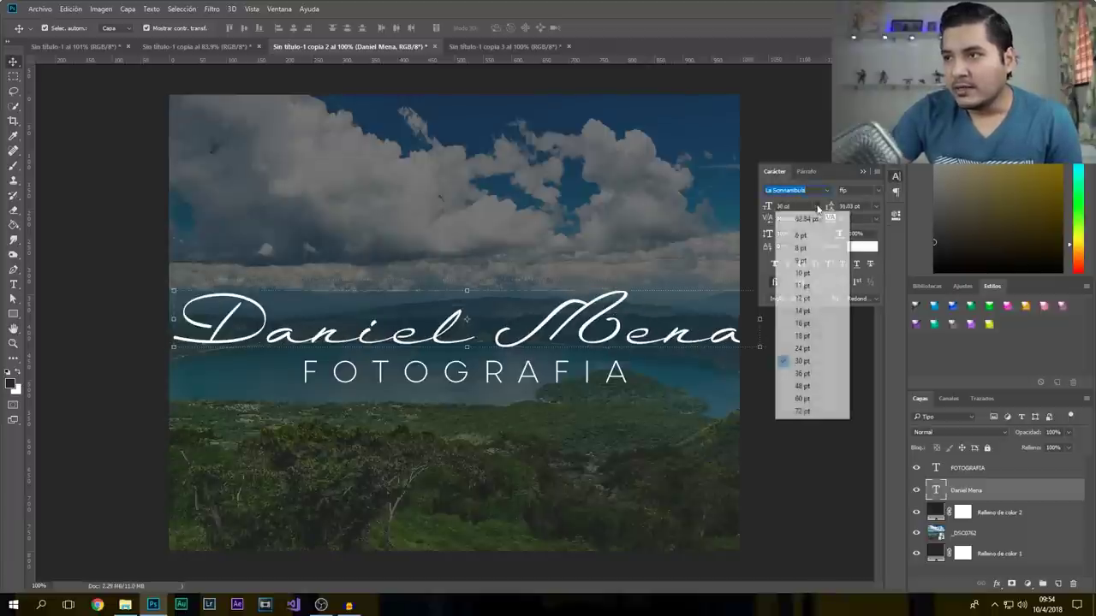
{"action": "left_click", "coordinate": [808, 349]}
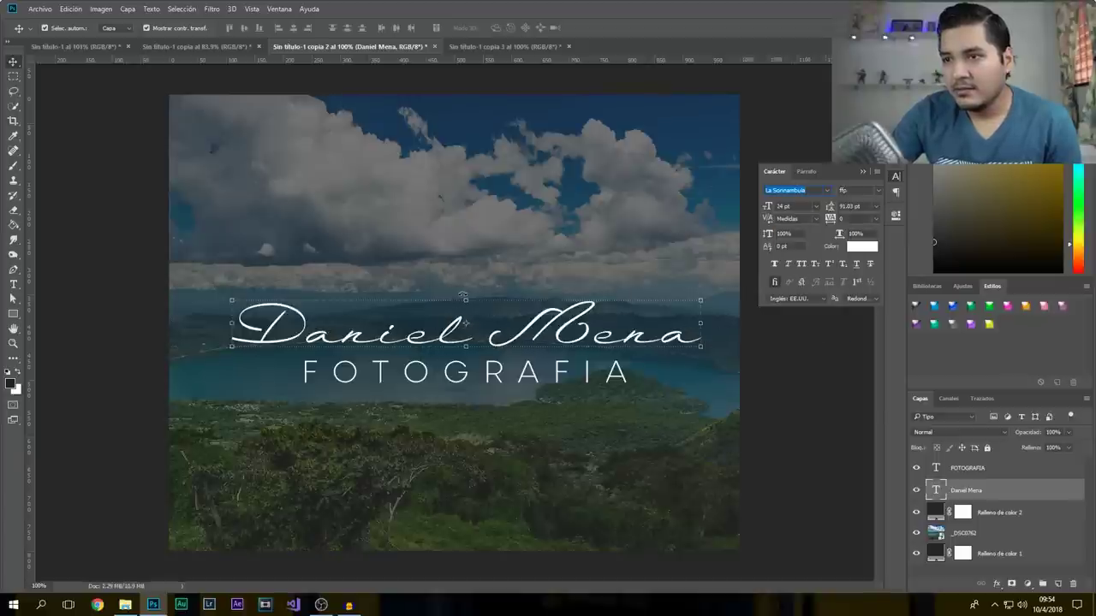
Scale the name down to fit the canvas and move FOTOGRAFIA up beneath it.
{"action": "left_click_drag", "start_coordinate": [466, 299], "coordinate": [467, 293]}
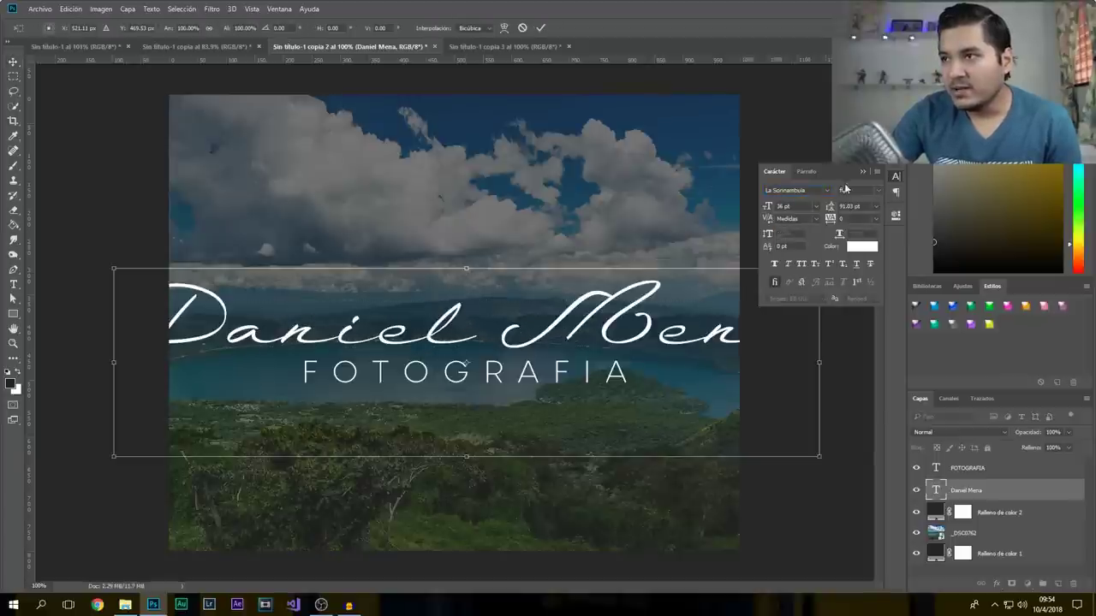
{"action": "left_click", "coordinate": [540, 28]}
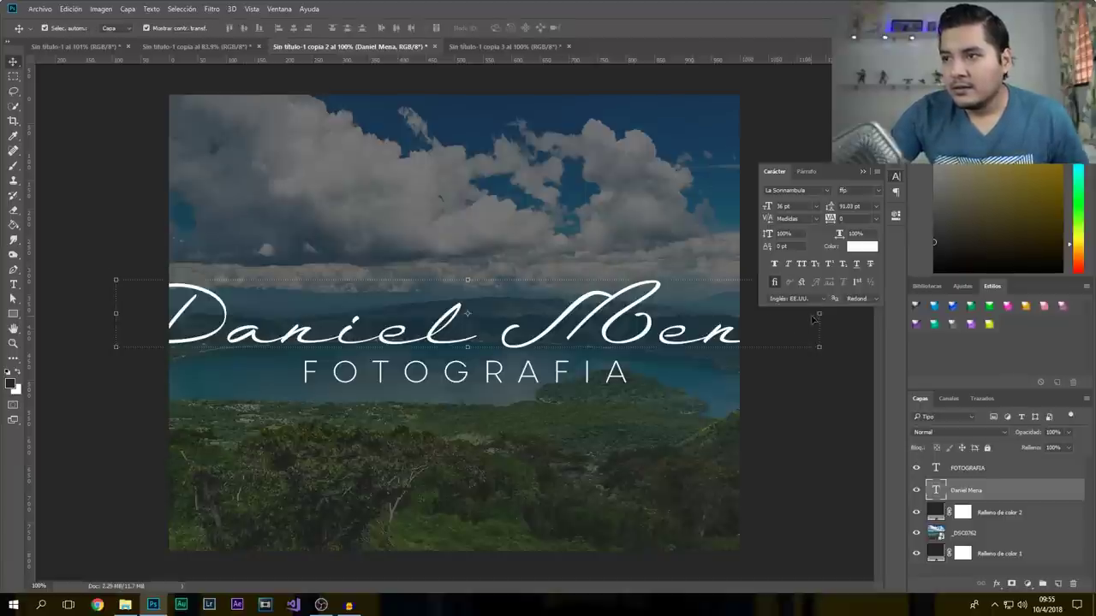
{"action": "key", "text": "ctrl+t"}
{"action": "mouse_move", "coordinate": [820, 363]}
{"action": "left_mouse_down"}
{"action": "mouse_move", "coordinate": [700, 360]}
{"action": "mouse_move", "coordinate": [724, 360]}
{"action": "mouse_move", "coordinate": [644, 338]}
{"action": "mouse_move", "coordinate": [651, 320]}
{"action": "left_mouse_up"}
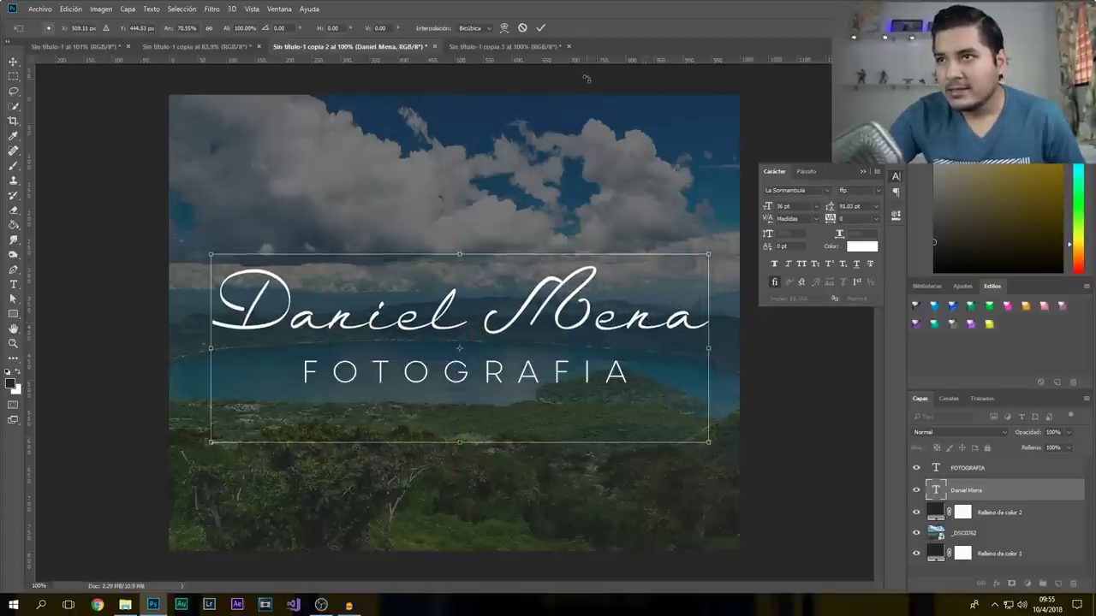
{"action": "left_click", "coordinate": [540, 27]}
{"action": "left_click", "coordinate": [537, 377]}
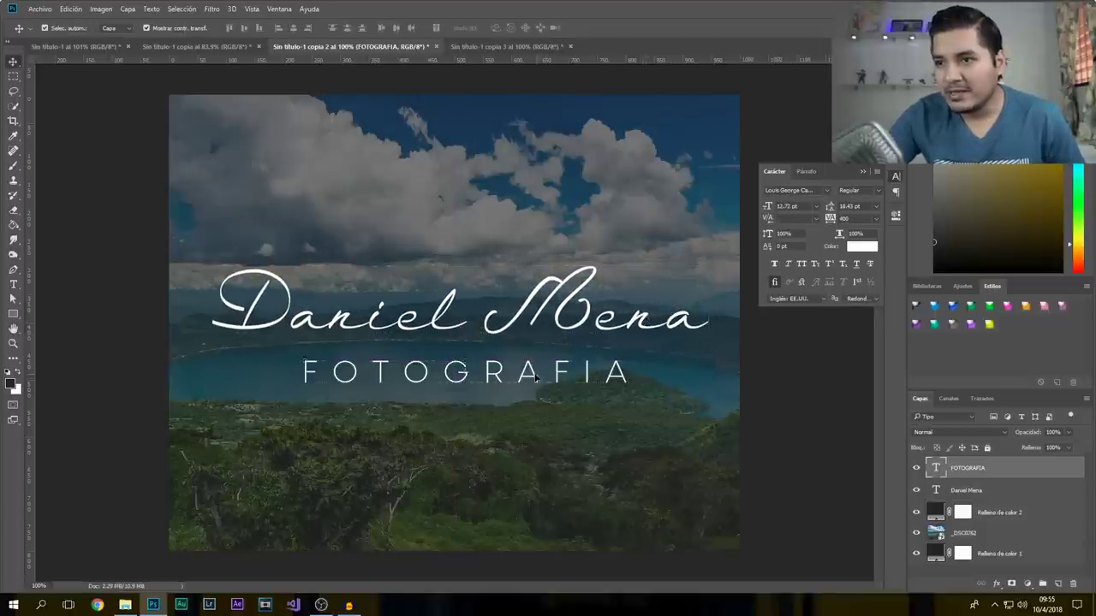
{"action": "left_click_drag", "start_coordinate": [537, 376], "coordinate": [529, 365]}
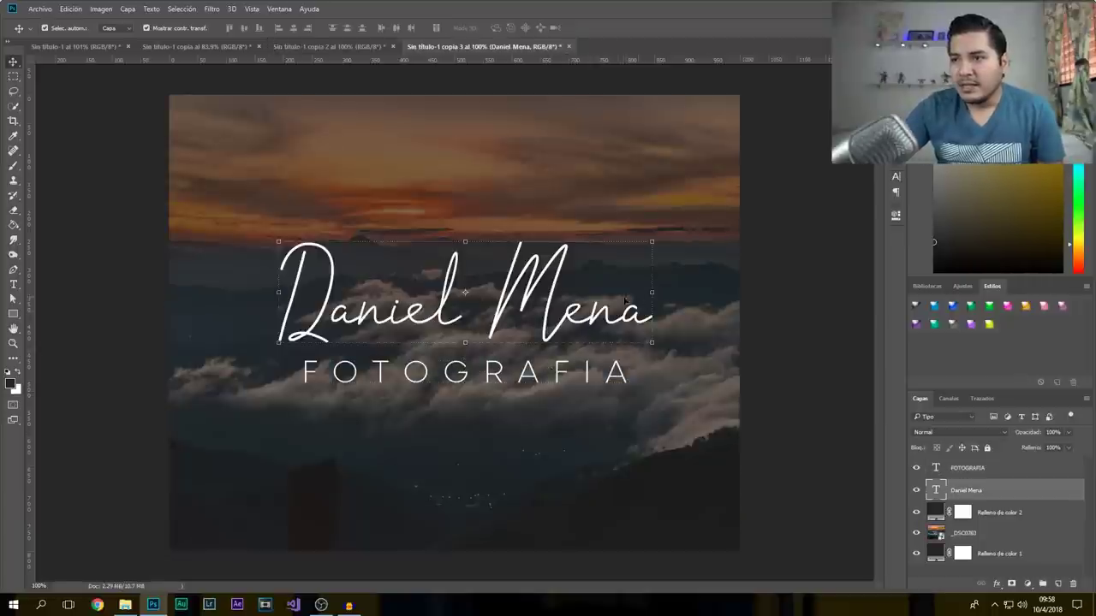
Set the name in Javacom at 24 pt and move it up about 18 px.
{"action": "left_click", "coordinate": [896, 176]}
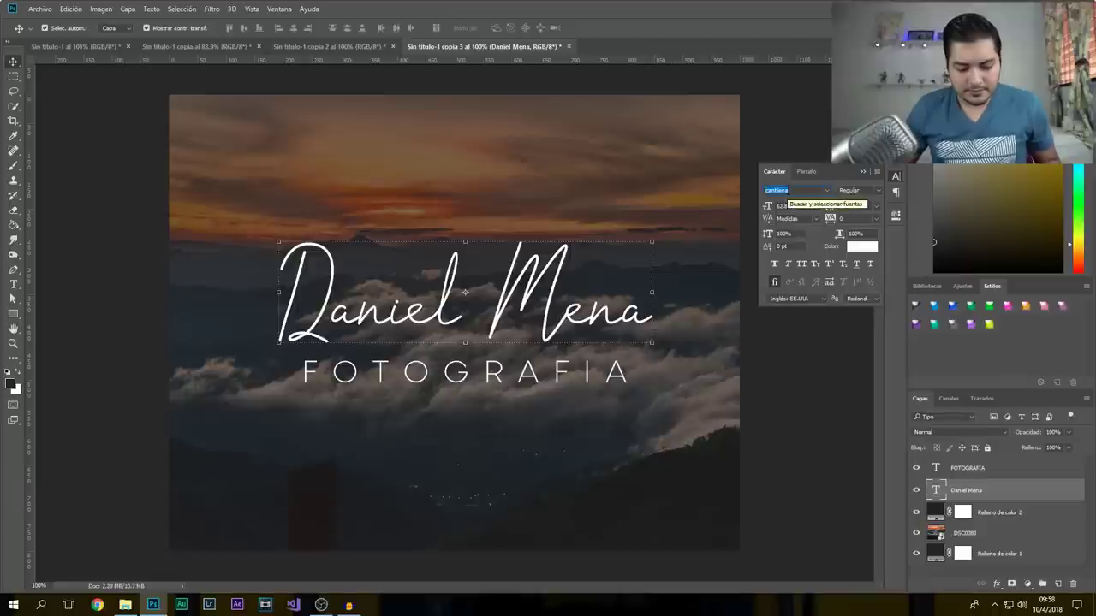
{"action": "type", "text": "java"}
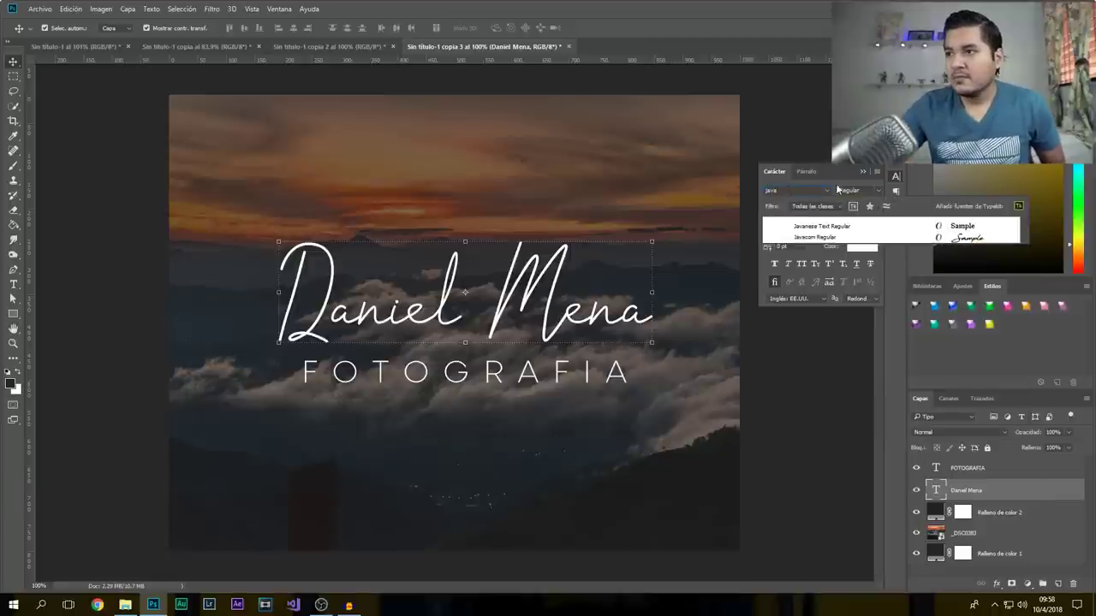
{"action": "left_click", "coordinate": [815, 237]}
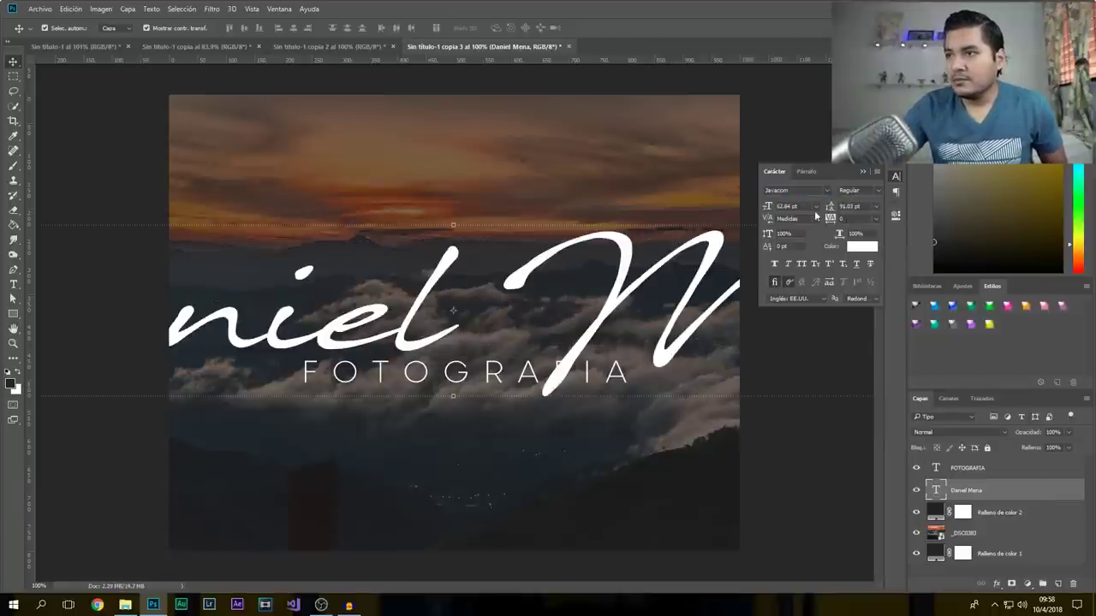
{"action": "left_click", "coordinate": [815, 207]}
{"action": "left_click", "coordinate": [806, 376]}
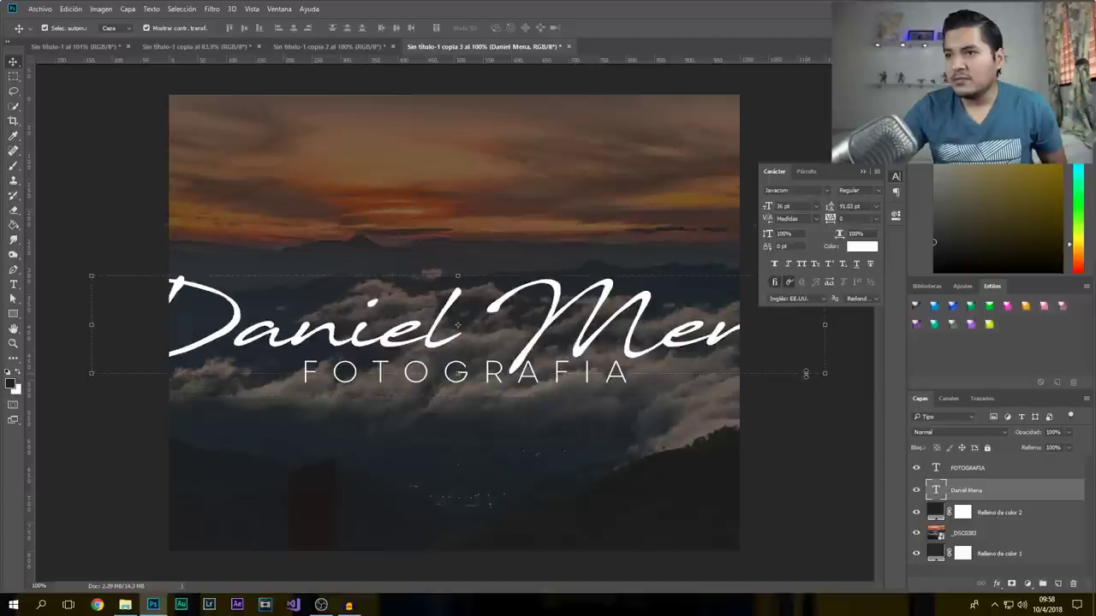
{"action": "left_click", "coordinate": [816, 206]}
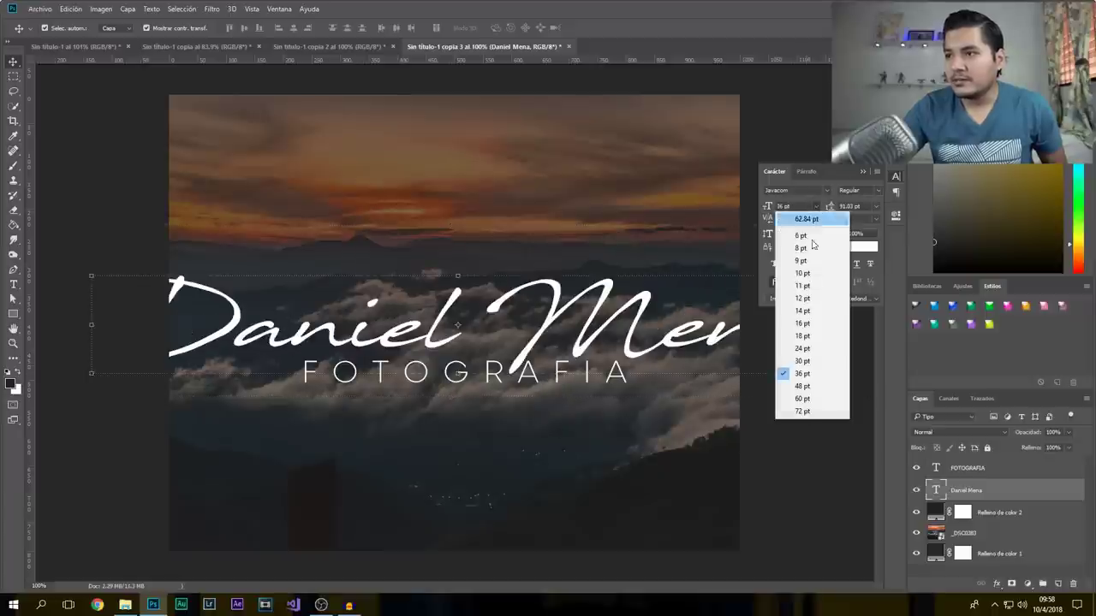
{"action": "left_click", "coordinate": [802, 364]}
{"action": "left_click", "coordinate": [816, 206]}
{"action": "left_click", "coordinate": [788, 334]}
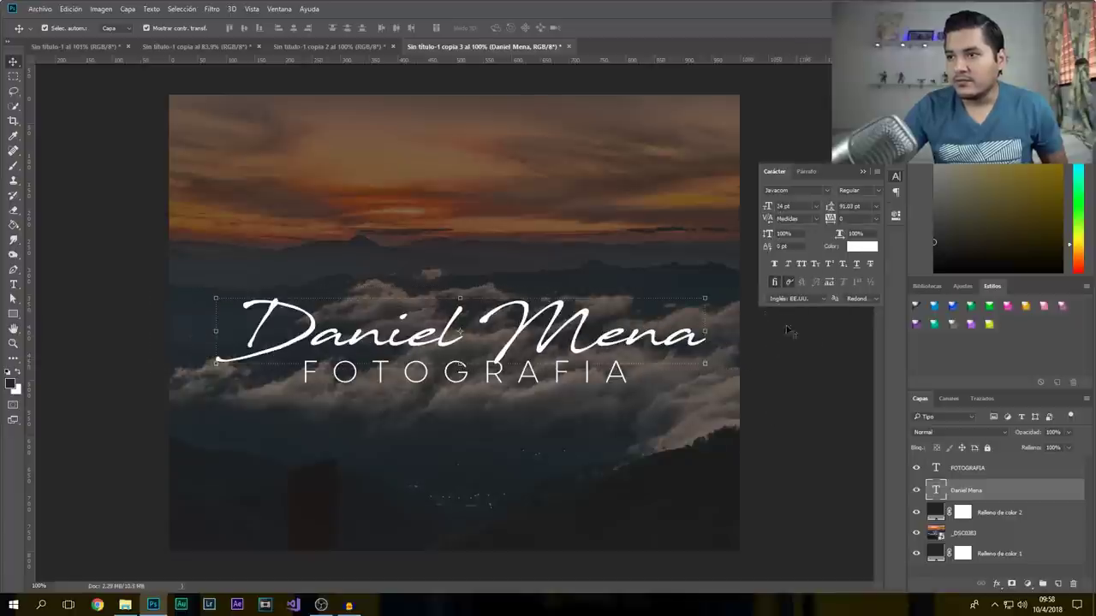
{"action": "left_click_drag", "start_coordinate": [588, 326], "coordinate": [582, 310]}
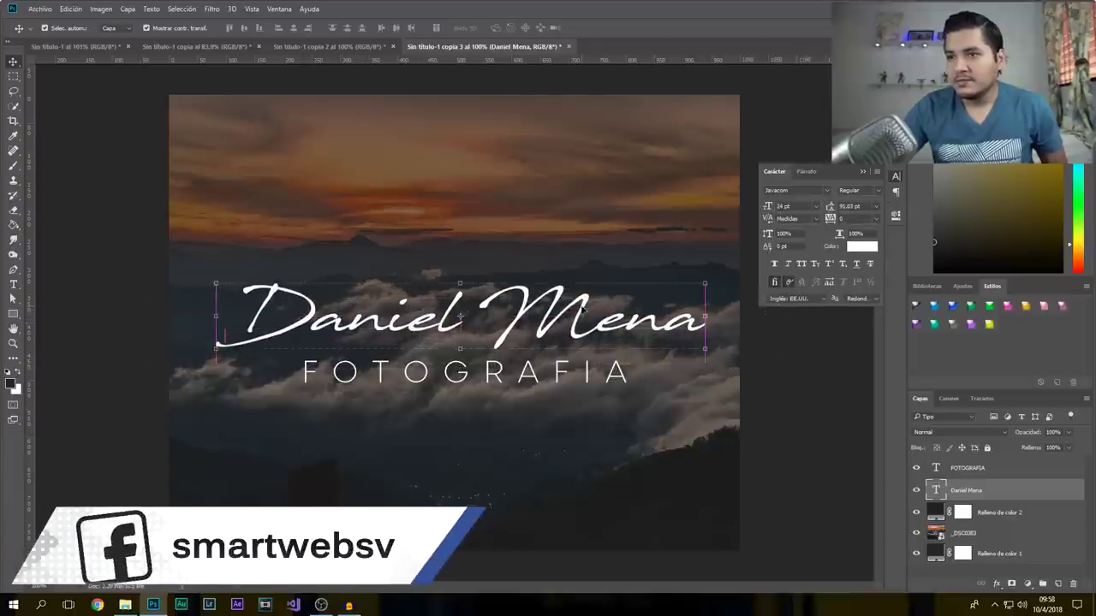
Stretch the name taller and wider, then nudge FOTOGRAFIA up slightly.
{"action": "left_click", "coordinate": [862, 172]}
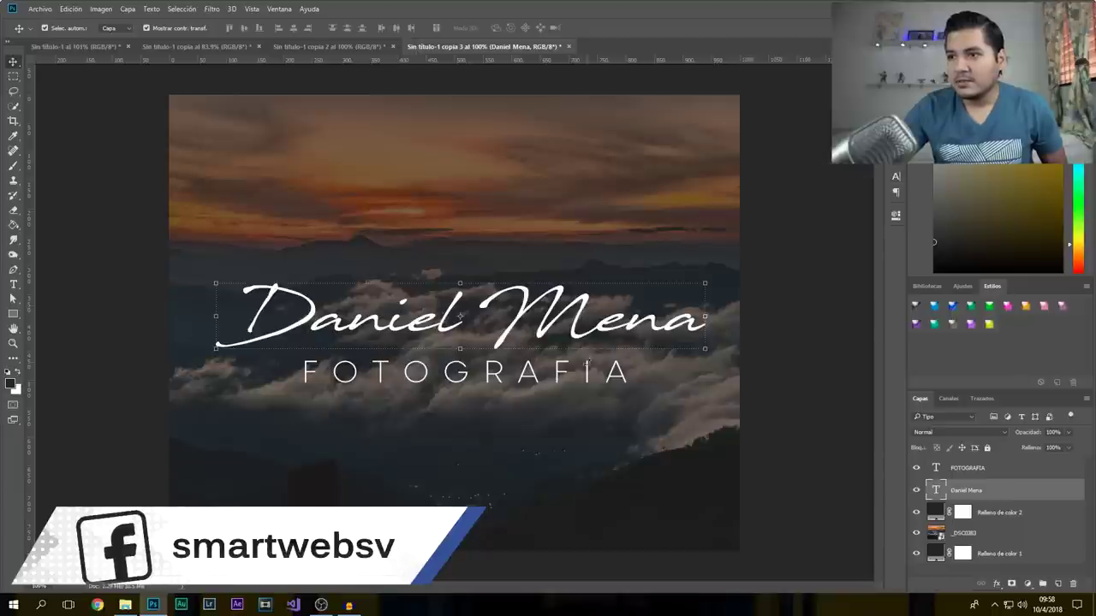
{"action": "left_click", "coordinate": [565, 376]}
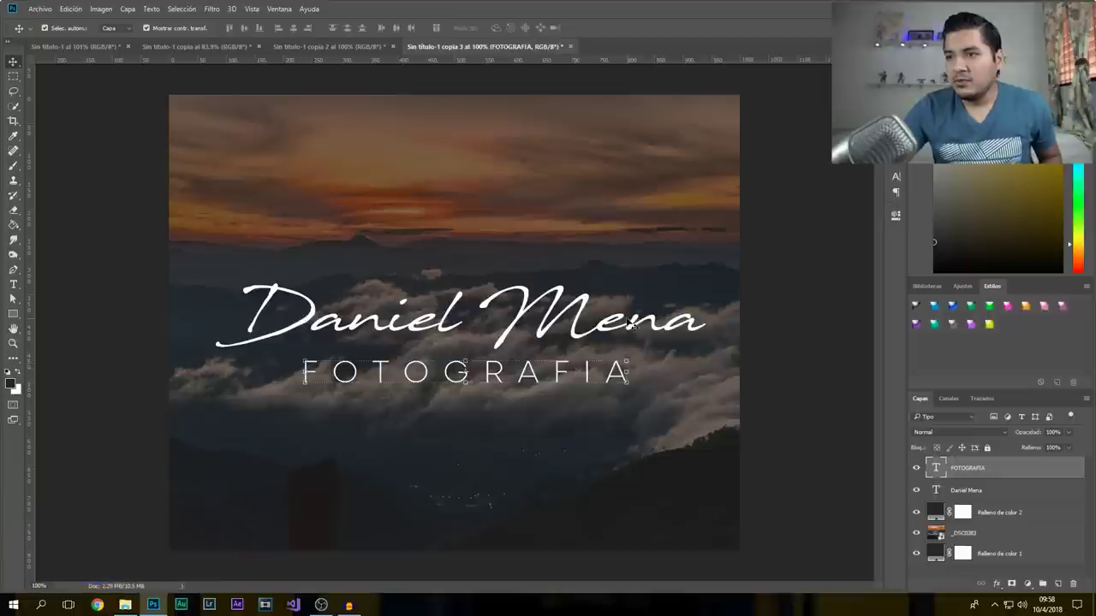
{"action": "left_click", "coordinate": [468, 288]}
{"action": "left_click_drag", "start_coordinate": [463, 277], "coordinate": [463, 263]}
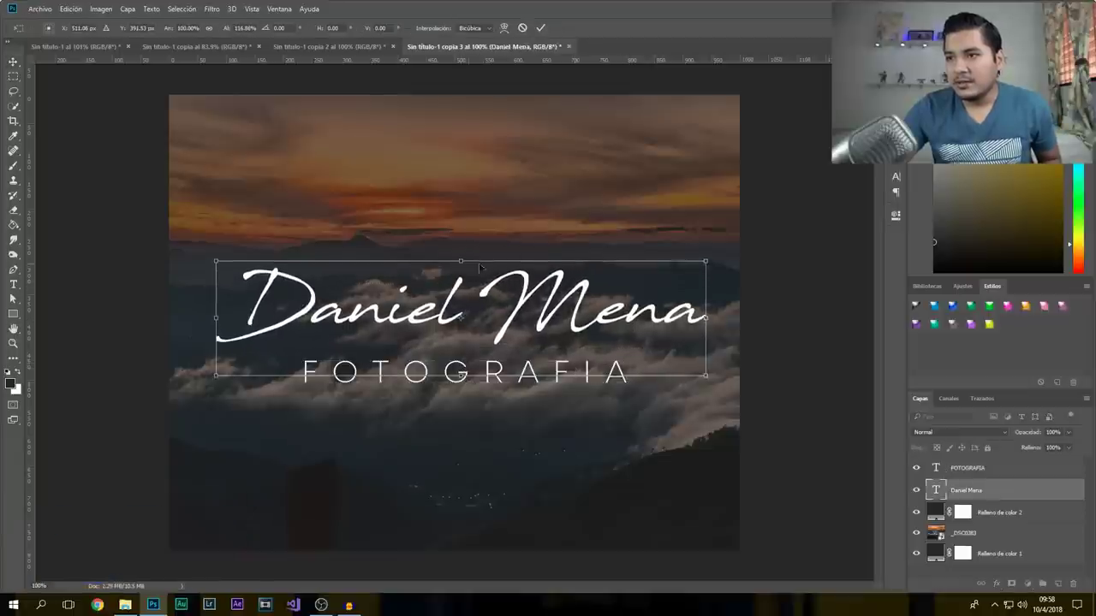
{"action": "left_click_drag", "start_coordinate": [707, 318], "coordinate": [728, 317]}
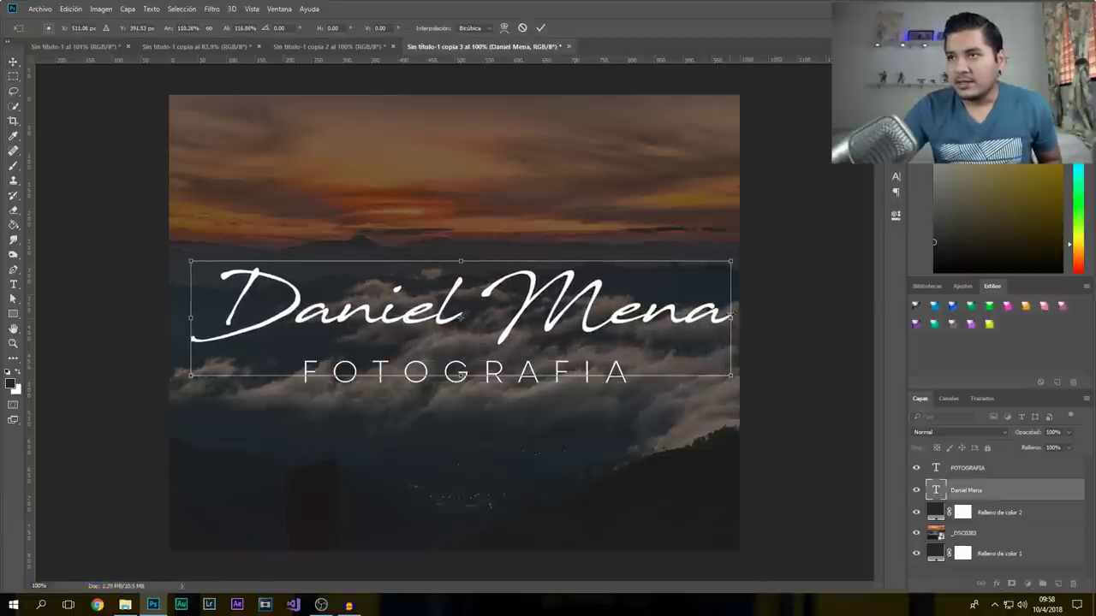
{"action": "left_click", "coordinate": [540, 27]}
{"action": "left_click_drag", "start_coordinate": [531, 377], "coordinate": [531, 371]}
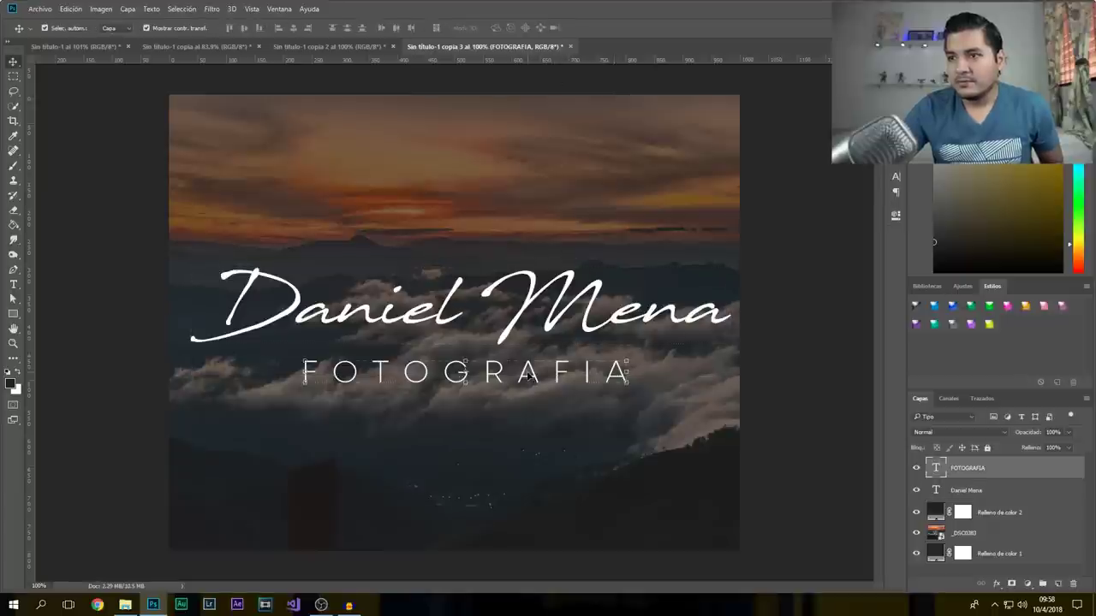
Select the name with FOTOGRAFIA and scale both text lines down together.
{"action": "left_click", "coordinate": [563, 325], "text": "shift"}
{"action": "left_click_drag", "start_coordinate": [729, 271], "coordinate": [676, 281]}
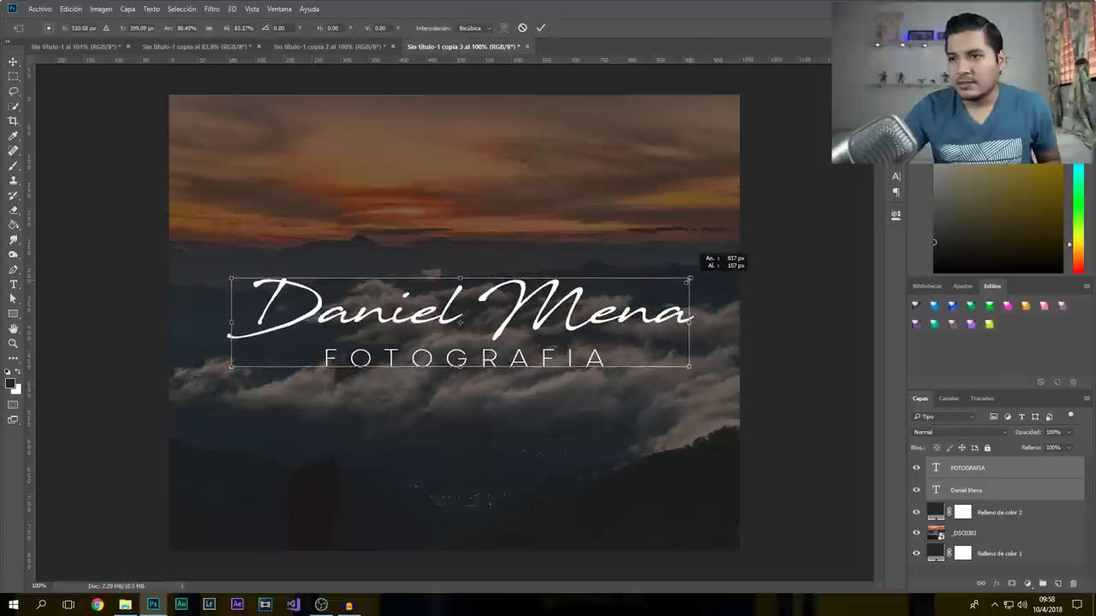
{"action": "left_click", "coordinate": [541, 29]}
{"action": "left_click", "coordinate": [778, 211]}
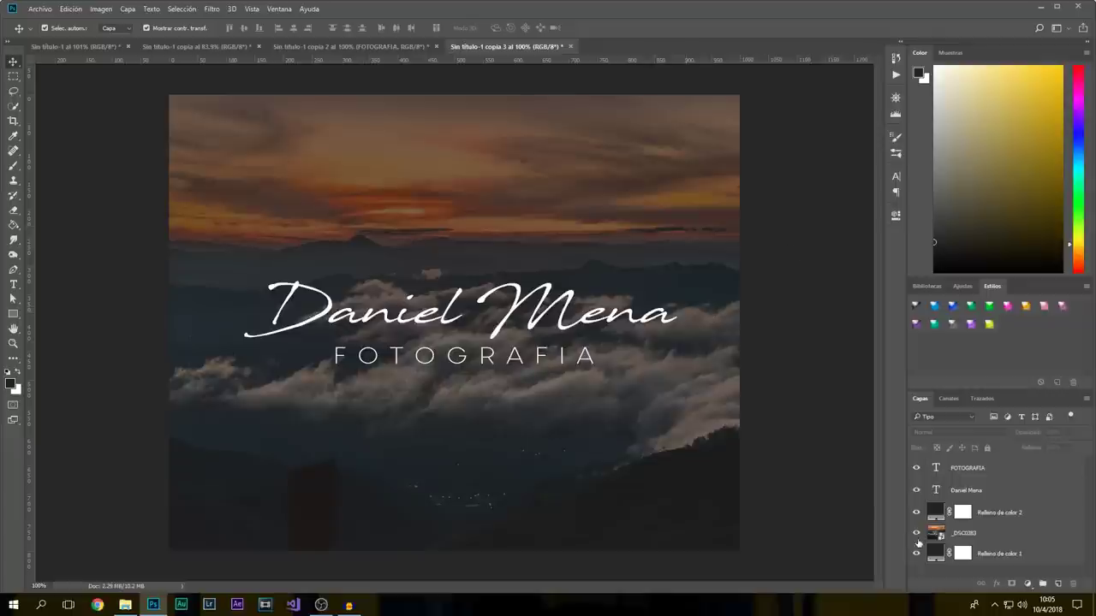
Hide the _DSC0383 photo and colour-fill layers, leaving only the signature and FOTOGRAFIA text visible.
{"action": "left_click", "coordinate": [916, 512]}
{"action": "left_click", "coordinate": [916, 533]}
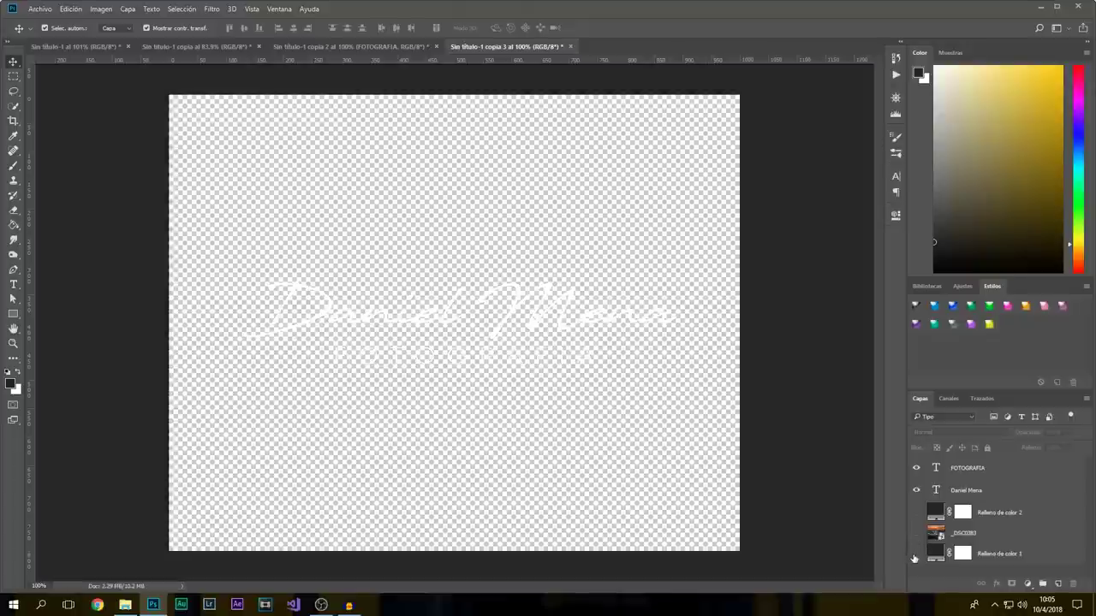
{"action": "left_click", "coordinate": [981, 472]}
{"action": "left_click", "coordinate": [991, 476]}
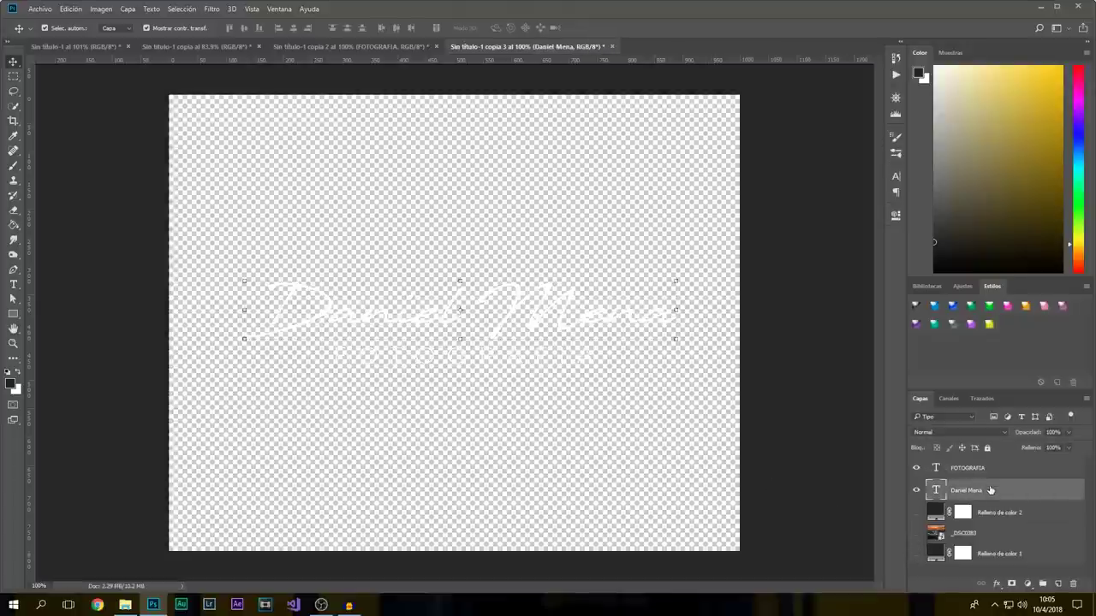
{"action": "left_click", "coordinate": [994, 469]}
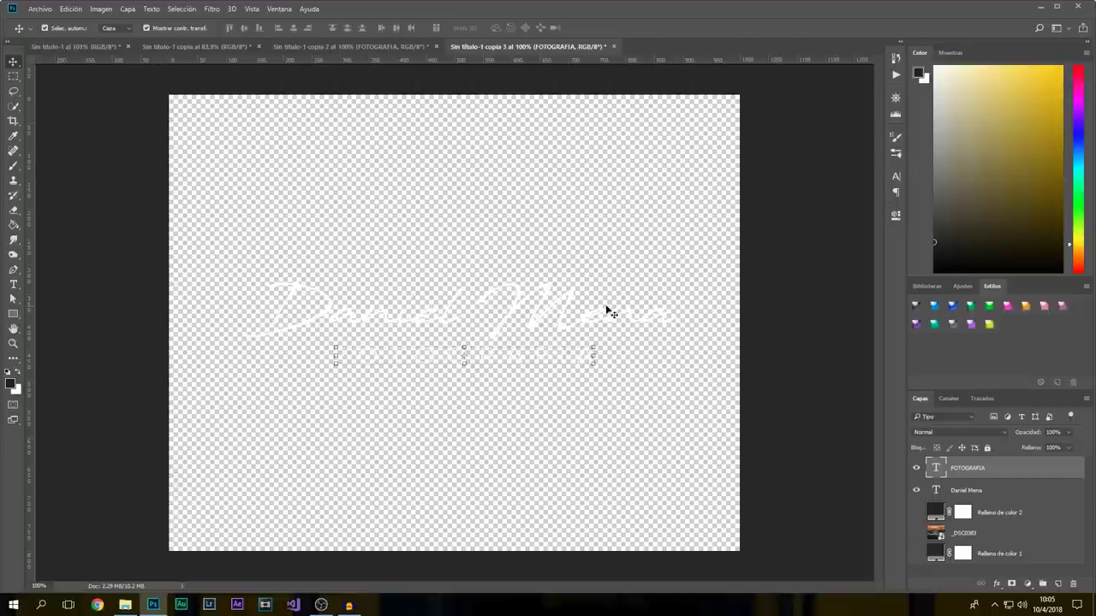
{"action": "left_click", "coordinate": [586, 317]}
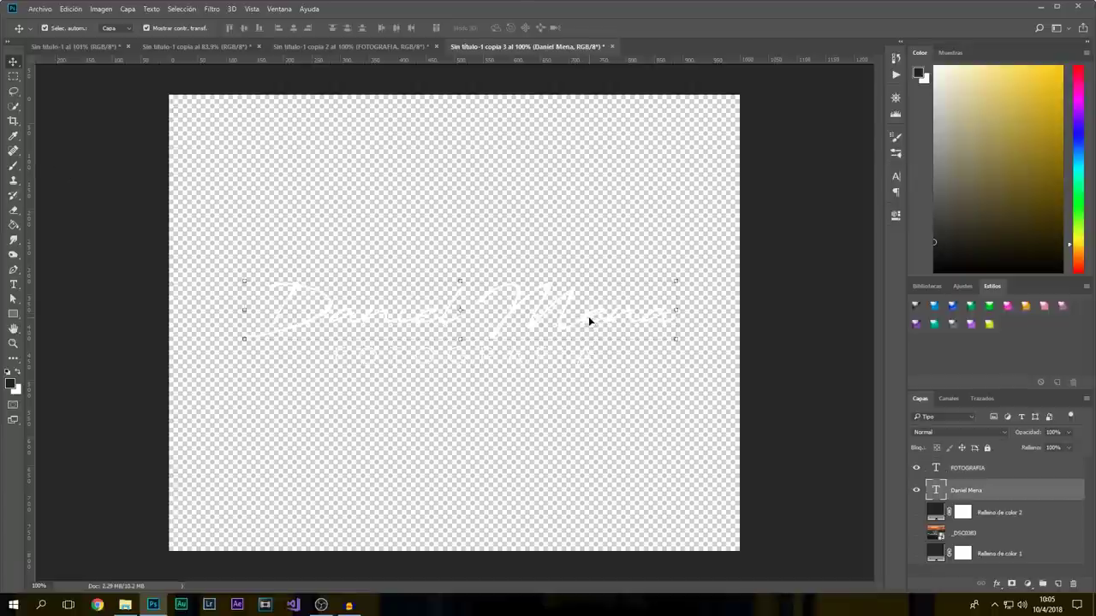
{"action": "left_click", "coordinate": [981, 468]}
{"action": "left_click", "coordinate": [969, 491]}
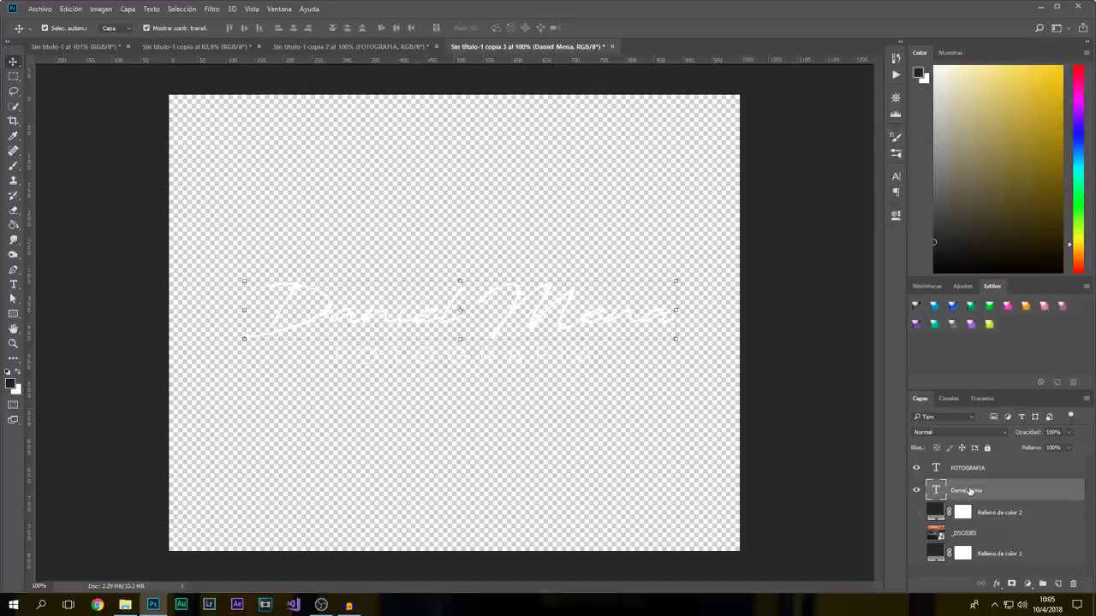
{"action": "left_click", "coordinate": [39, 10]}
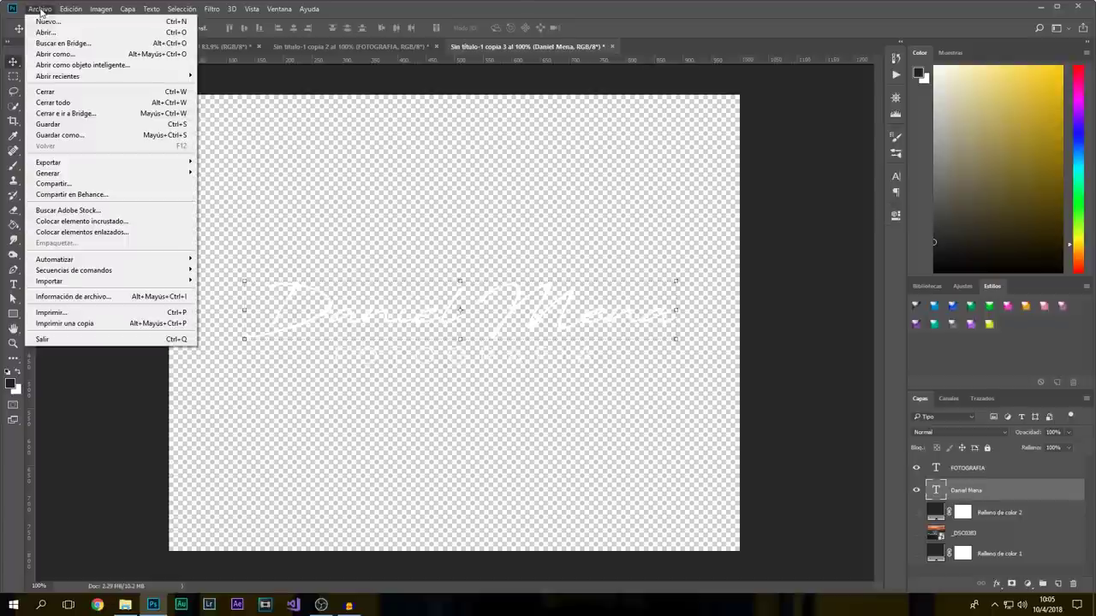
Choose PNG as the save format and delete the older PNG from the folder.
{"action": "left_click", "coordinate": [55, 137]}
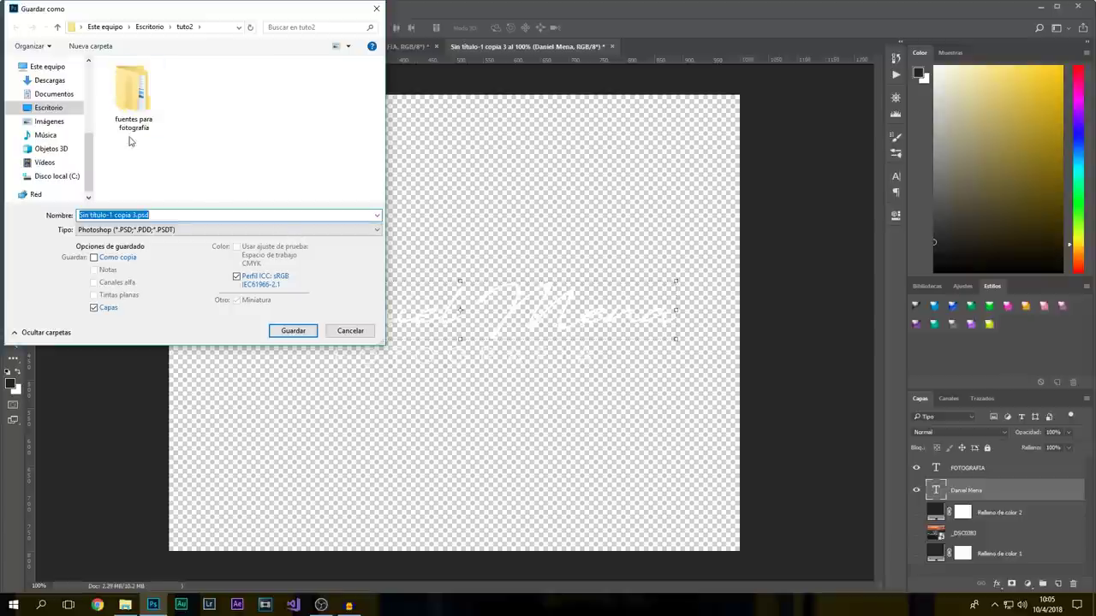
{"action": "left_click", "coordinate": [198, 230]}
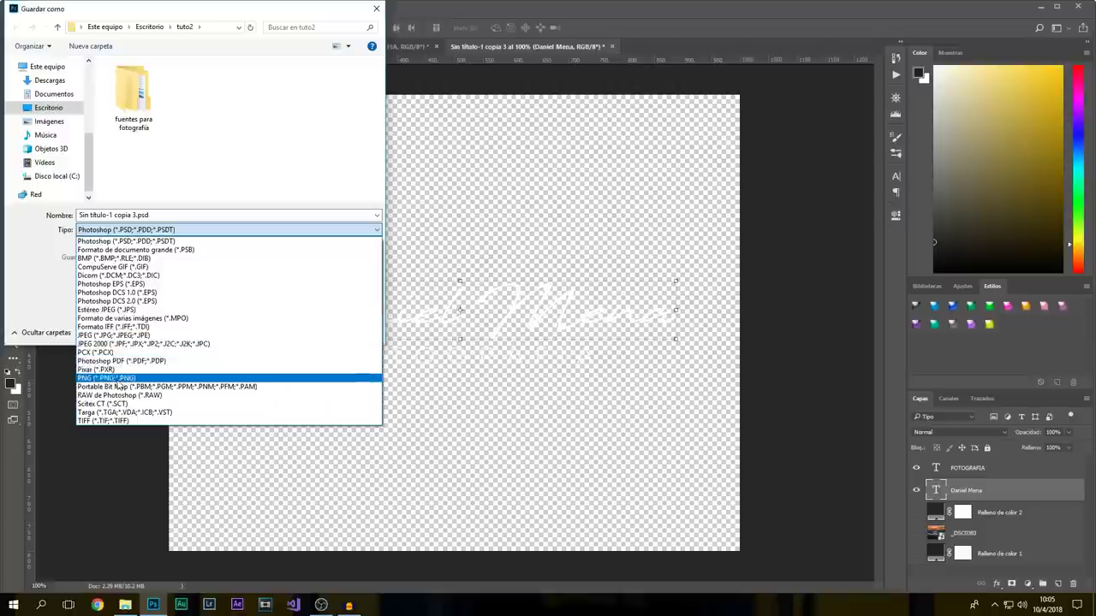
{"action": "left_click", "coordinate": [126, 380]}
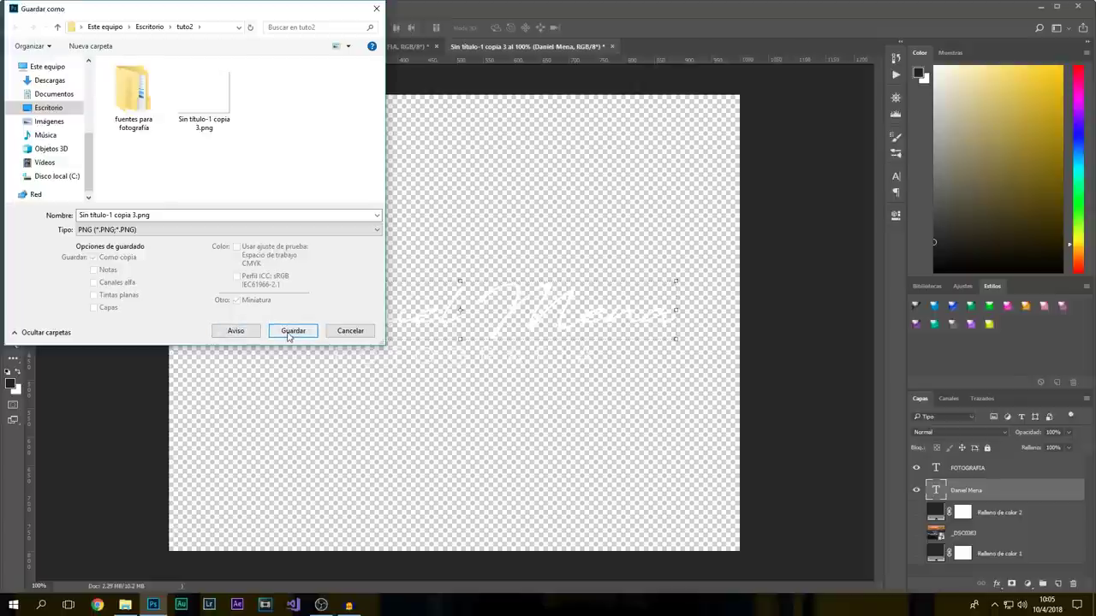
{"action": "left_click", "coordinate": [204, 93]}
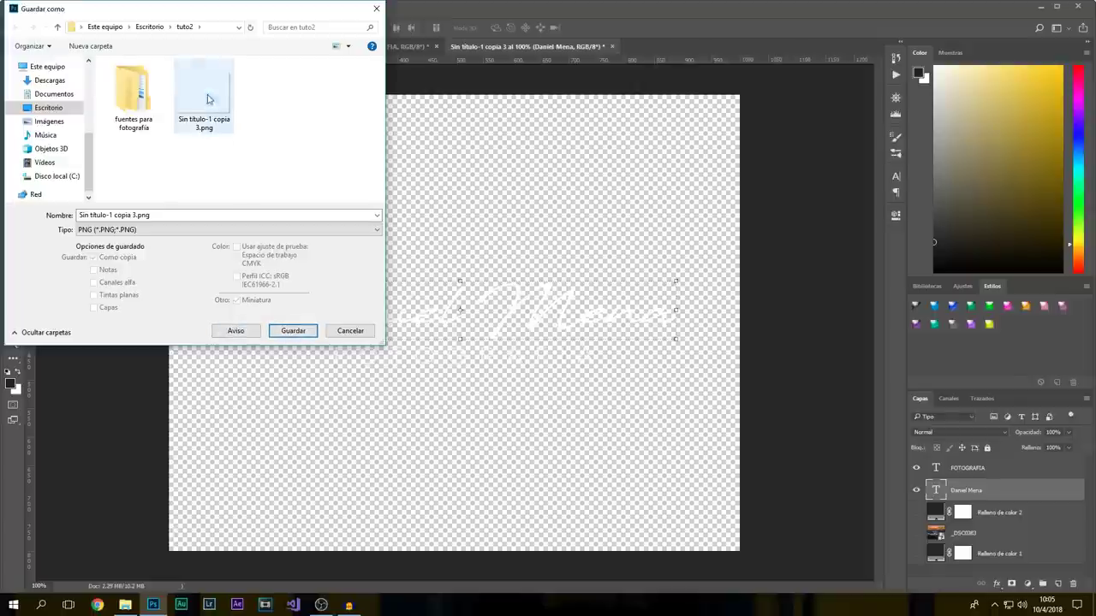
{"action": "key", "text": "Delete"}
{"action": "key", "text": "Return"}
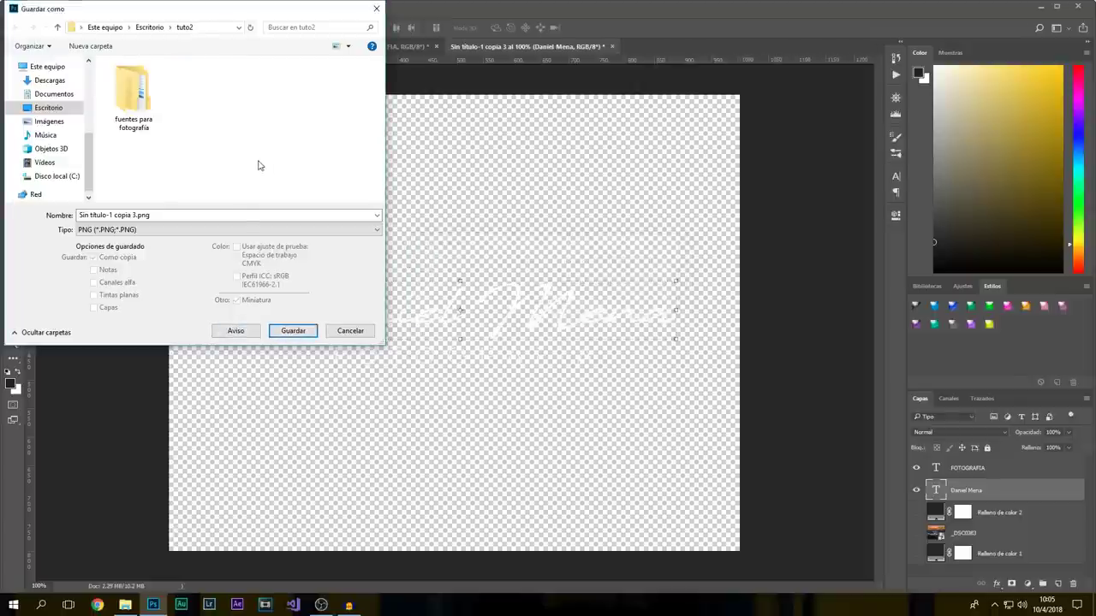
Save as Sin título-1 copia 3.png, replacing the existing file, then show the warehouse photo.
{"action": "left_click", "coordinate": [287, 337]}
{"action": "left_click", "coordinate": [574, 303]}
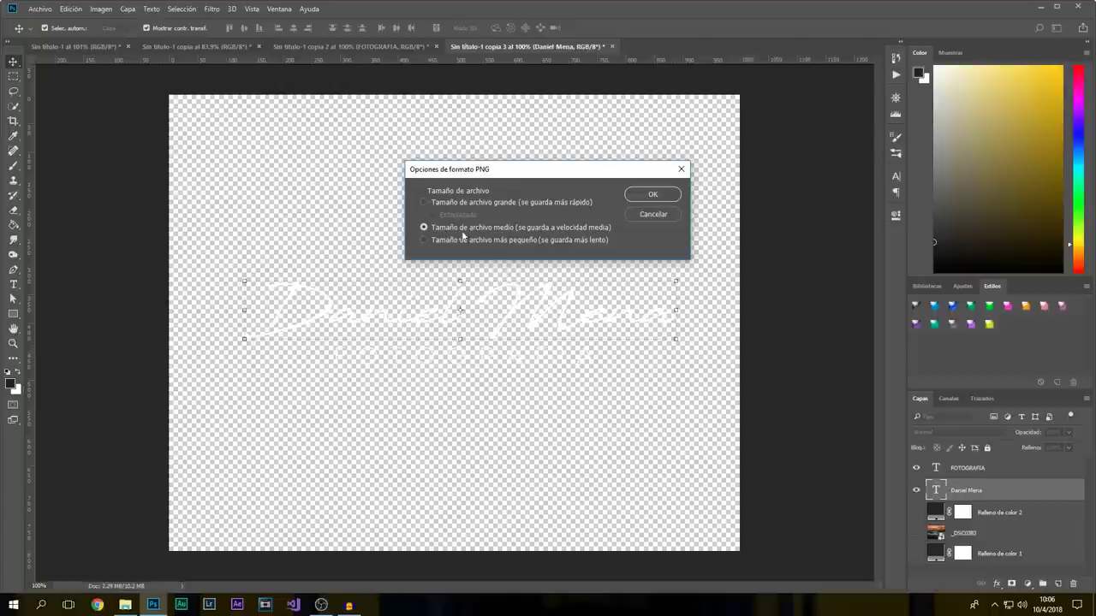
{"action": "left_click", "coordinate": [642, 197]}
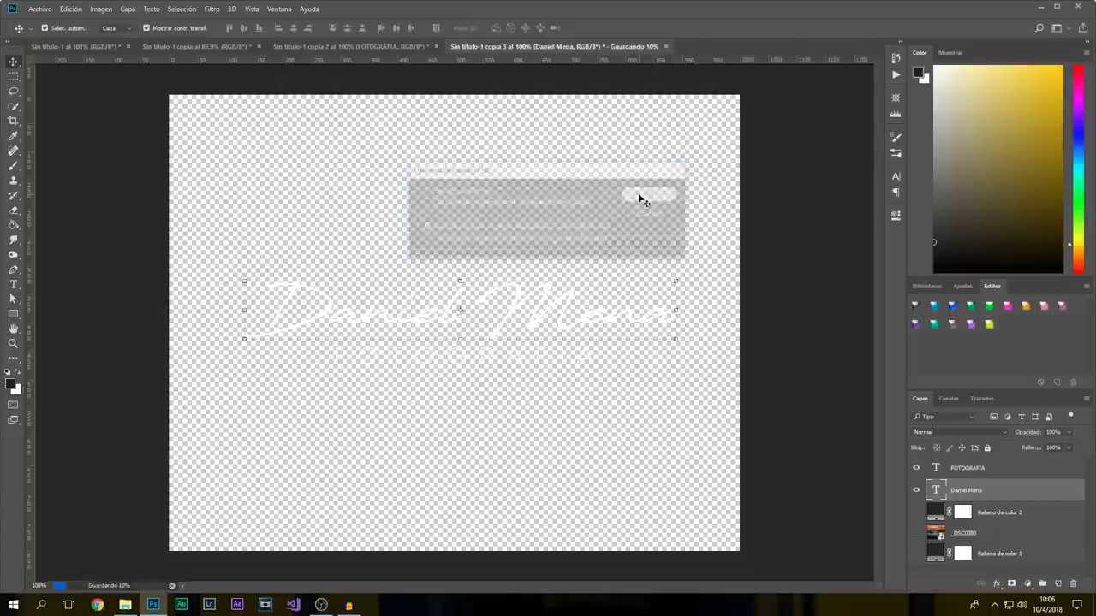
{"action": "left_click", "coordinate": [365, 47]}
{"action": "left_click", "coordinate": [197, 47]}
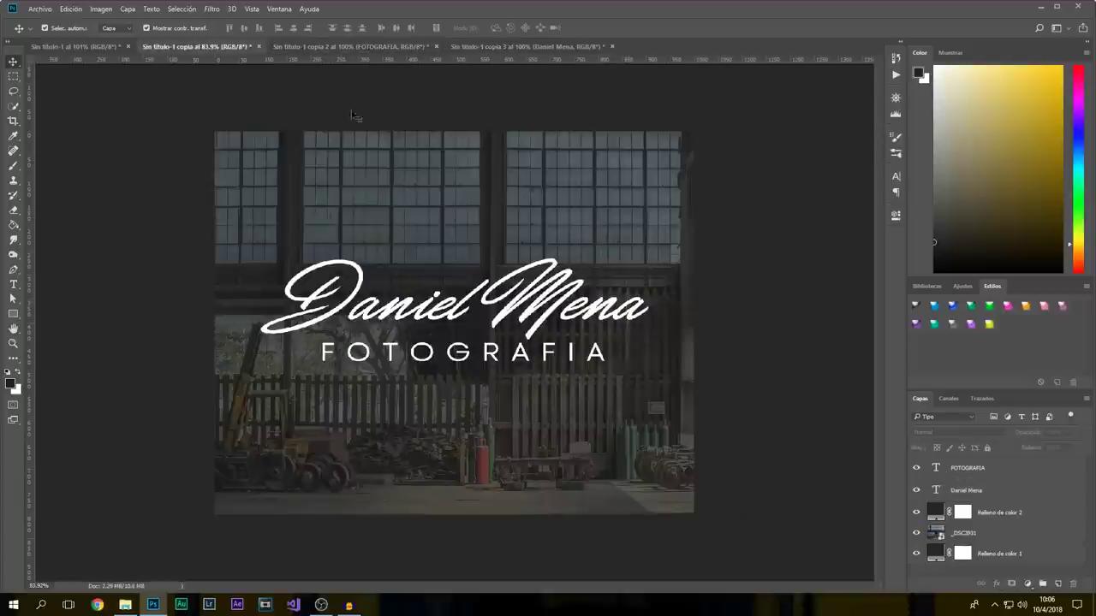
Hide both logo text layers and the Relleno de color 2 dark overlay.
{"action": "left_click", "coordinate": [916, 489]}
{"action": "left_click", "coordinate": [915, 467]}
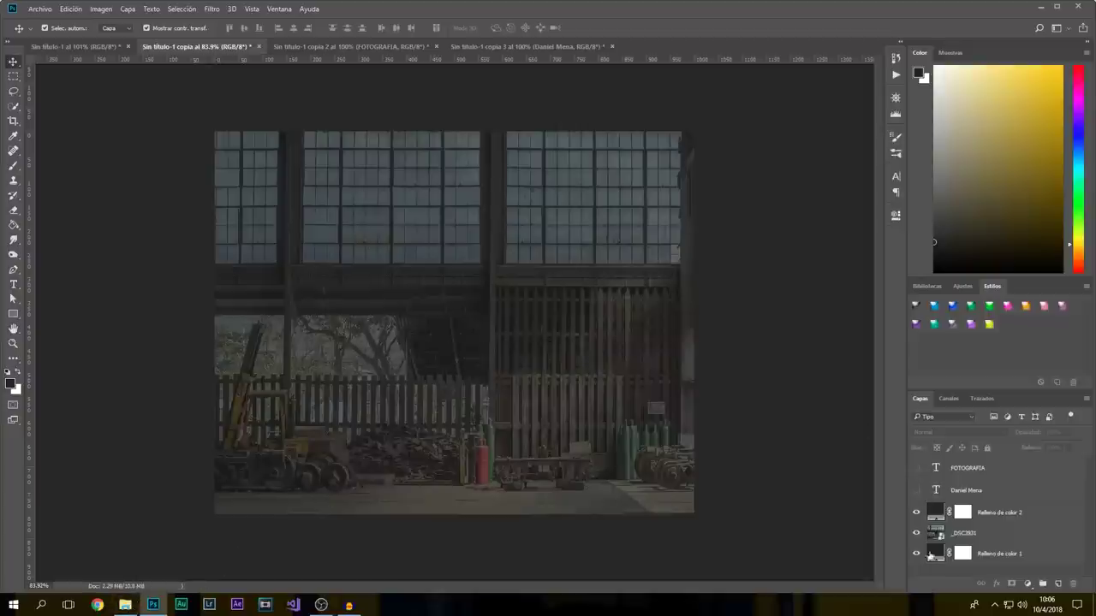
{"action": "left_click", "coordinate": [916, 512]}
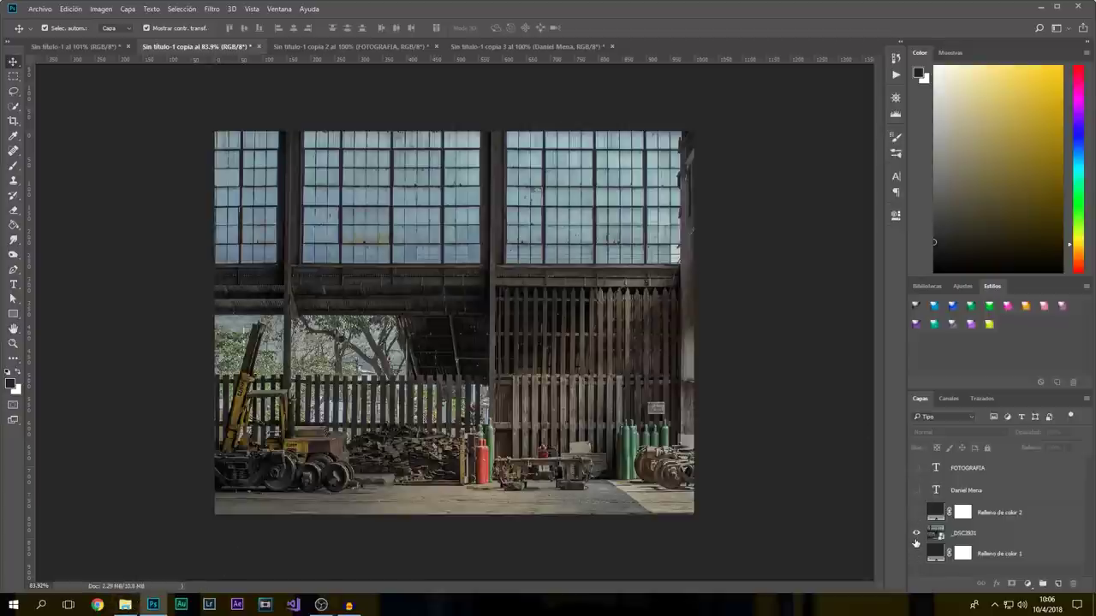
Drag the watermark PNG from the tuto2 folder in File Explorer toward Photoshop.
{"action": "left_click", "coordinate": [127, 606]}
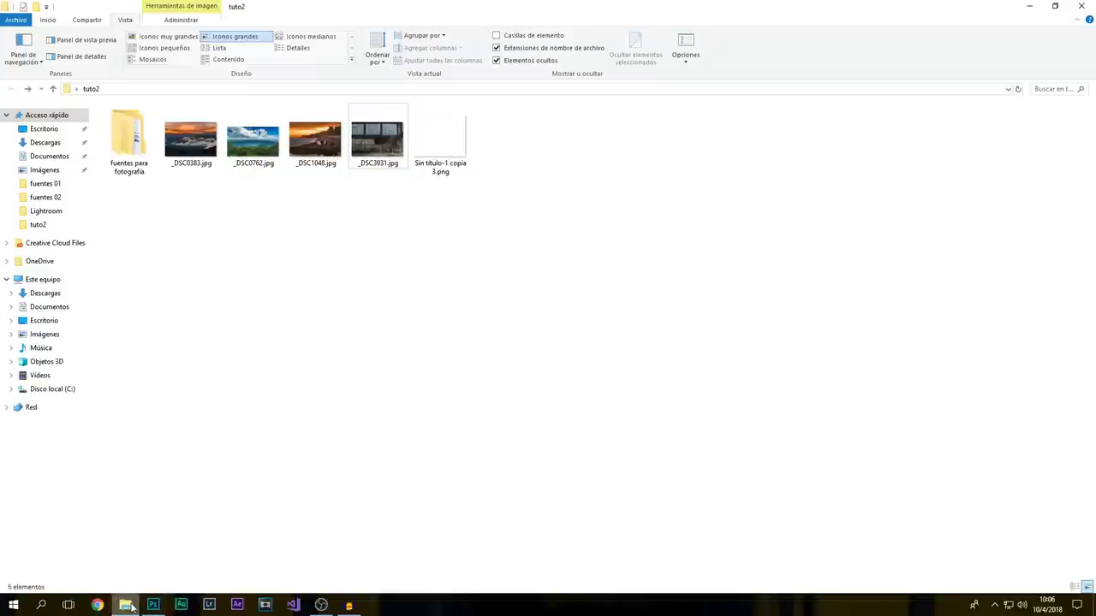
{"action": "left_click", "coordinate": [127, 605]}
{"action": "left_click_drag", "start_coordinate": [440, 159], "coordinate": [156, 605]}
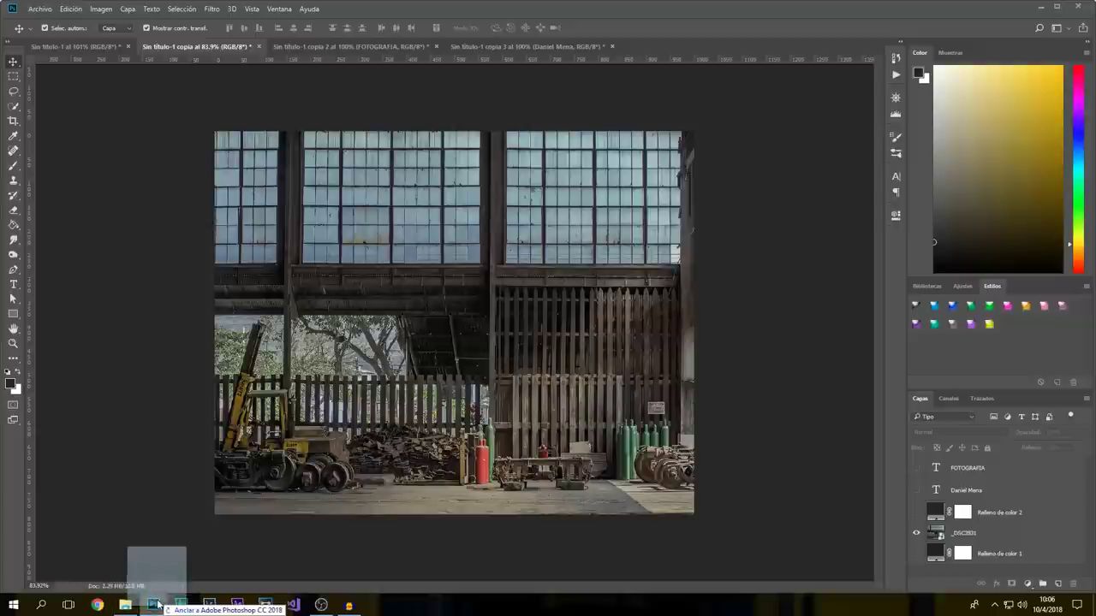
{"action": "left_click_drag", "start_coordinate": [157, 604], "coordinate": [387, 445]}
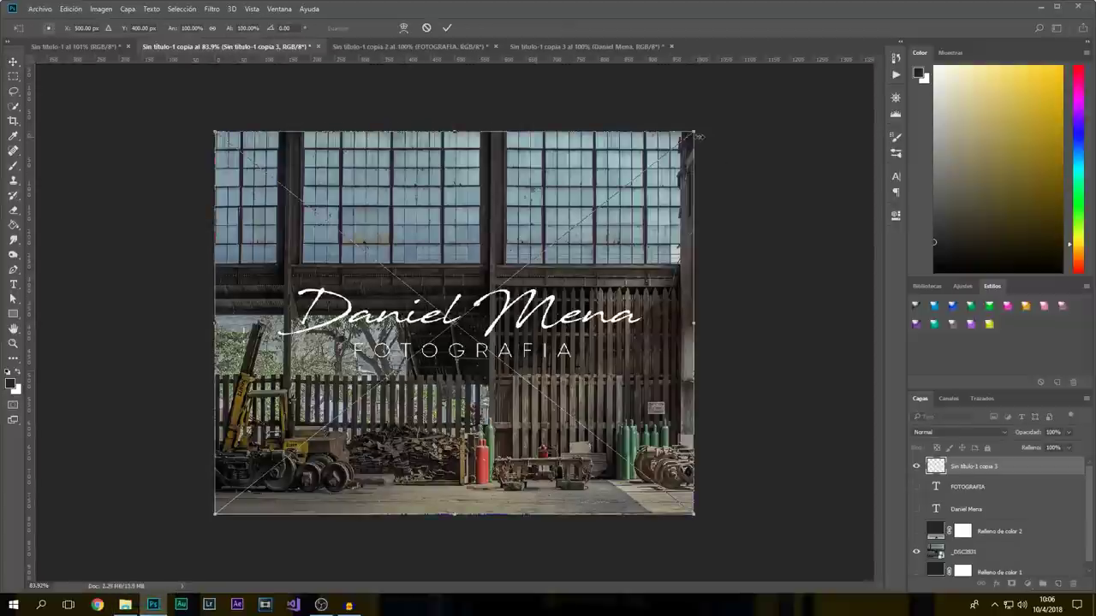
{"action": "mouse_move", "coordinate": [695, 131]}
{"action": "left_mouse_down"}
{"action": "mouse_move", "coordinate": [351, 405]}
{"action": "mouse_move", "coordinate": [334, 475]}
{"action": "mouse_move", "coordinate": [699, 482]}
{"action": "mouse_move", "coordinate": [378, 506]}
{"action": "mouse_move", "coordinate": [340, 461]}
{"action": "mouse_move", "coordinate": [332, 464]}
{"action": "left_mouse_up"}
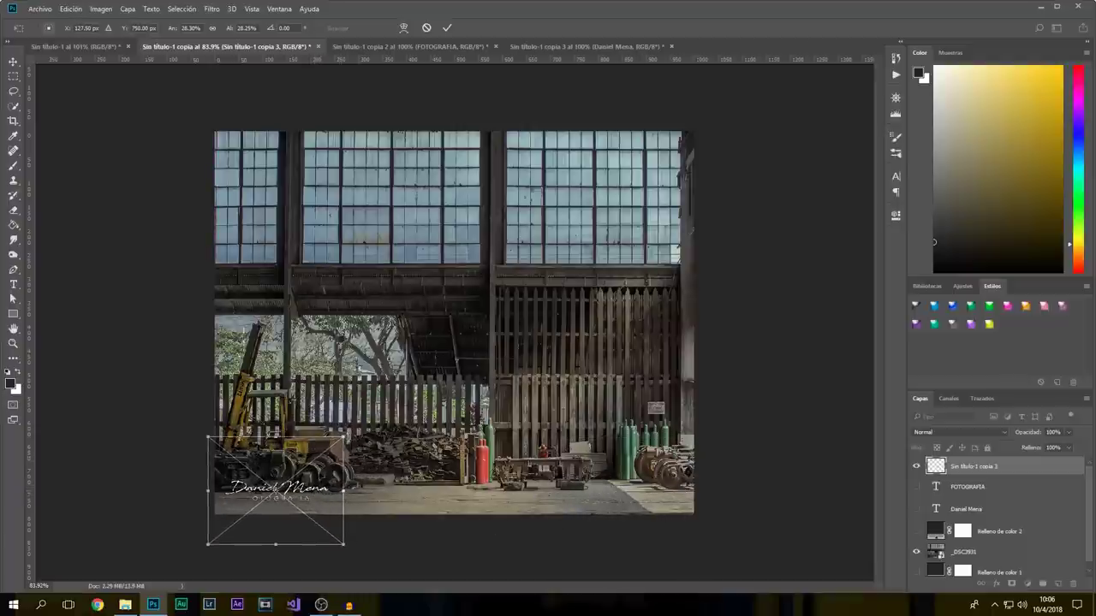
{"action": "left_click", "coordinate": [447, 28]}
{"action": "left_click", "coordinate": [469, 200]}
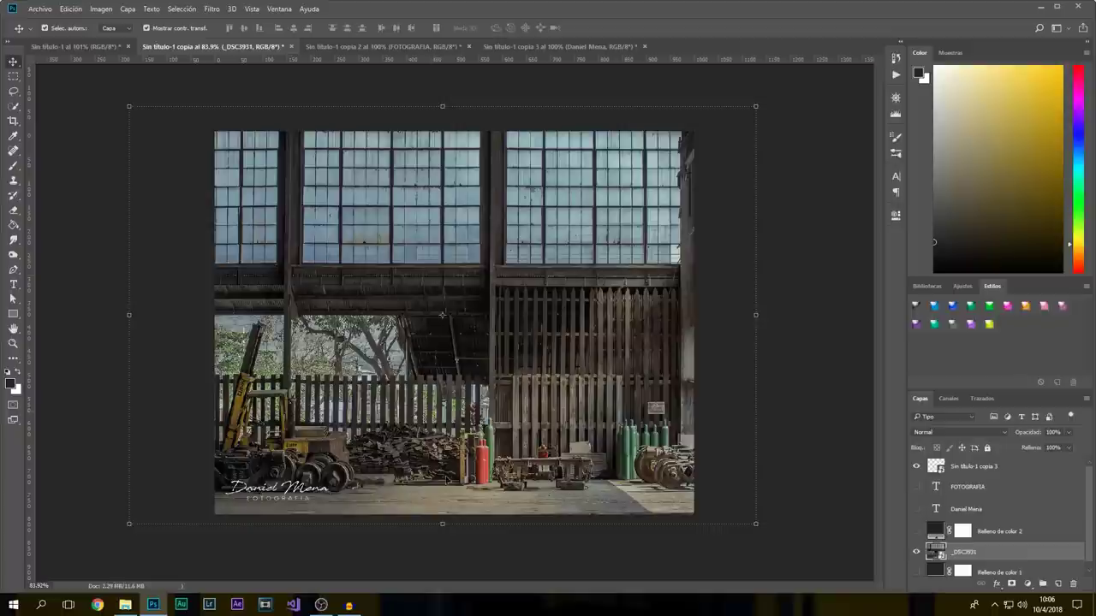
{"action": "left_click", "coordinate": [780, 434]}
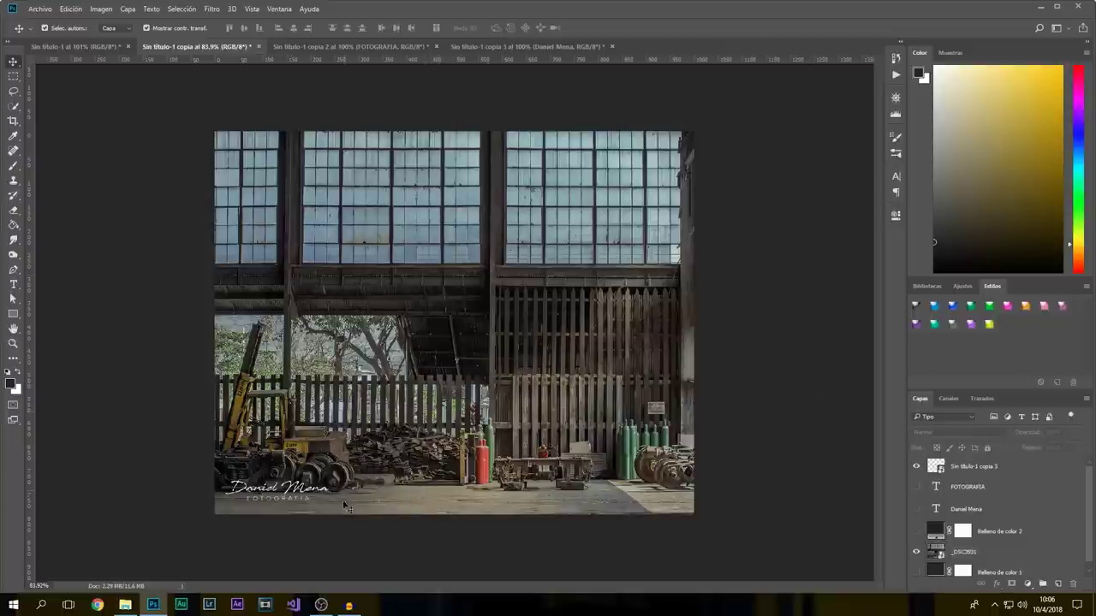
{"action": "left_click", "coordinate": [297, 496]}
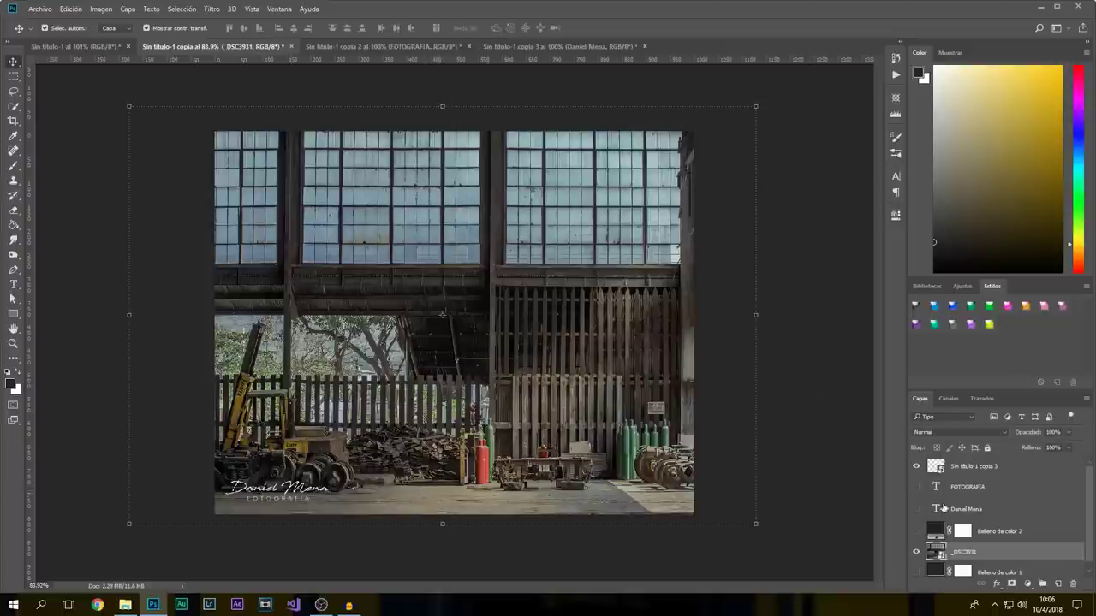
{"action": "left_click", "coordinate": [972, 469]}
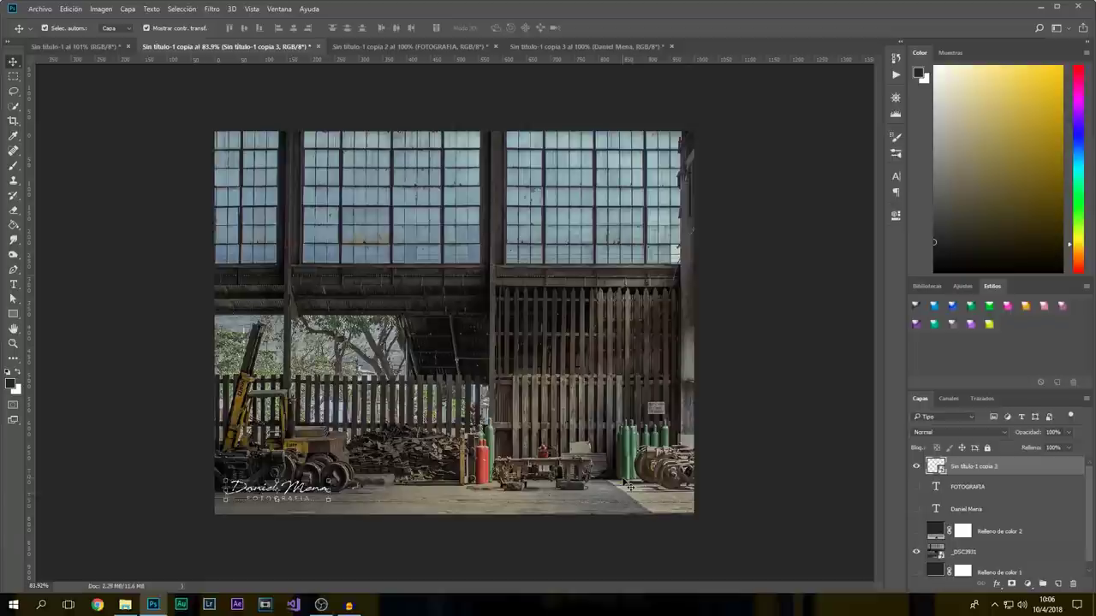
{"action": "key", "text": "Delete"}
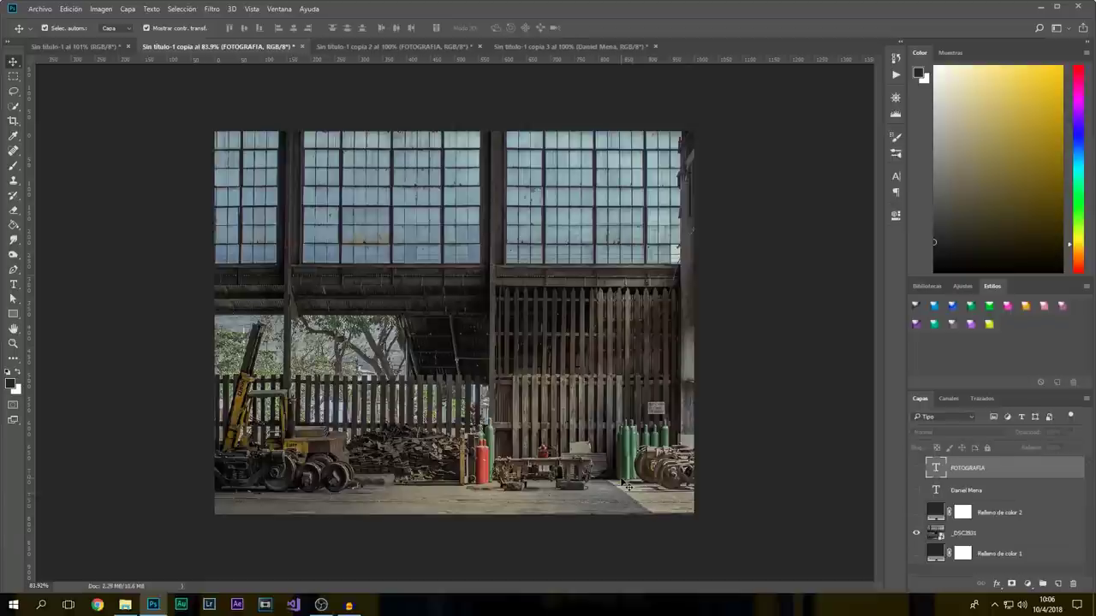
Place Sin título-1 copia 3.png onto the warehouse photo with Place Embedded.
{"action": "left_click", "coordinate": [40, 9]}
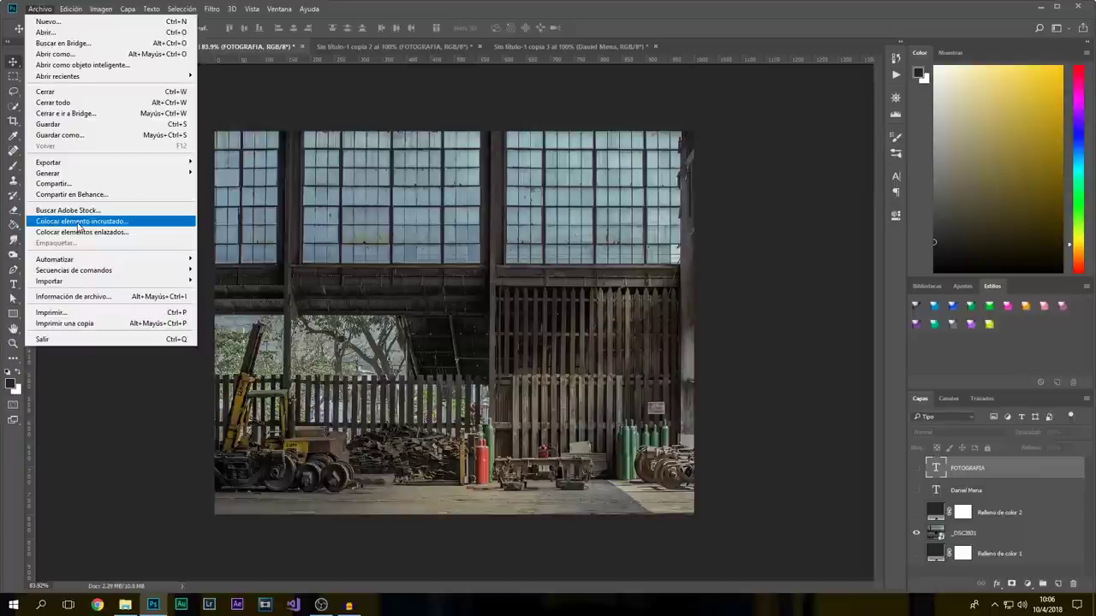
{"action": "left_click", "coordinate": [78, 226]}
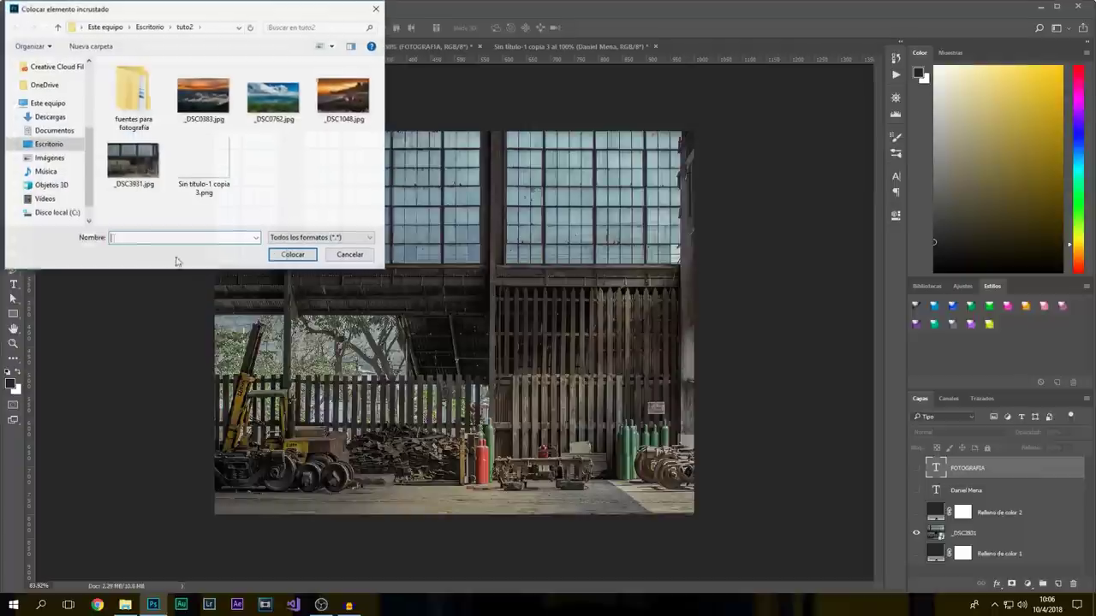
{"action": "left_click", "coordinate": [203, 170]}
{"action": "left_click", "coordinate": [291, 255]}
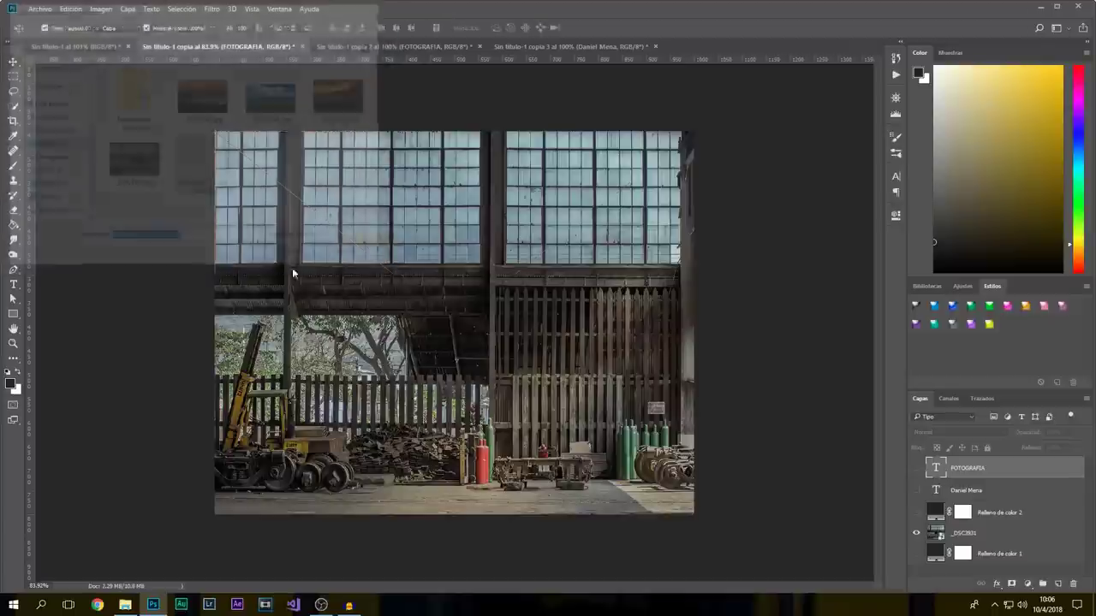